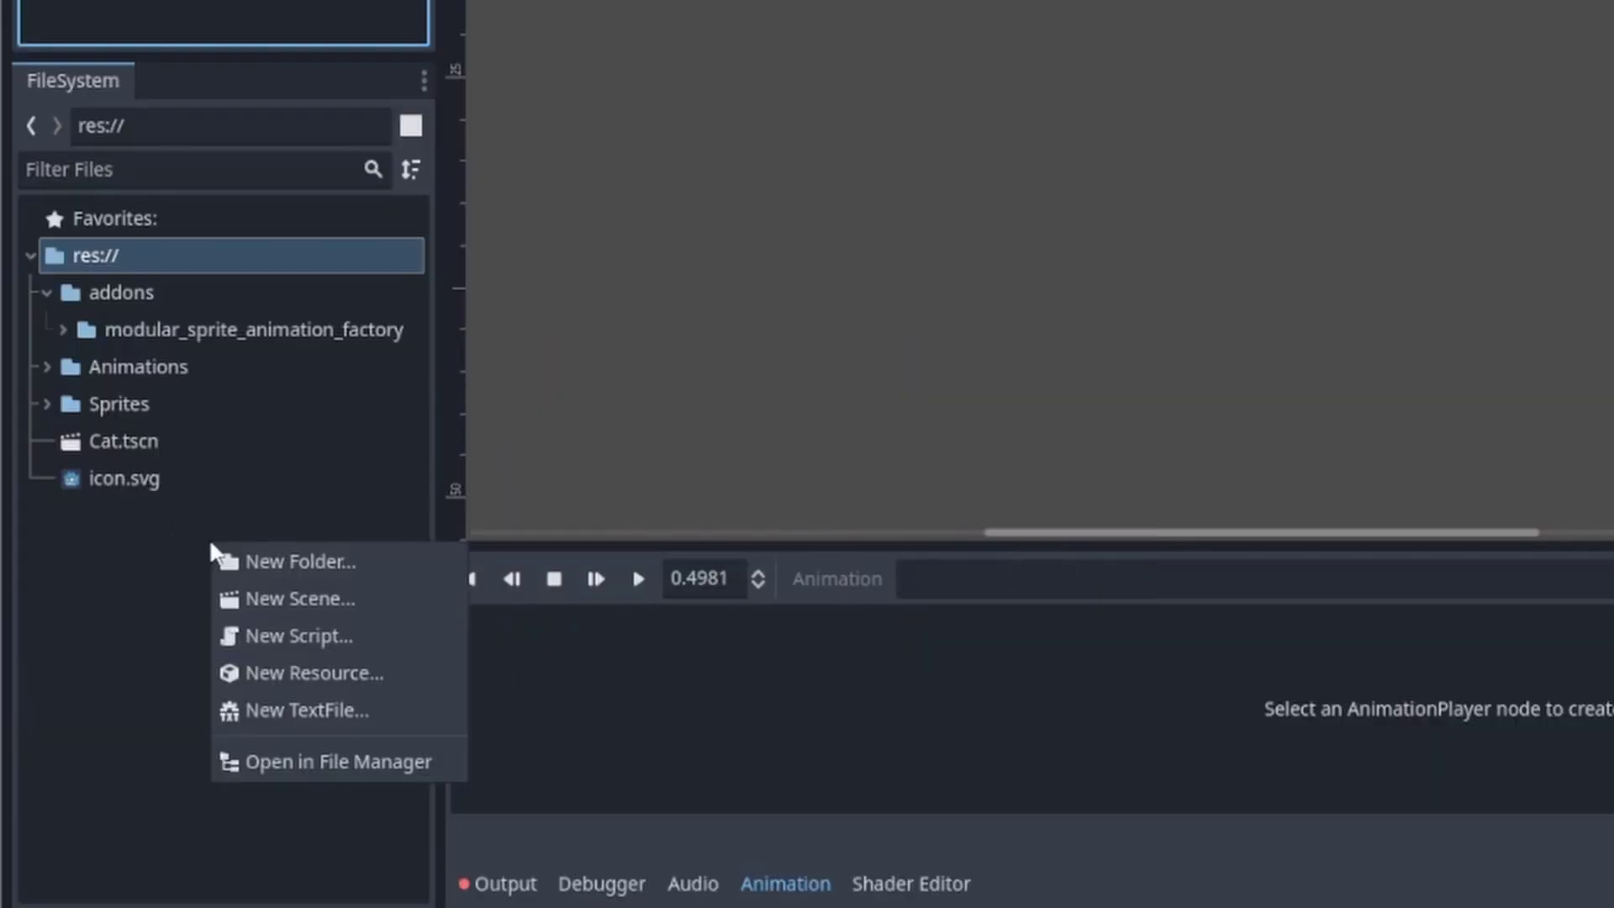
Create a new scene named Customization
{"action": "left_click", "coordinate": [264, 587]}
{"action": "type", "text": "Customization"}
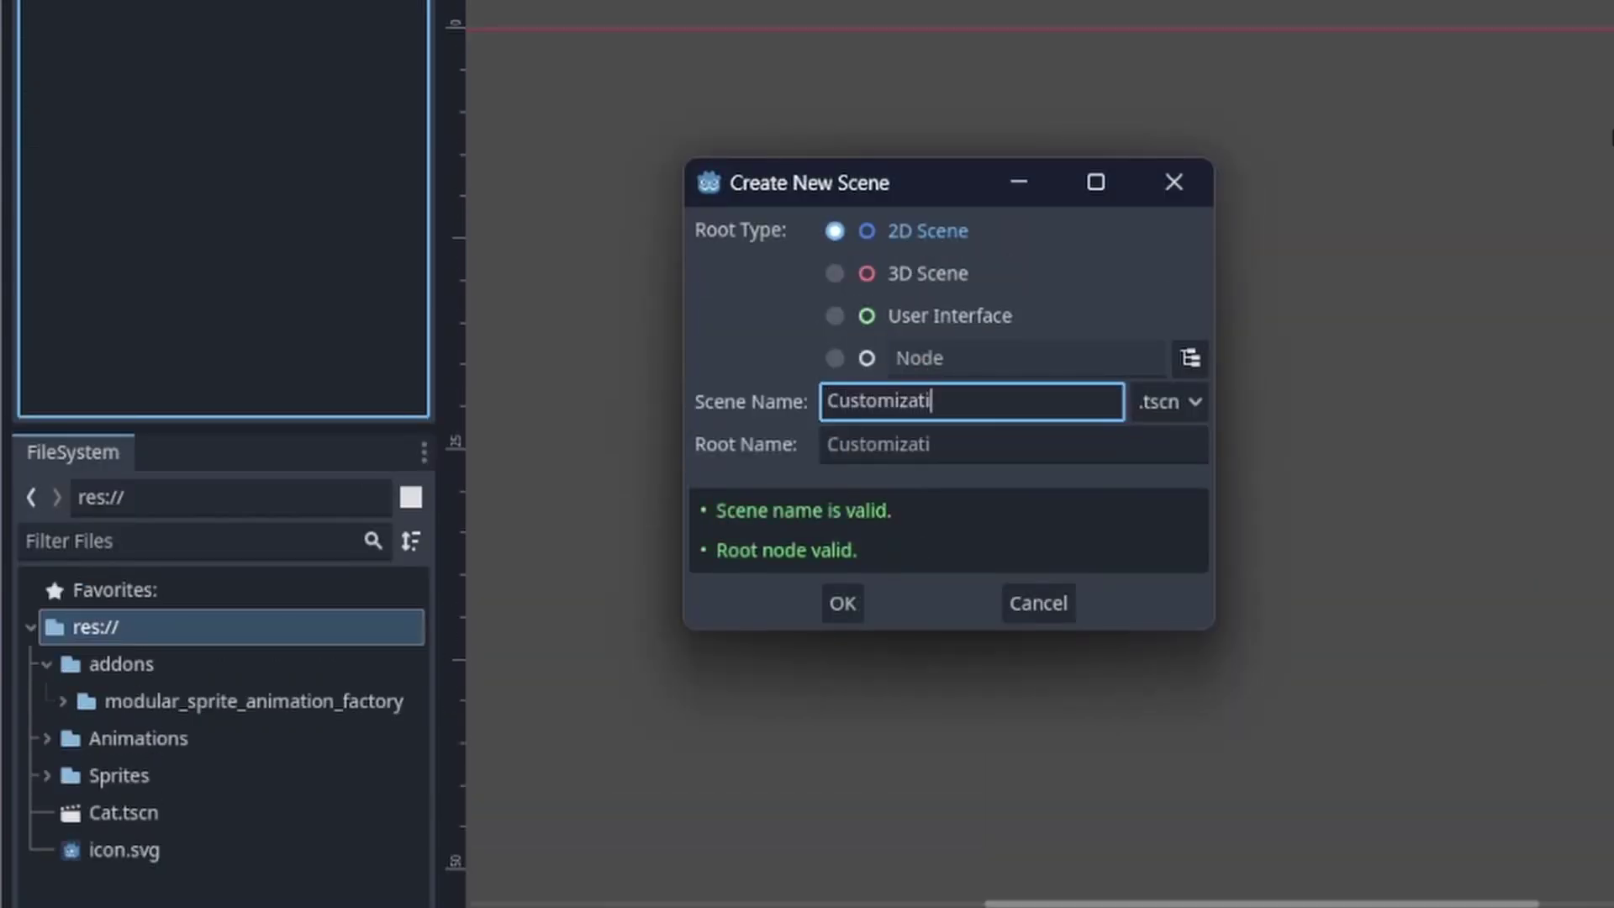
{"action": "key", "text": "Return"}
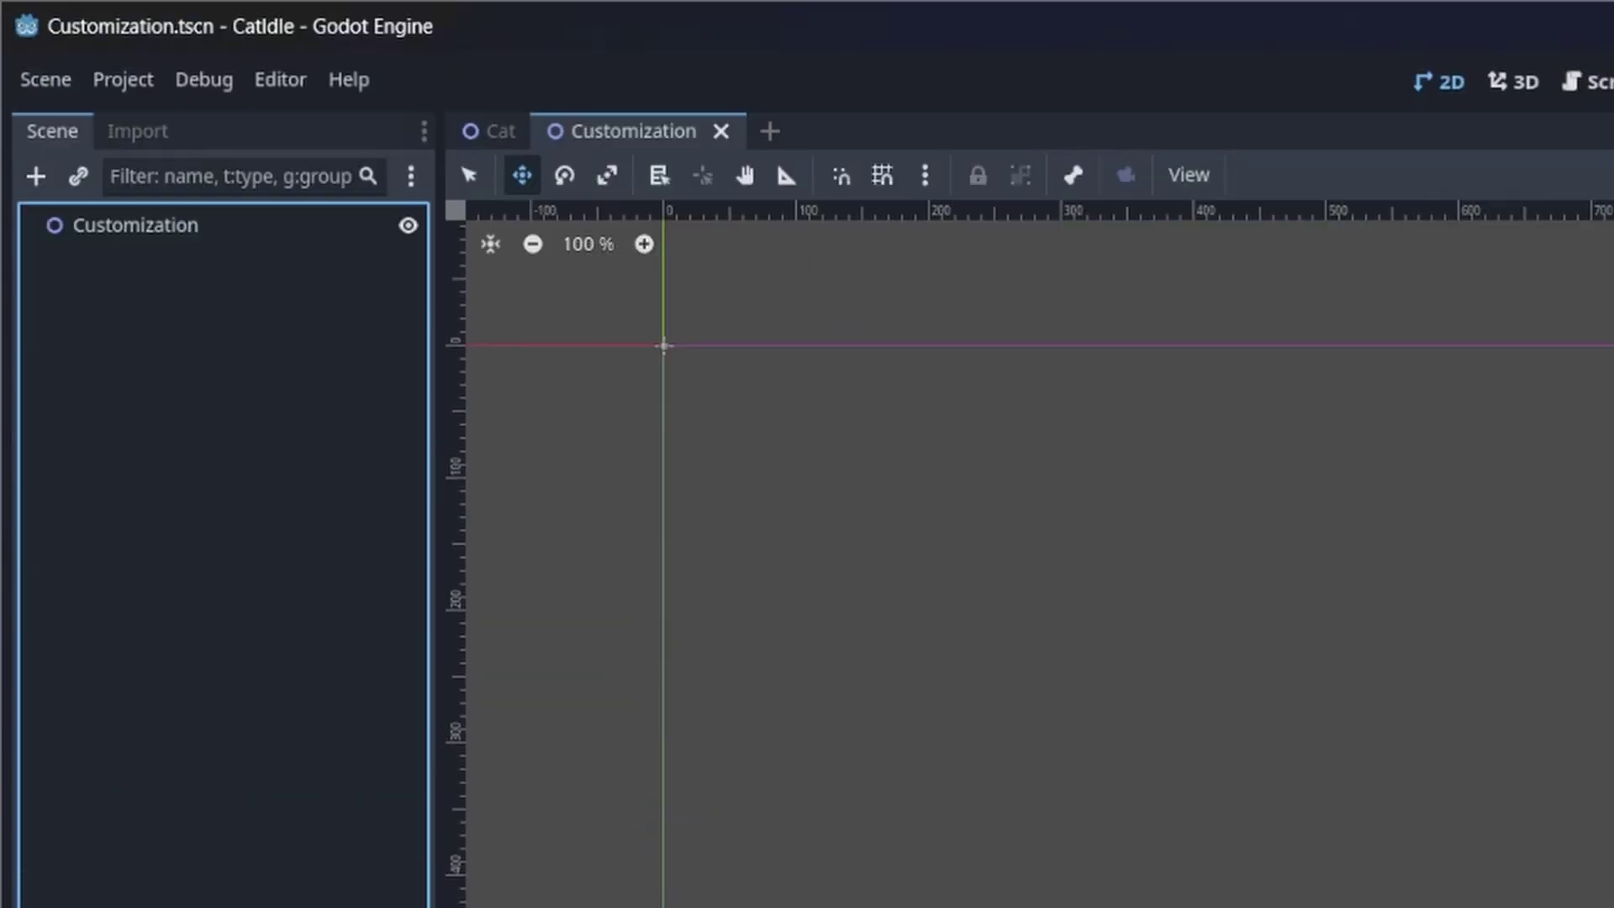
Instantiate Cat.tscn under the Customization root and scale the cat up large
{"action": "right_click", "coordinate": [229, 235]}
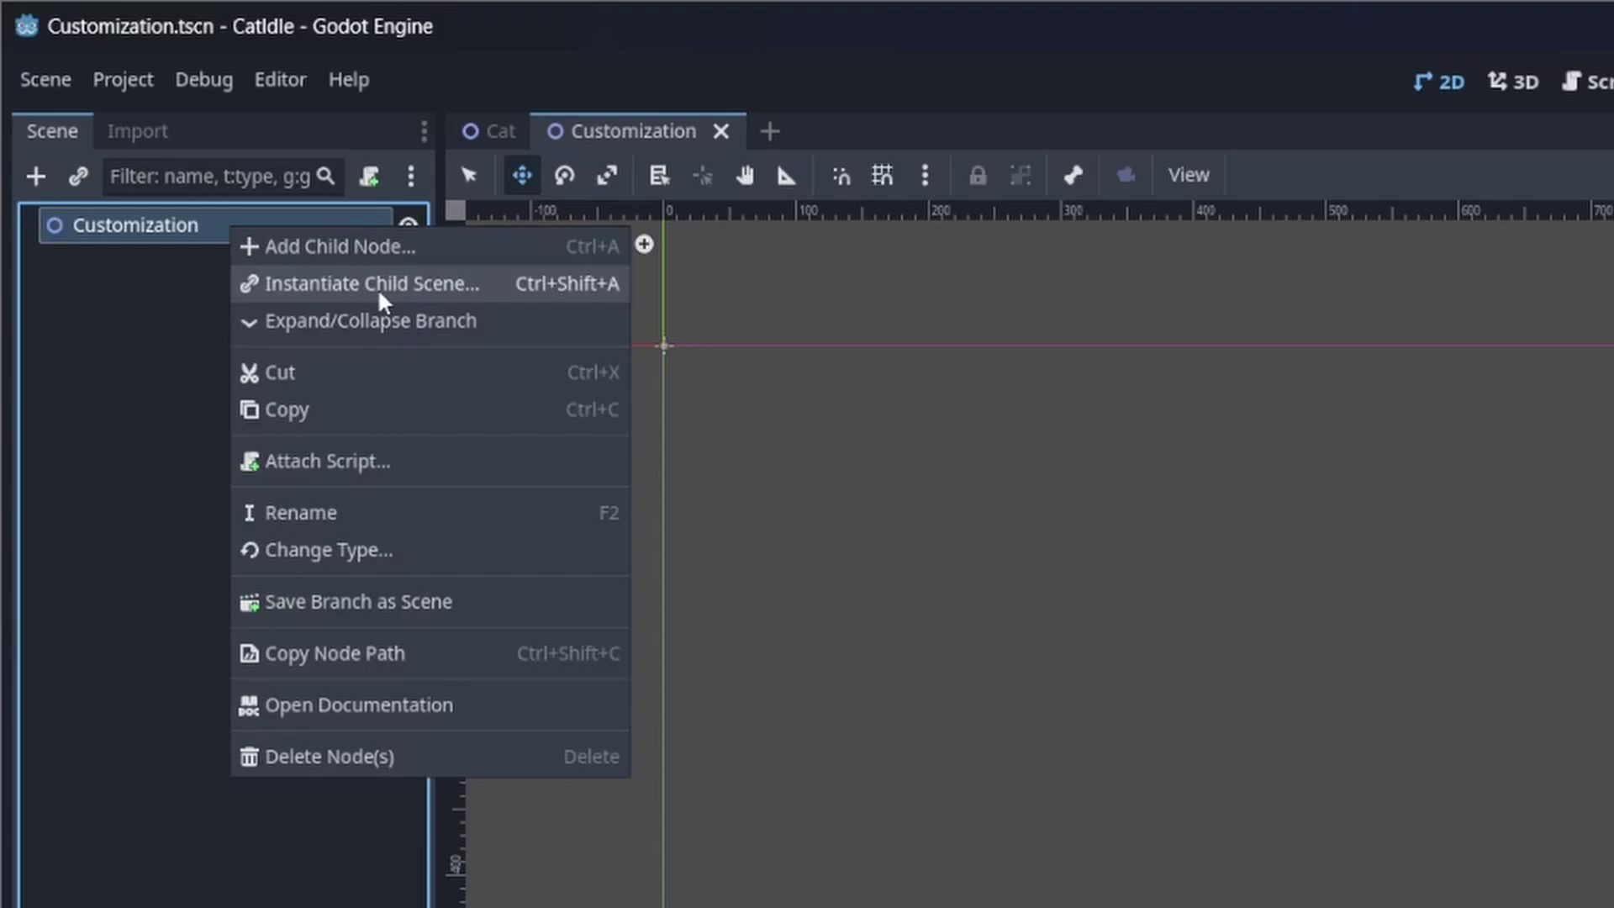
{"action": "left_click", "coordinate": [377, 288]}
{"action": "type", "text": "Ca"}
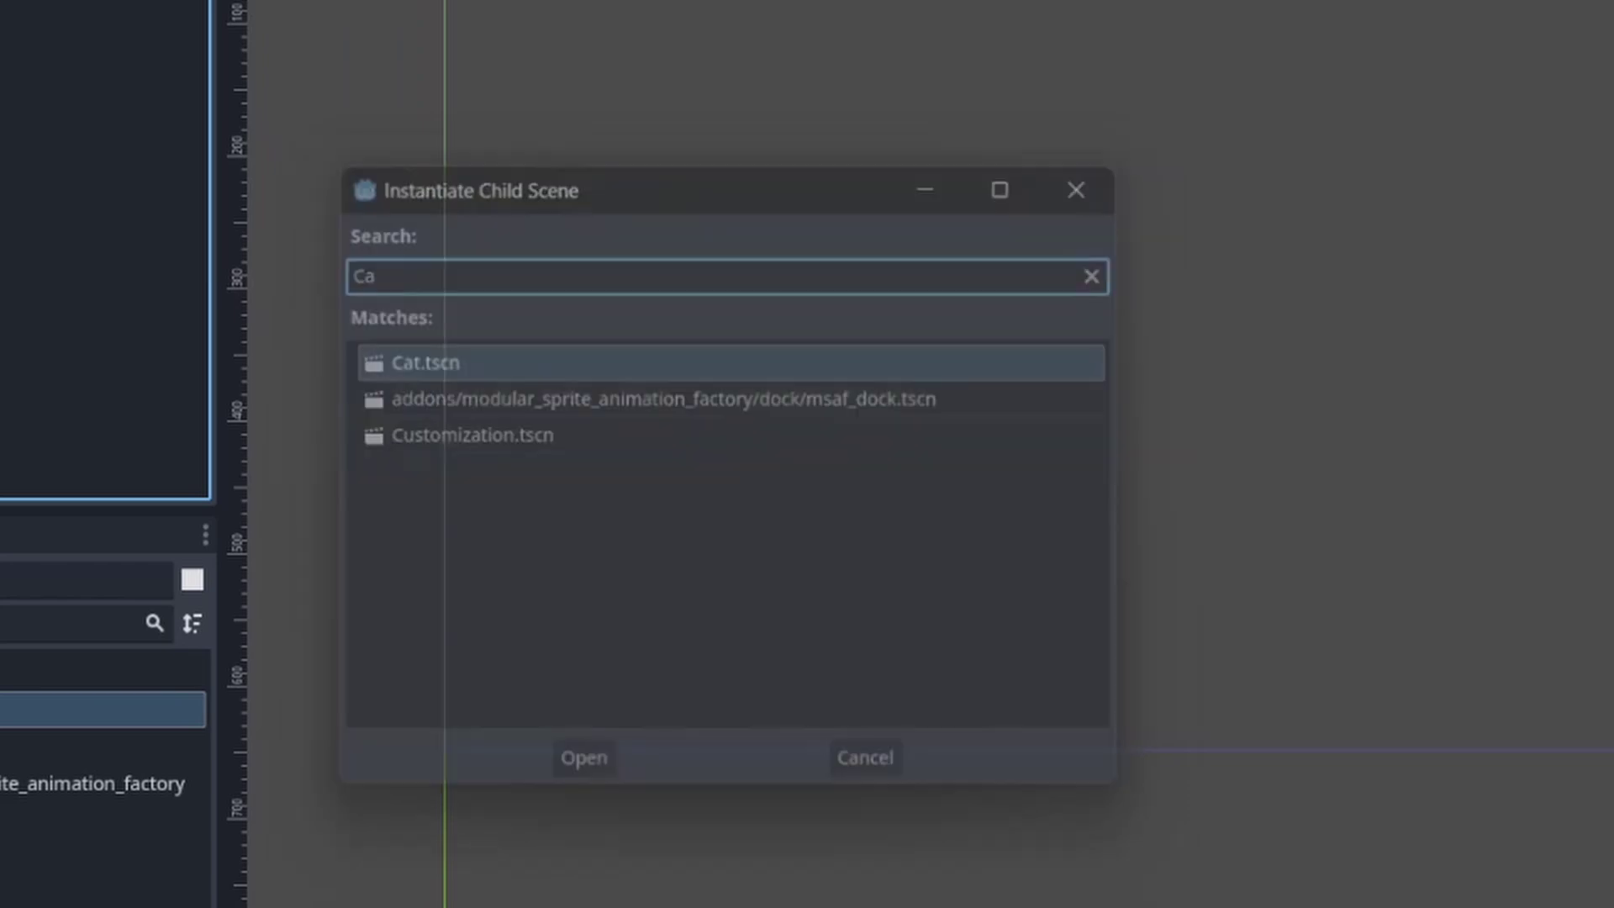
{"action": "key", "text": "Return"}
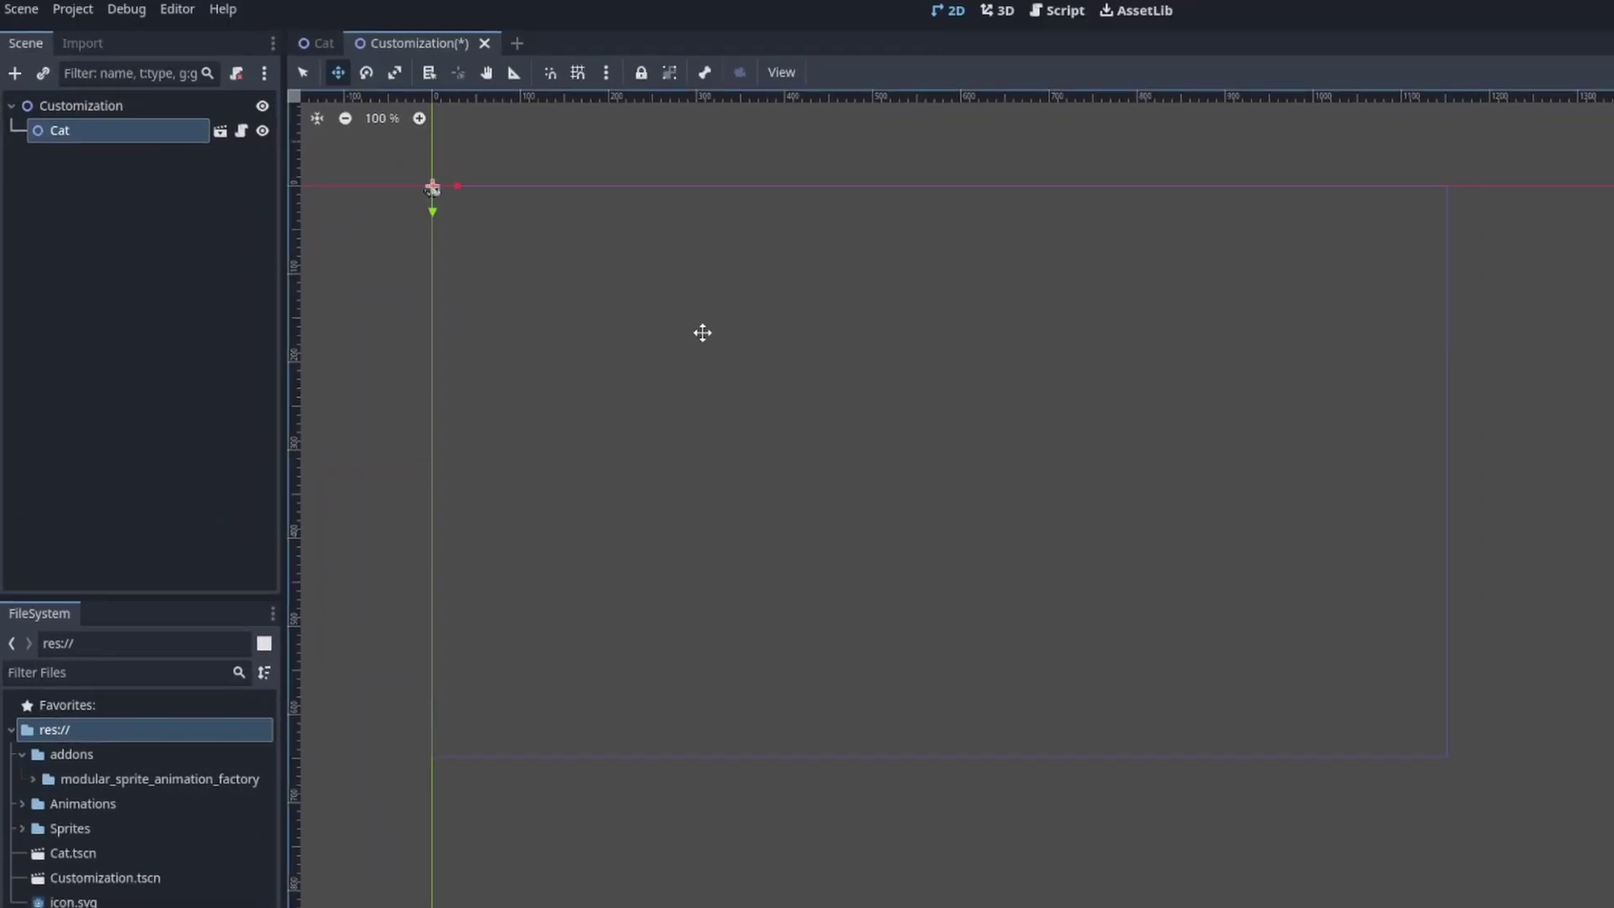
{"action": "mouse_move", "coordinate": [1200, 446]}
{"action": "left_mouse_down"}
{"action": "mouse_move", "coordinate": [1336, 593]}
{"action": "mouse_move", "coordinate": [1234, 484]}
{"action": "left_mouse_up"}
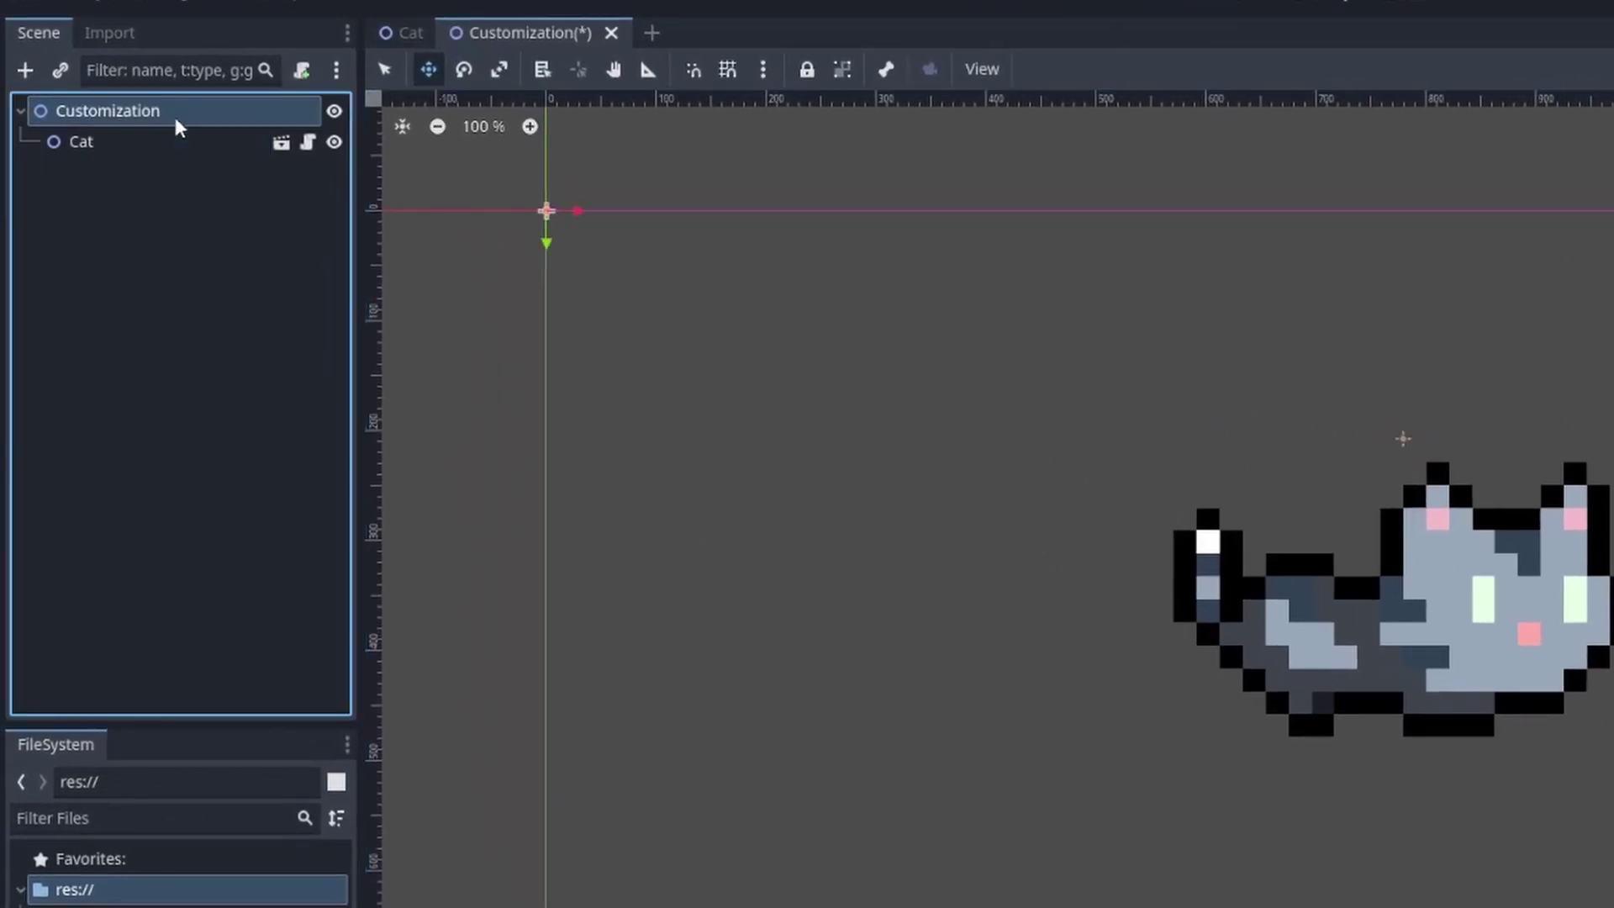
Add a VBoxContainer moved off the origin, with a child HBoxContainer row inside it
{"action": "left_click", "coordinate": [25, 72]}
{"action": "type", "text": "vbox"}
{"action": "key", "text": "Return"}
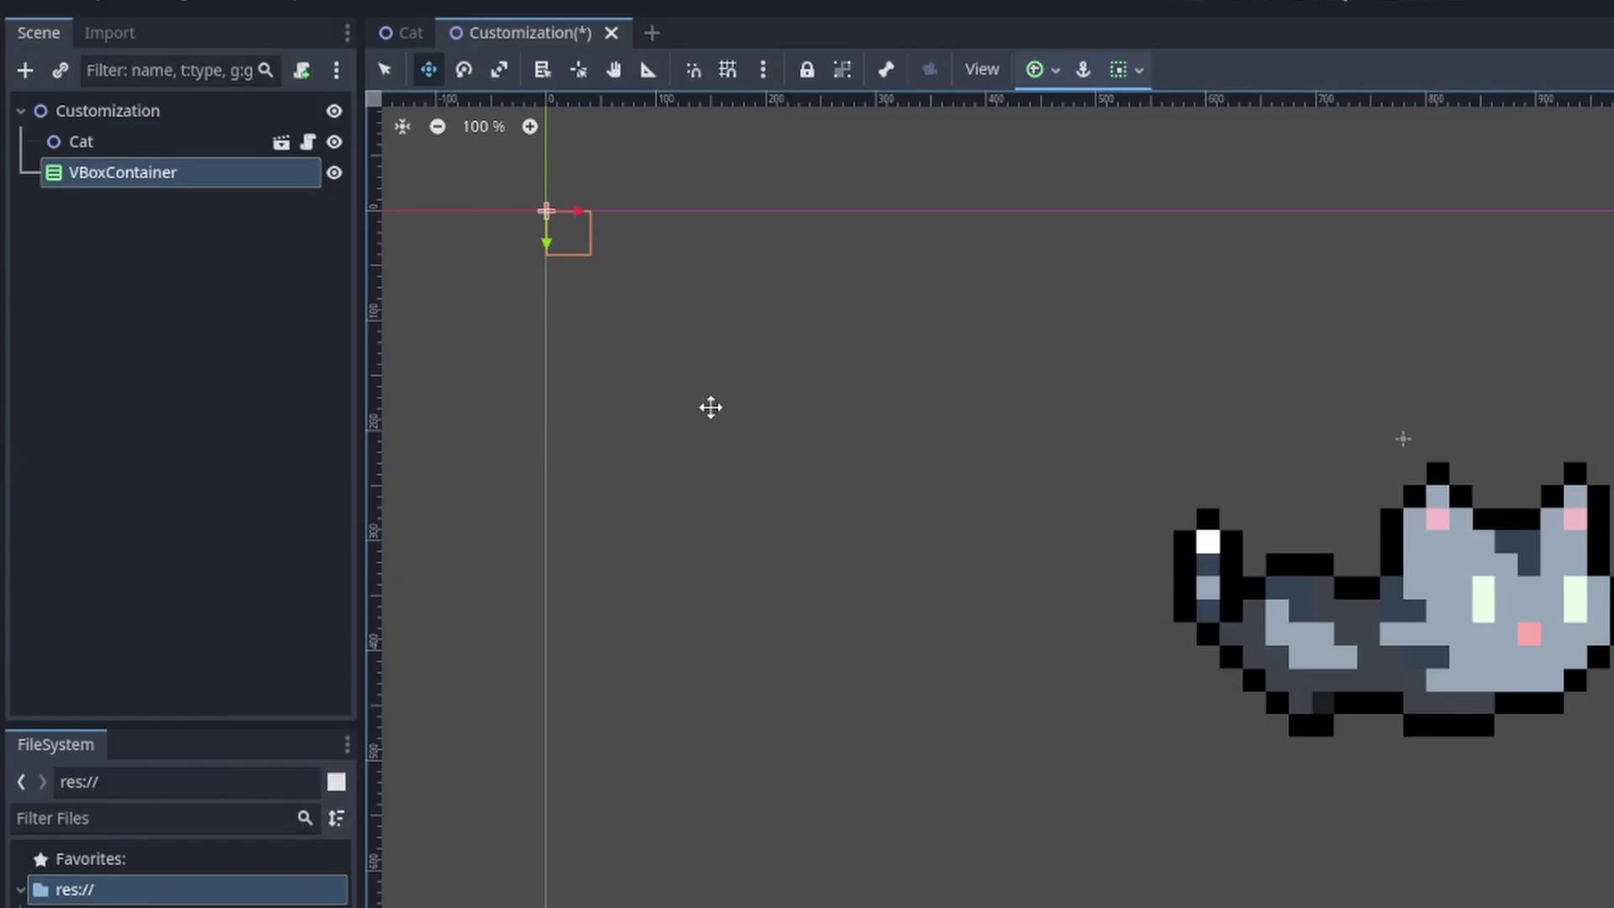
{"action": "left_click_drag", "start_coordinate": [675, 326], "coordinate": [743, 397]}
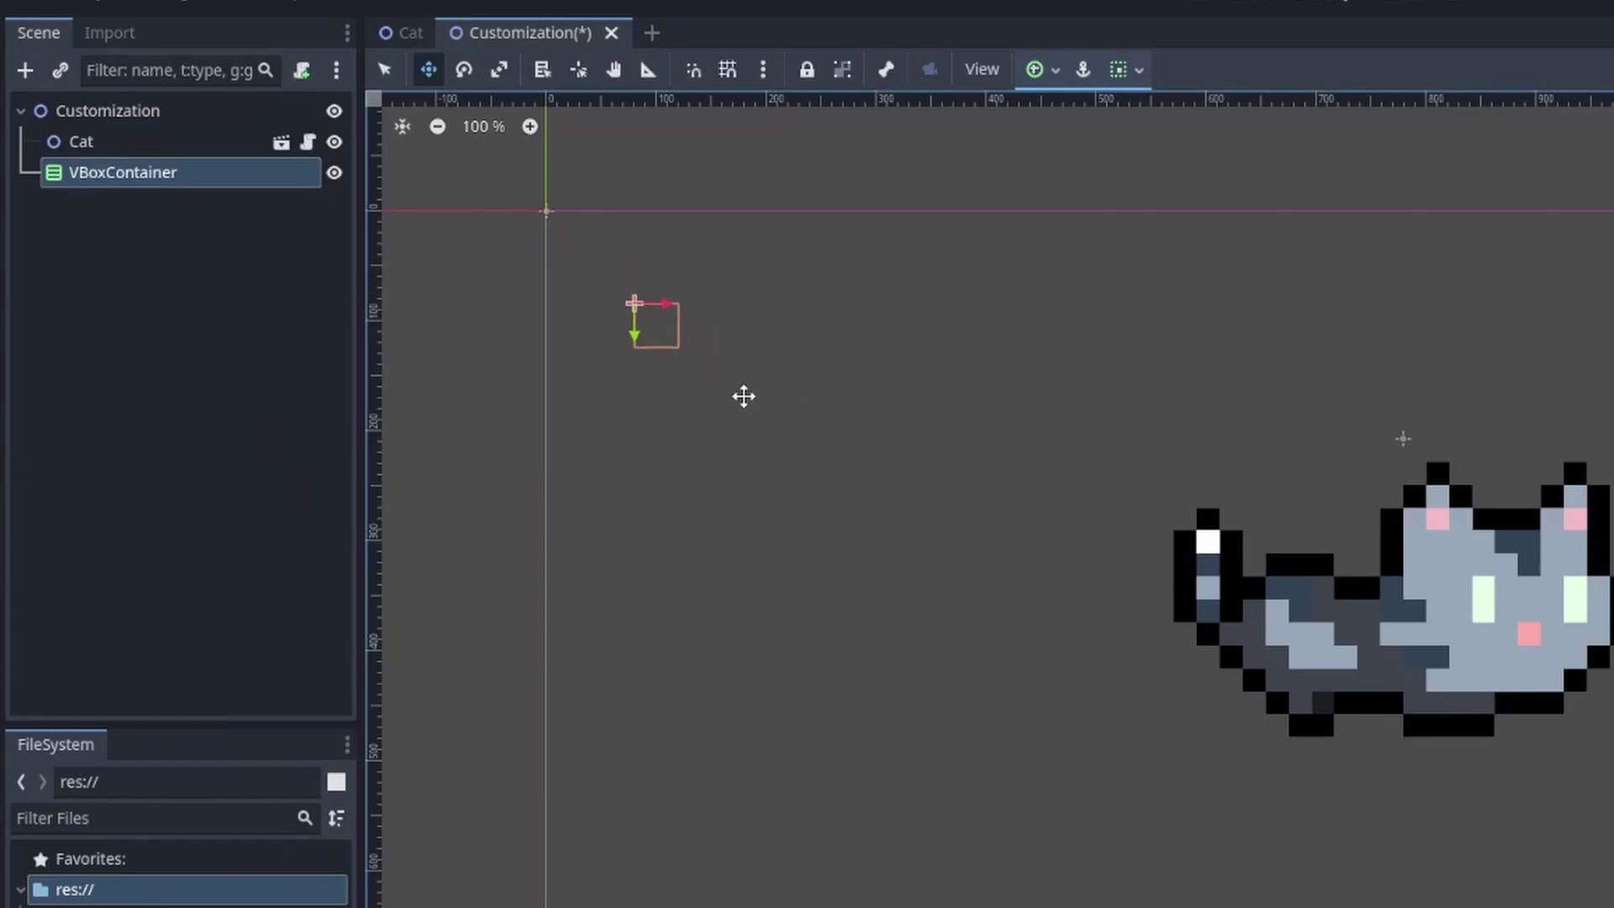
{"action": "right_click", "coordinate": [122, 174]}
{"action": "left_click", "coordinate": [189, 192]}
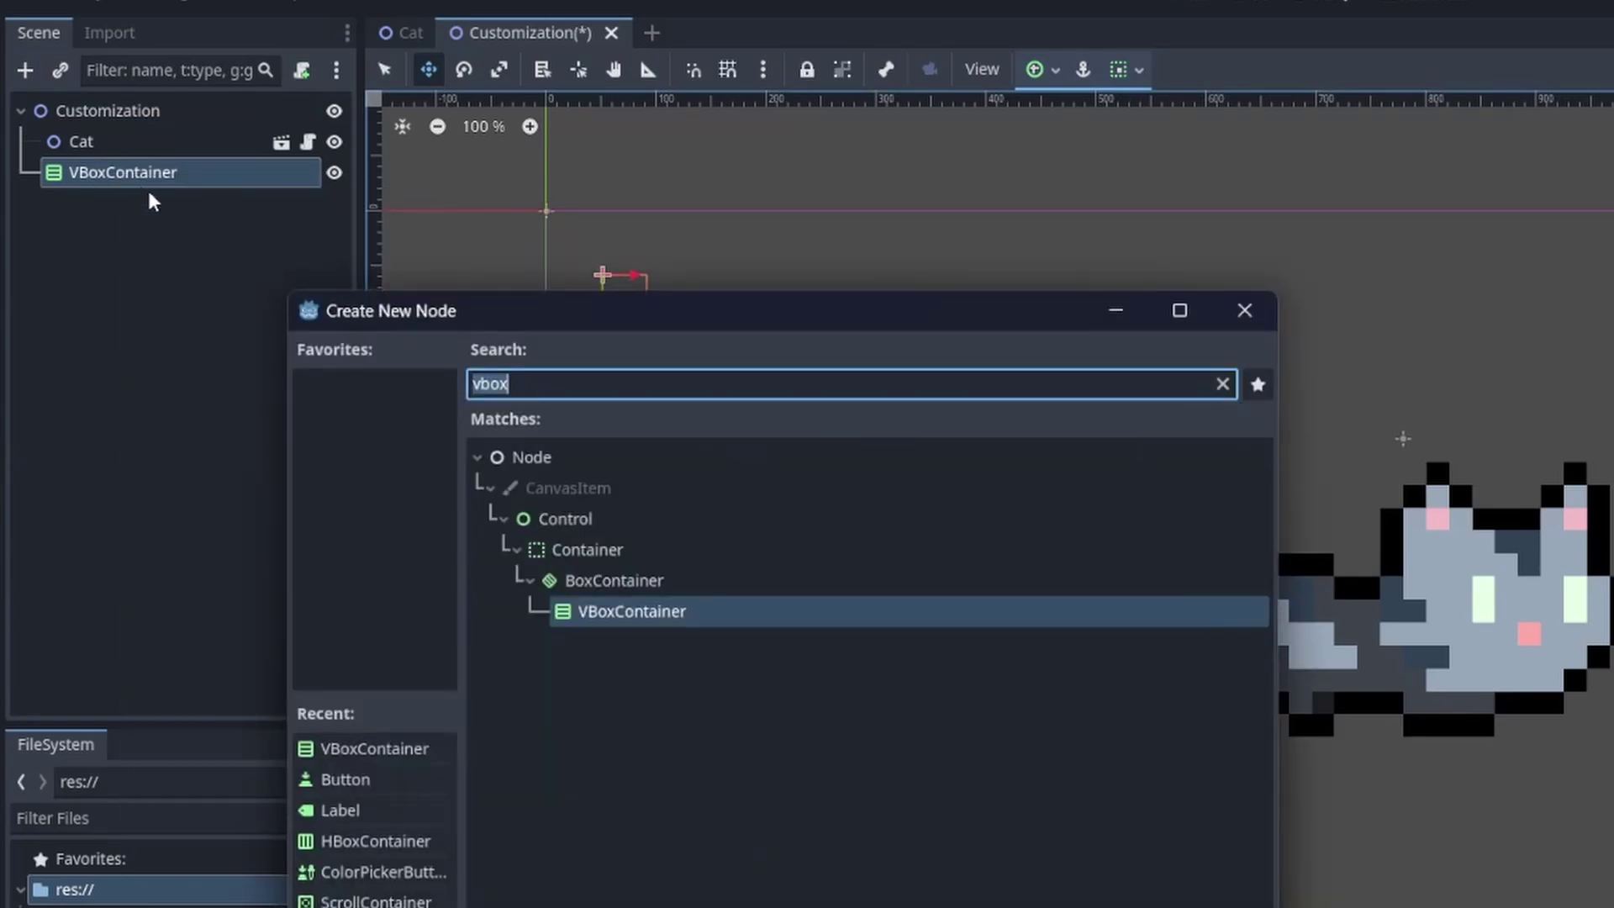
{"action": "type", "text": "hbox"}
{"action": "key", "text": "Return"}
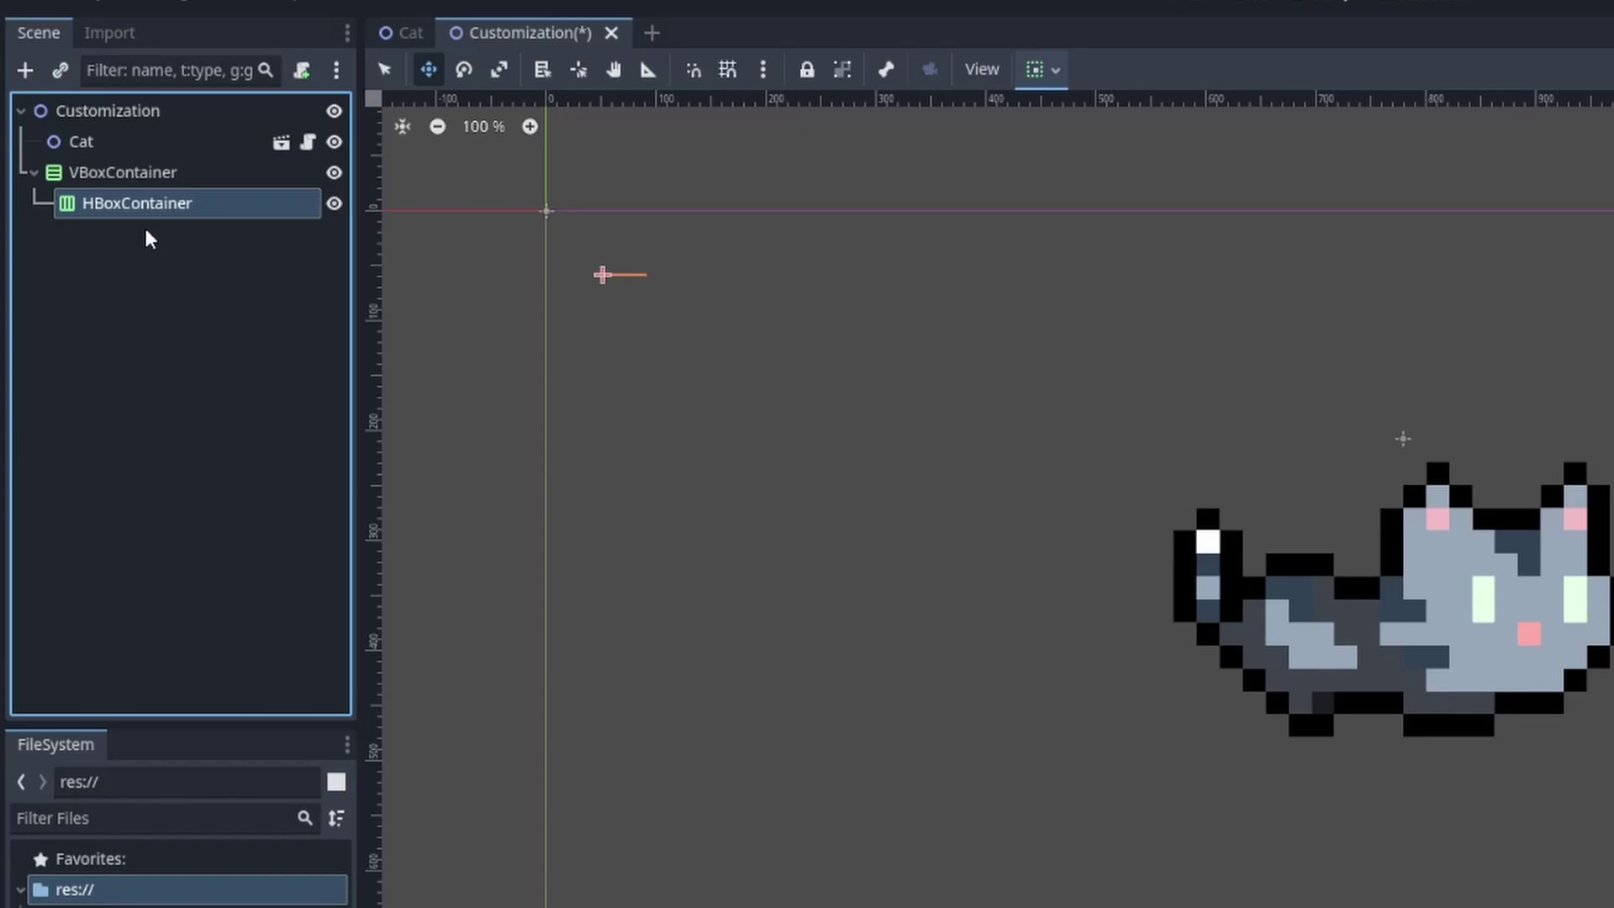
Add a Label and a ColorPickerButton as children of the HBoxContainer row
{"action": "key", "text": "ctrl+a"}
{"action": "type", "text": "Labe"}
{"action": "key", "text": "Return"}
{"action": "left_click", "coordinate": [136, 203]}
{"action": "key", "text": "ctrl+a"}
{"action": "type", "text": "Colorpicker"}
{"action": "key", "text": "Down"}
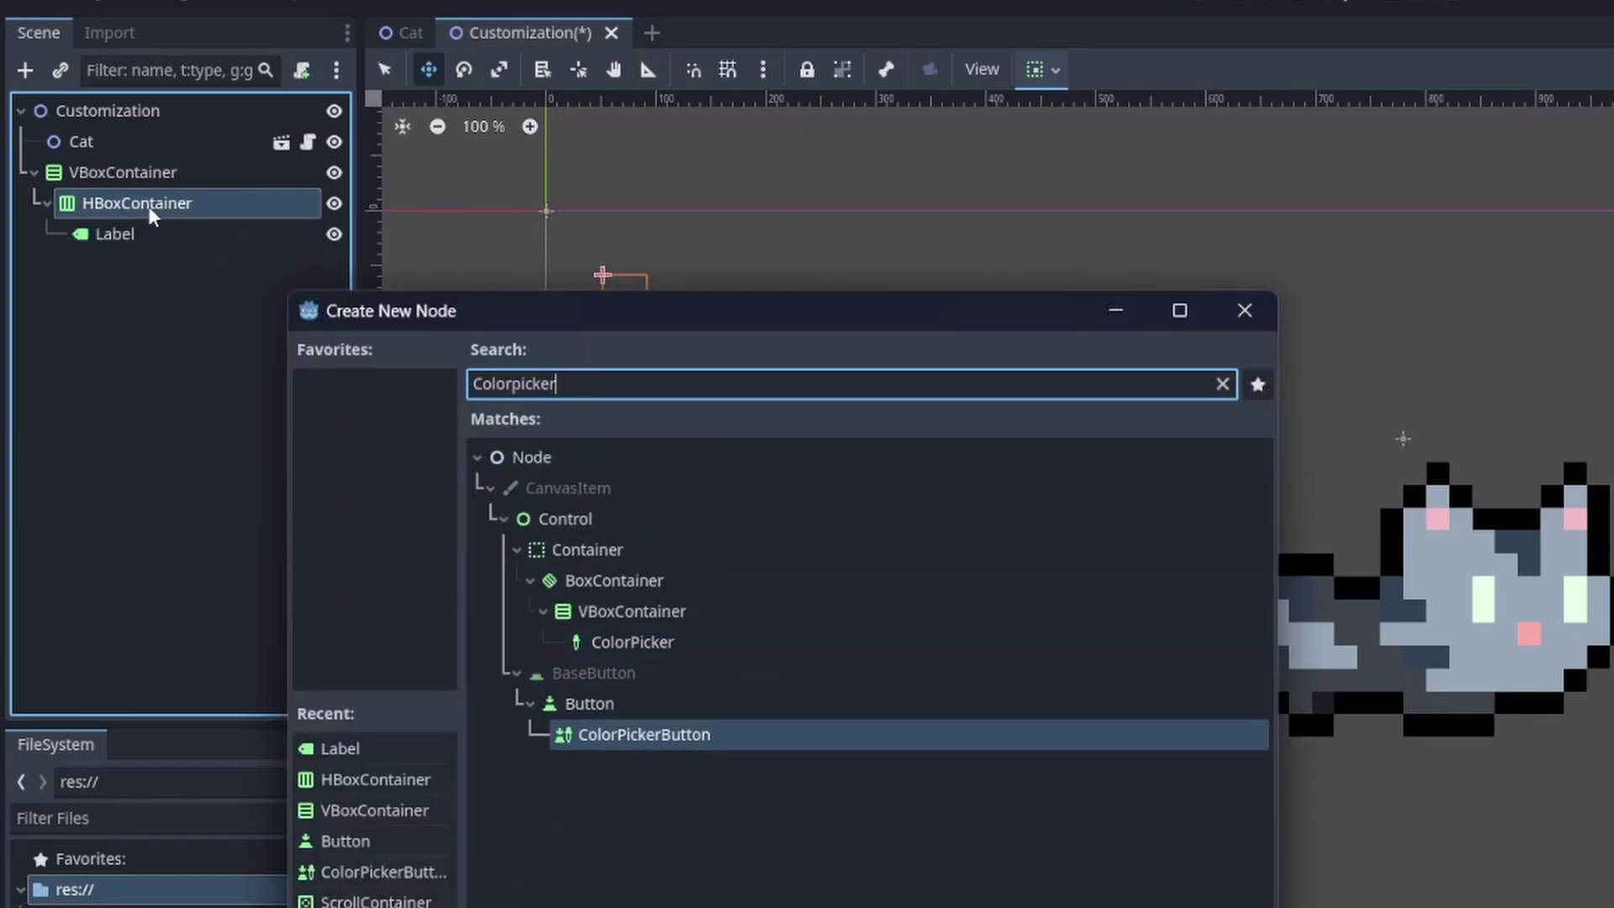
{"action": "key", "text": "Return"}
Give the ColorPickerButton a Custom Minimum Size width of 60 px in the Inspector
{"action": "left_click", "coordinate": [201, 241]}
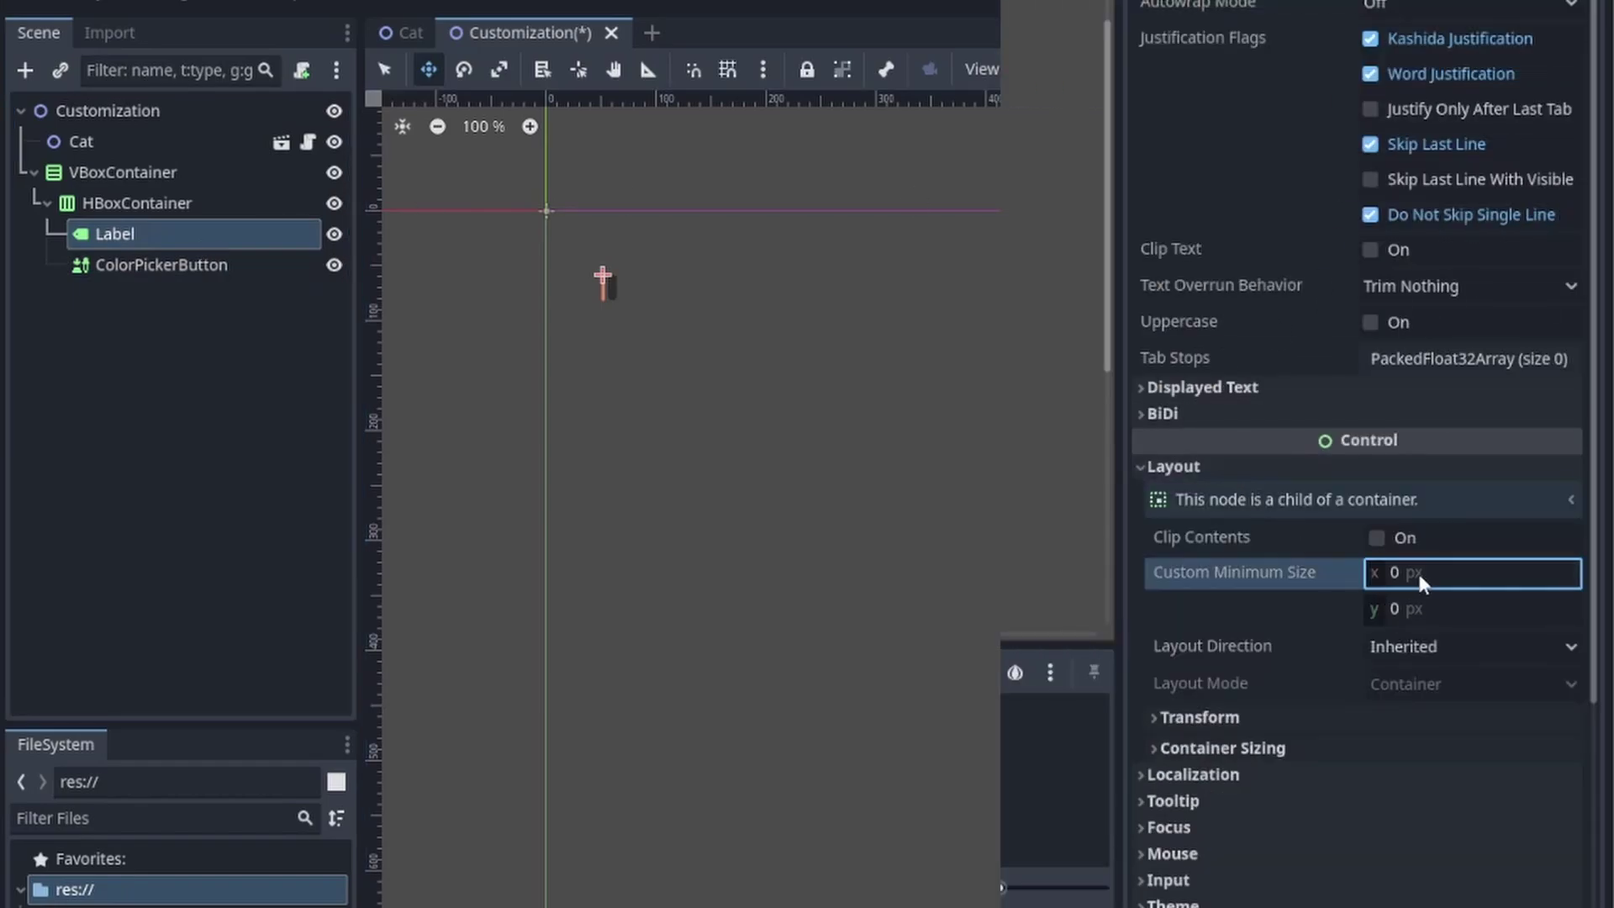
{"action": "type", "text": "100"}
{"action": "key", "text": "Return"}
{"action": "left_click", "coordinate": [161, 266]}
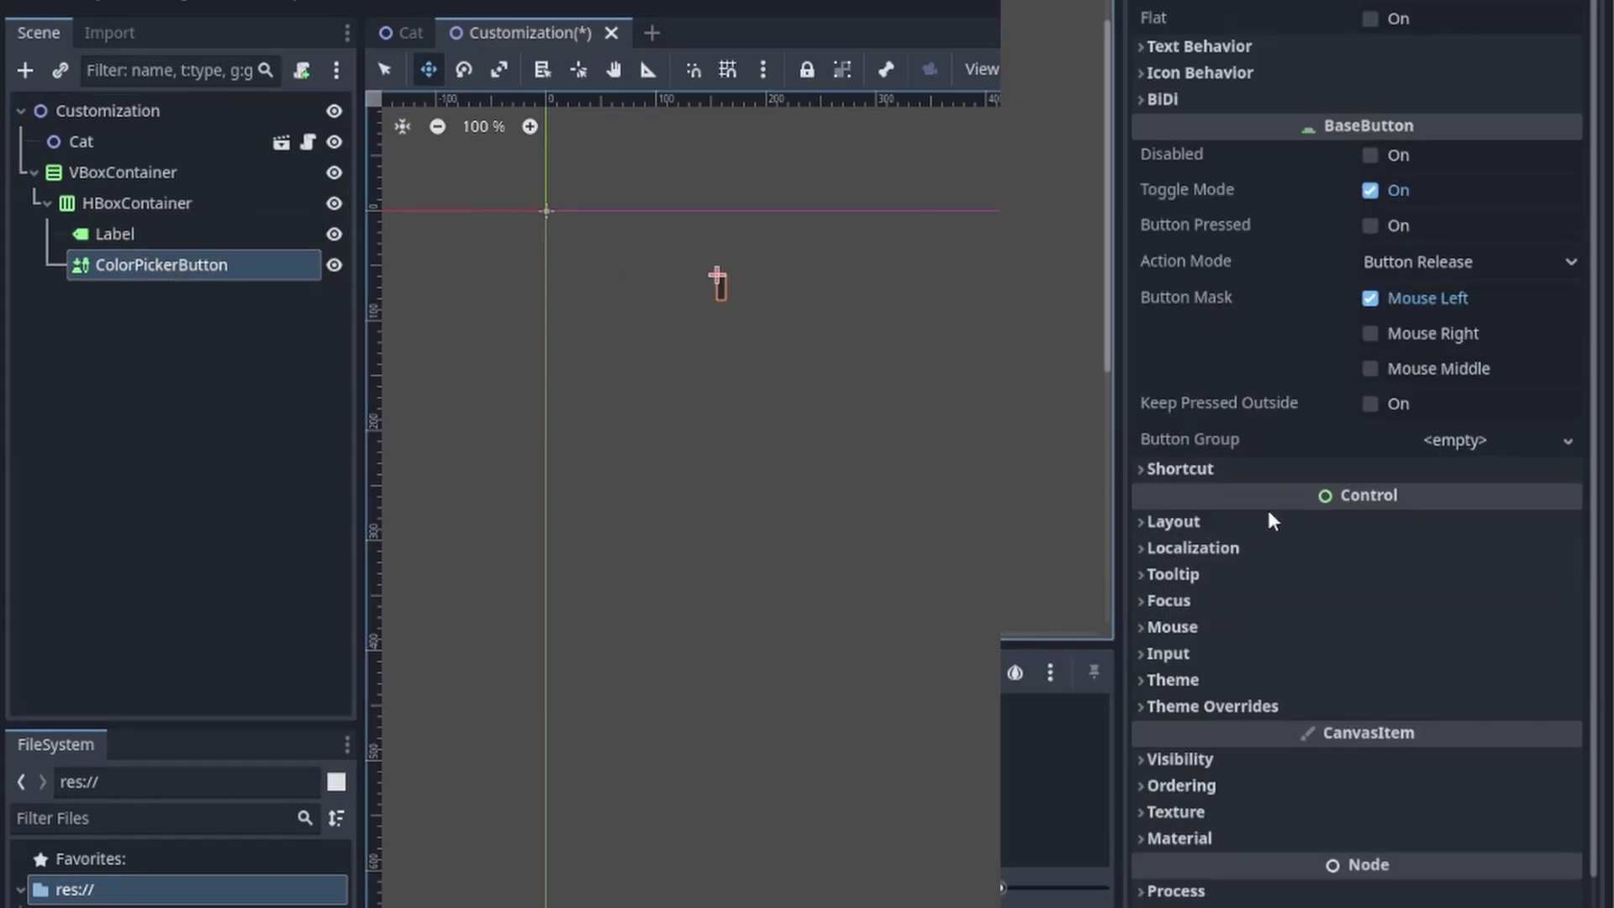
{"action": "left_click", "coordinate": [1273, 520]}
{"action": "left_click", "coordinate": [1421, 628]}
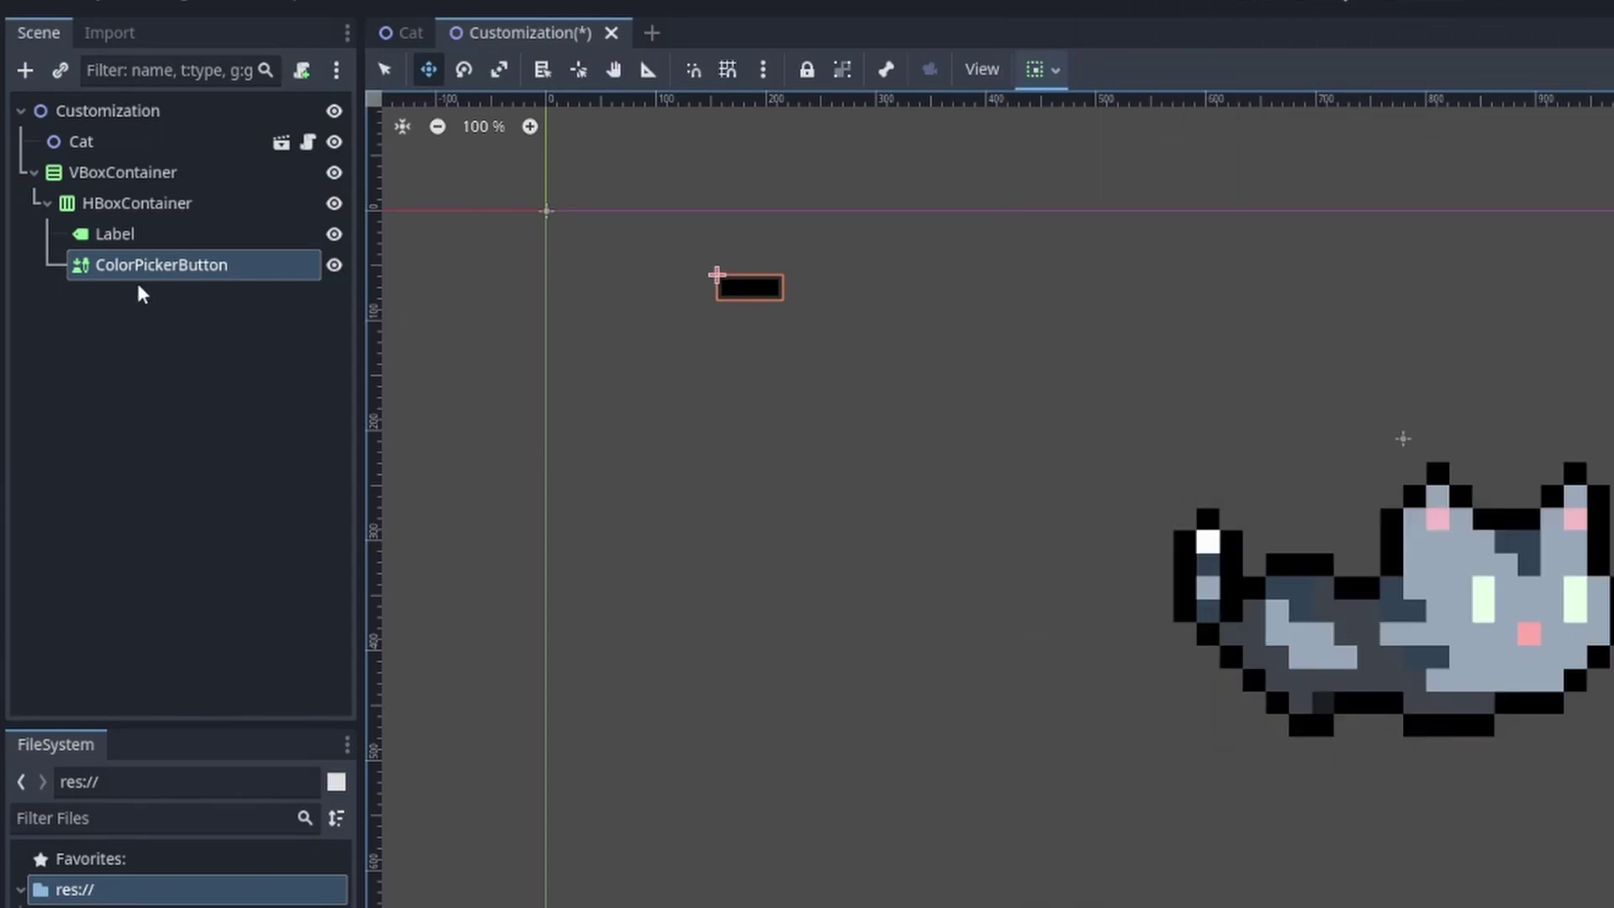
Duplicate the row into six labelled Primary, Secondary, Eyes, Ear, Nose, Tail, then run the scene
{"action": "left_click", "coordinate": [137, 204]}
{"action": "key", "text": "ctrl+d"}
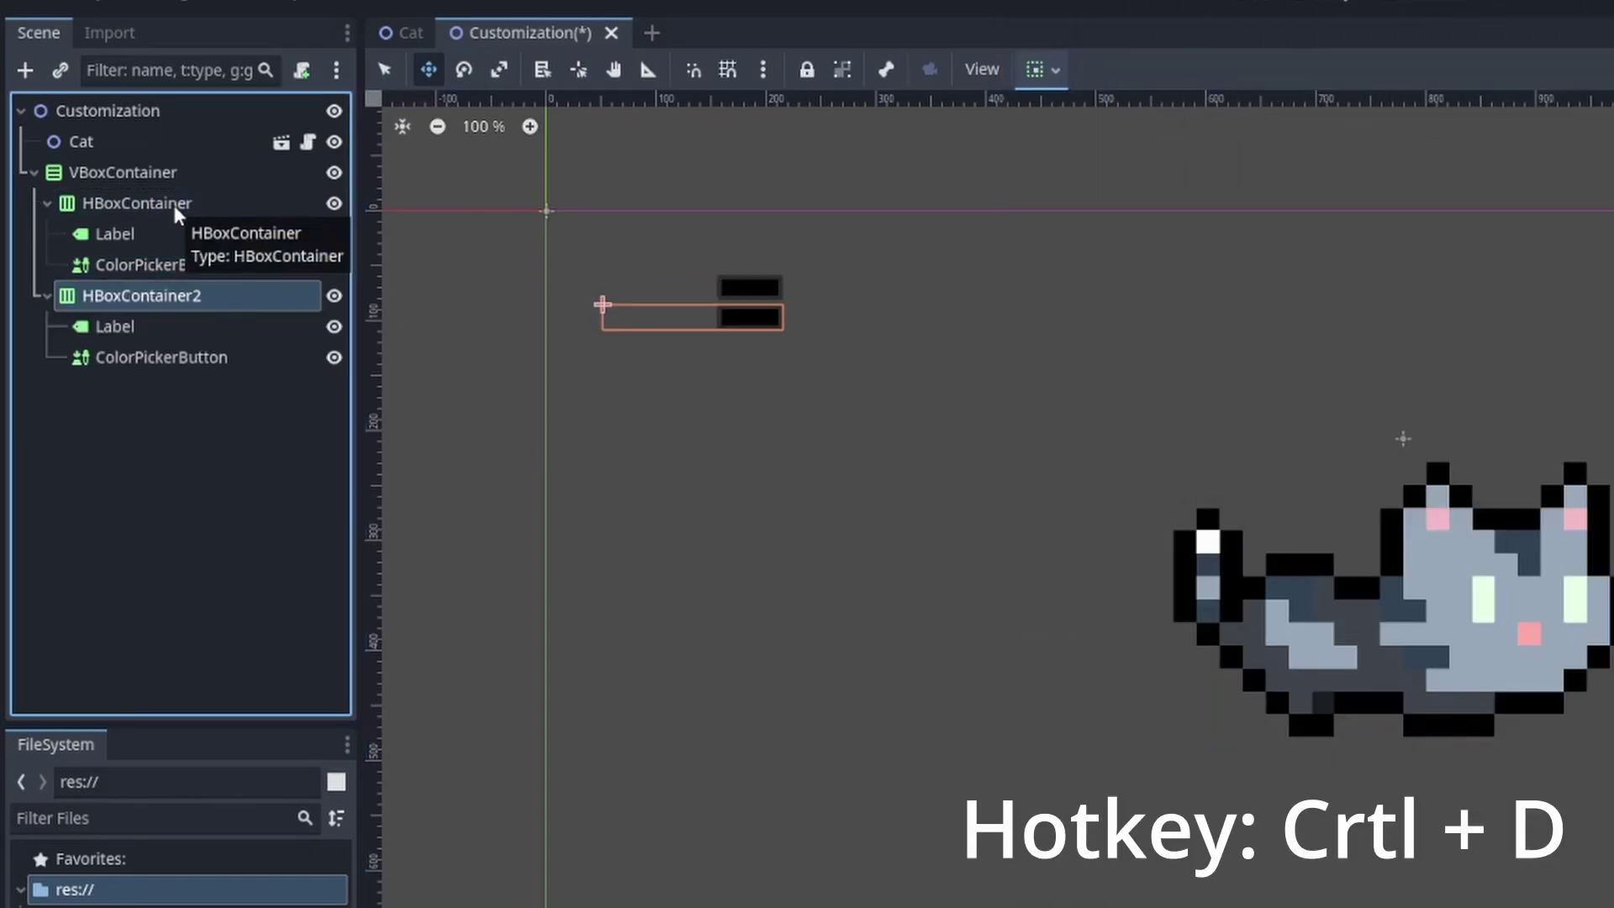
{"action": "key", "text": "ctrl+d"}
{"action": "key", "text": "ctrl+d"}
{"action": "key", "text": "ctrl+d"}
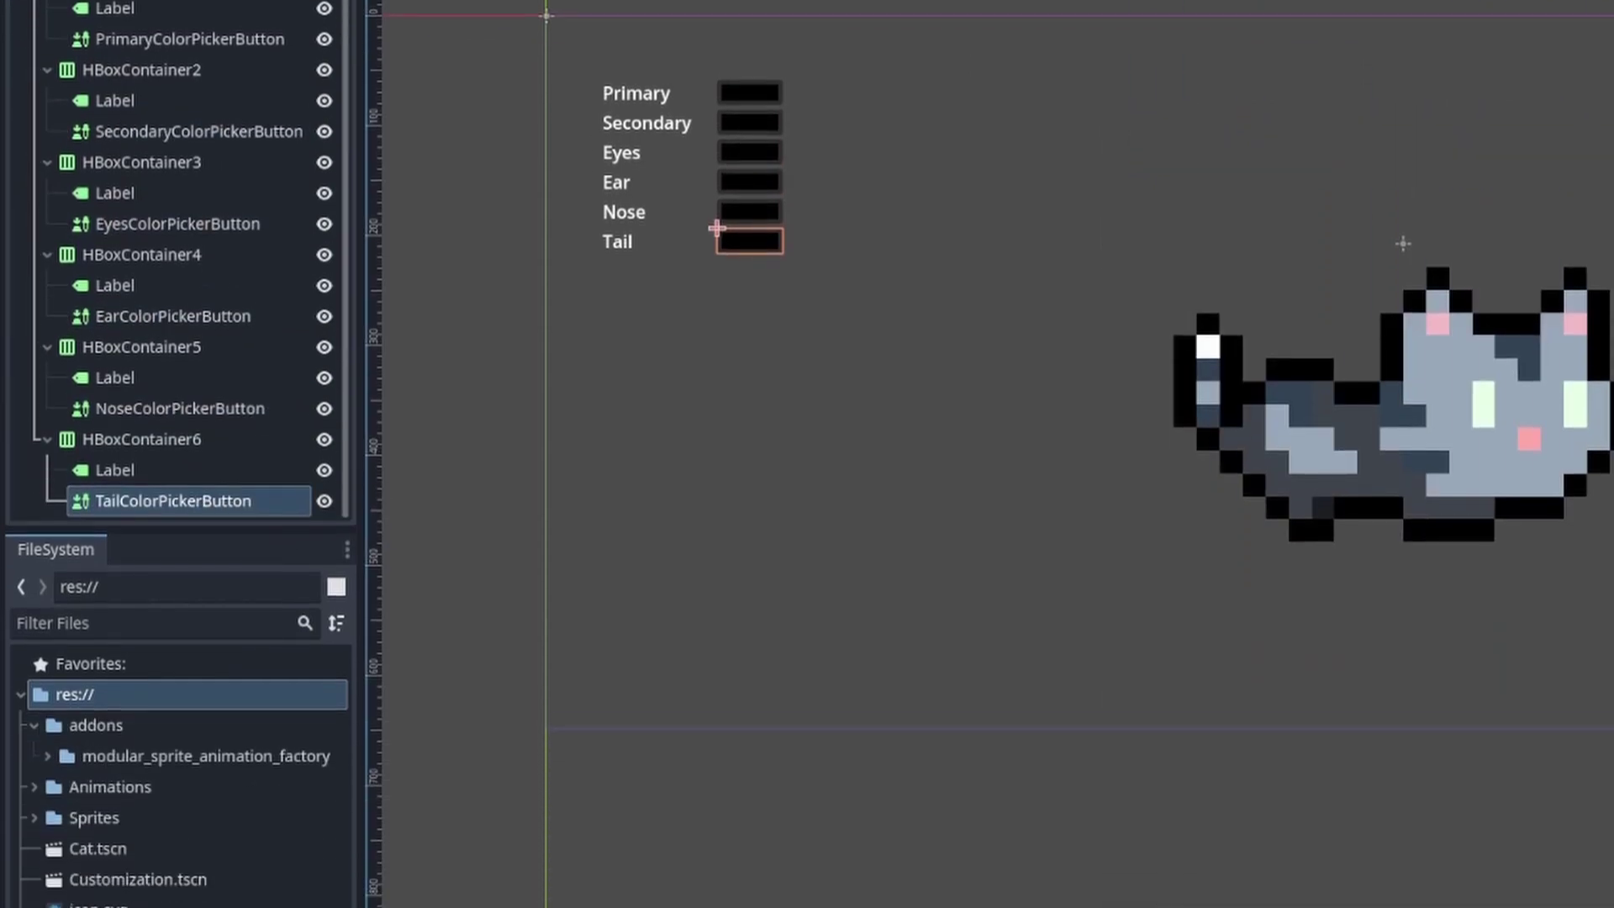
{"action": "key", "text": "F6"}
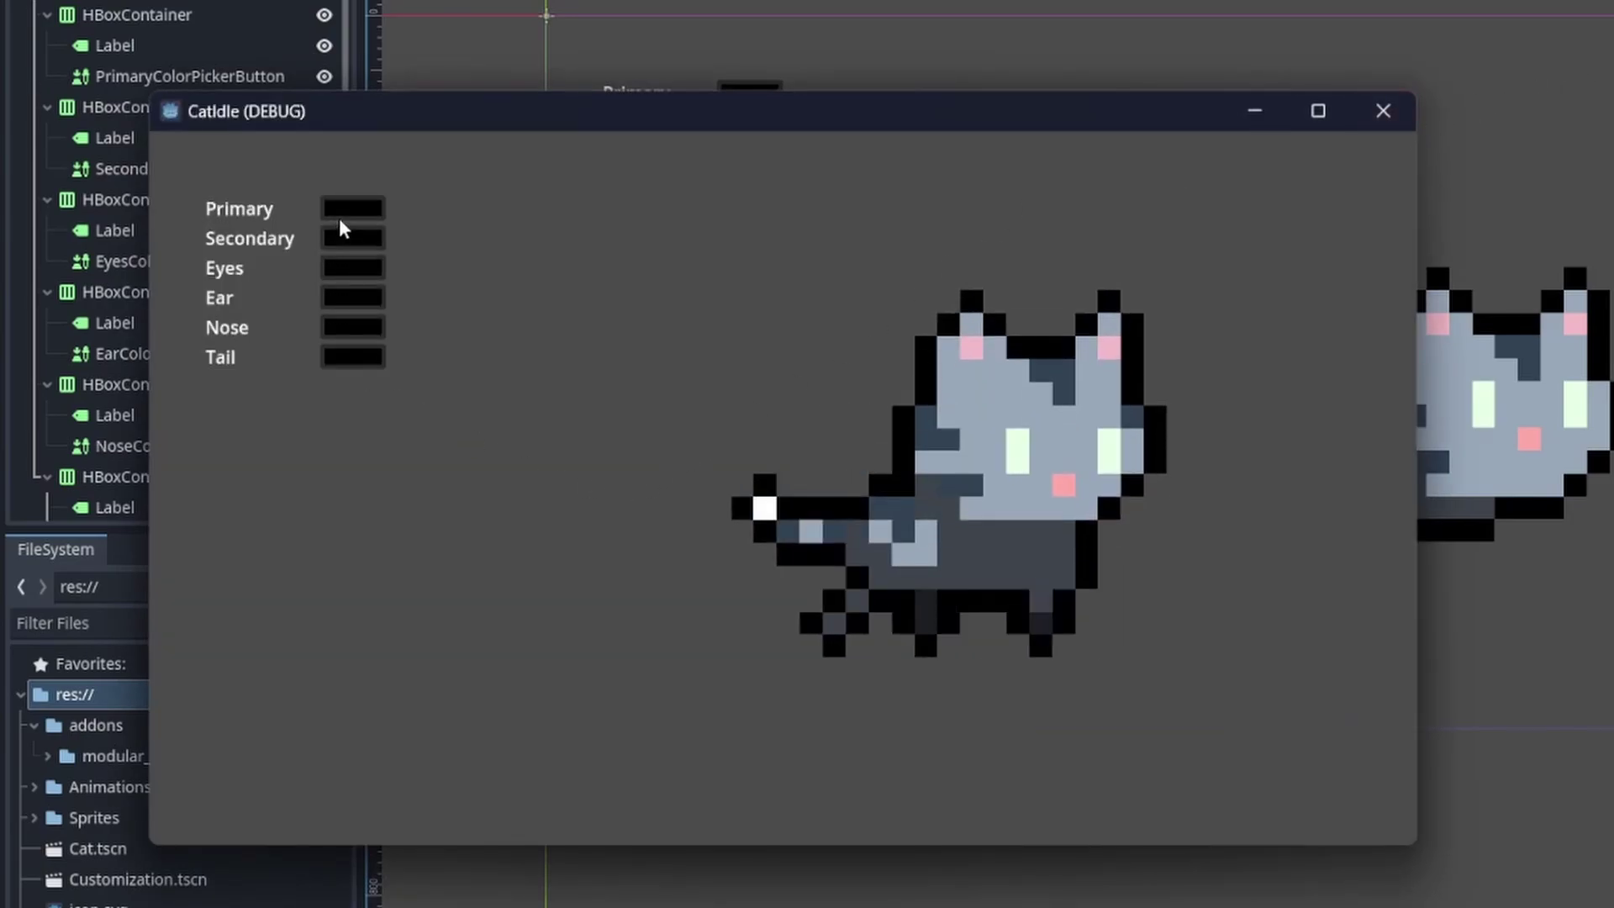
Pick a bright red in the game's Primary colour picker, then close the running game
{"action": "left_click", "coordinate": [351, 204]}
{"action": "left_click_drag", "start_coordinate": [349, 223], "coordinate": [228, 370]}
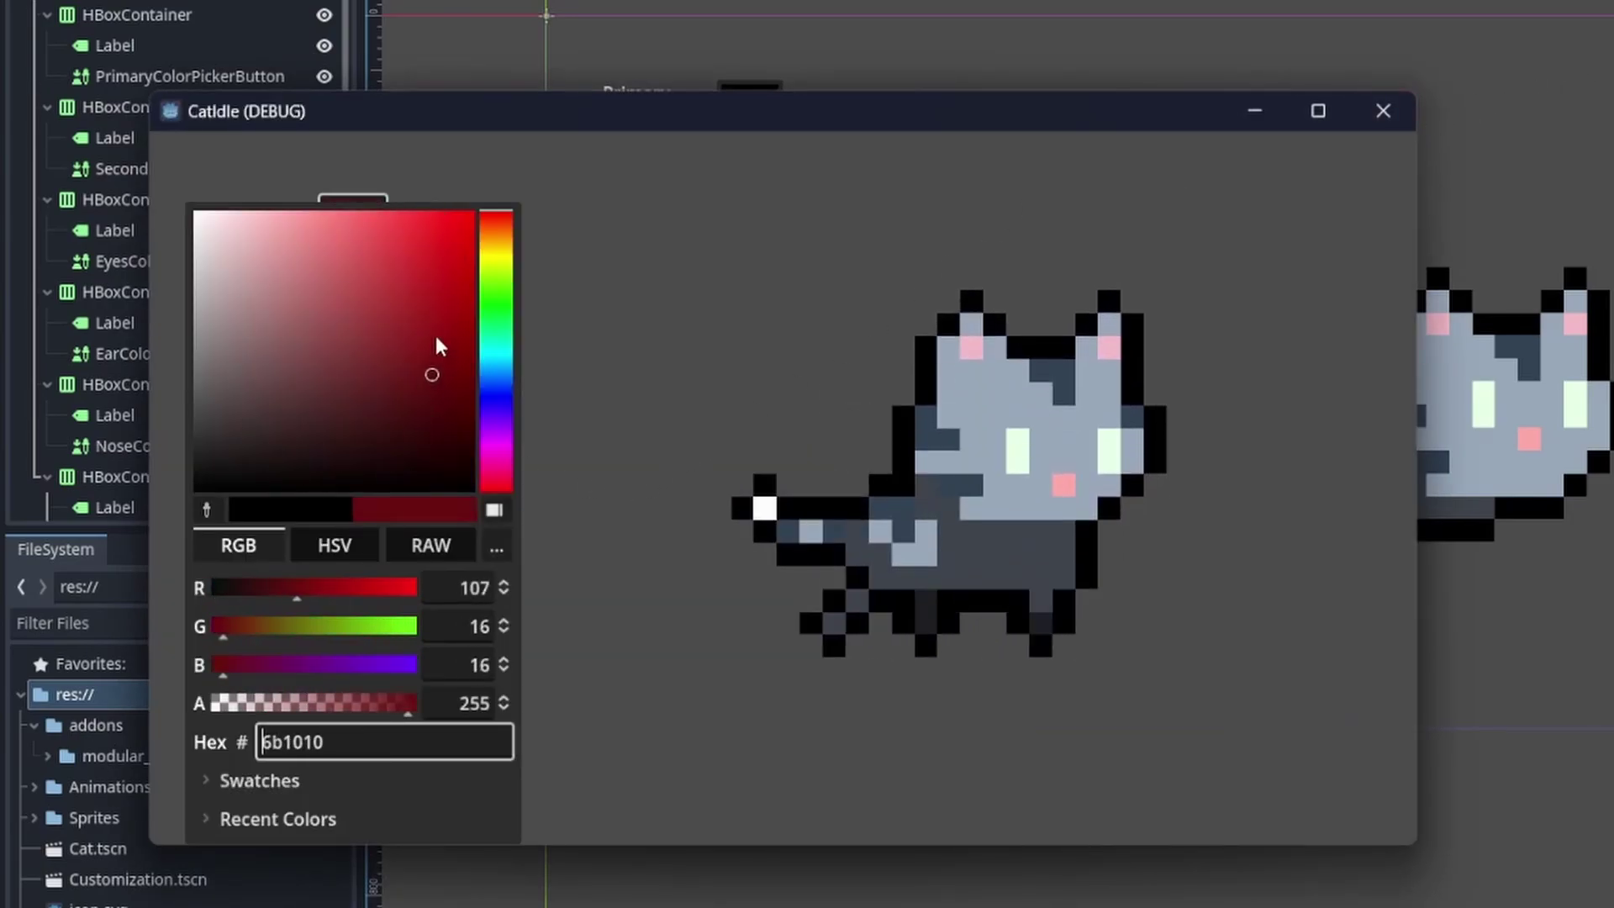
{"action": "left_click_drag", "start_coordinate": [448, 258], "coordinate": [457, 252]}
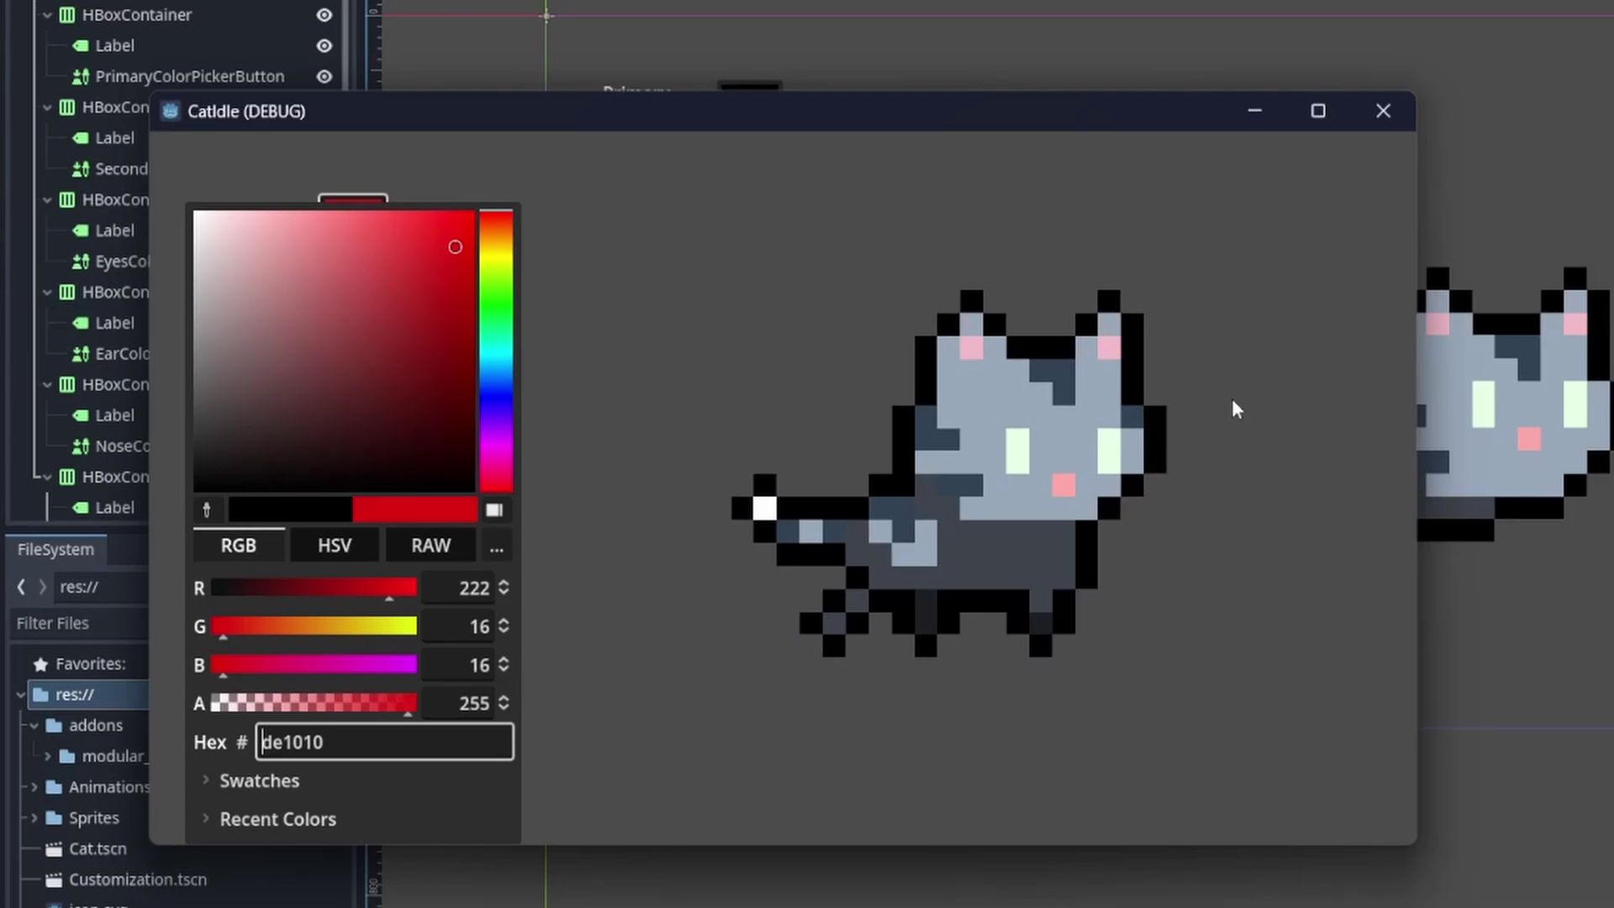
{"action": "left_click", "coordinate": [1377, 118]}
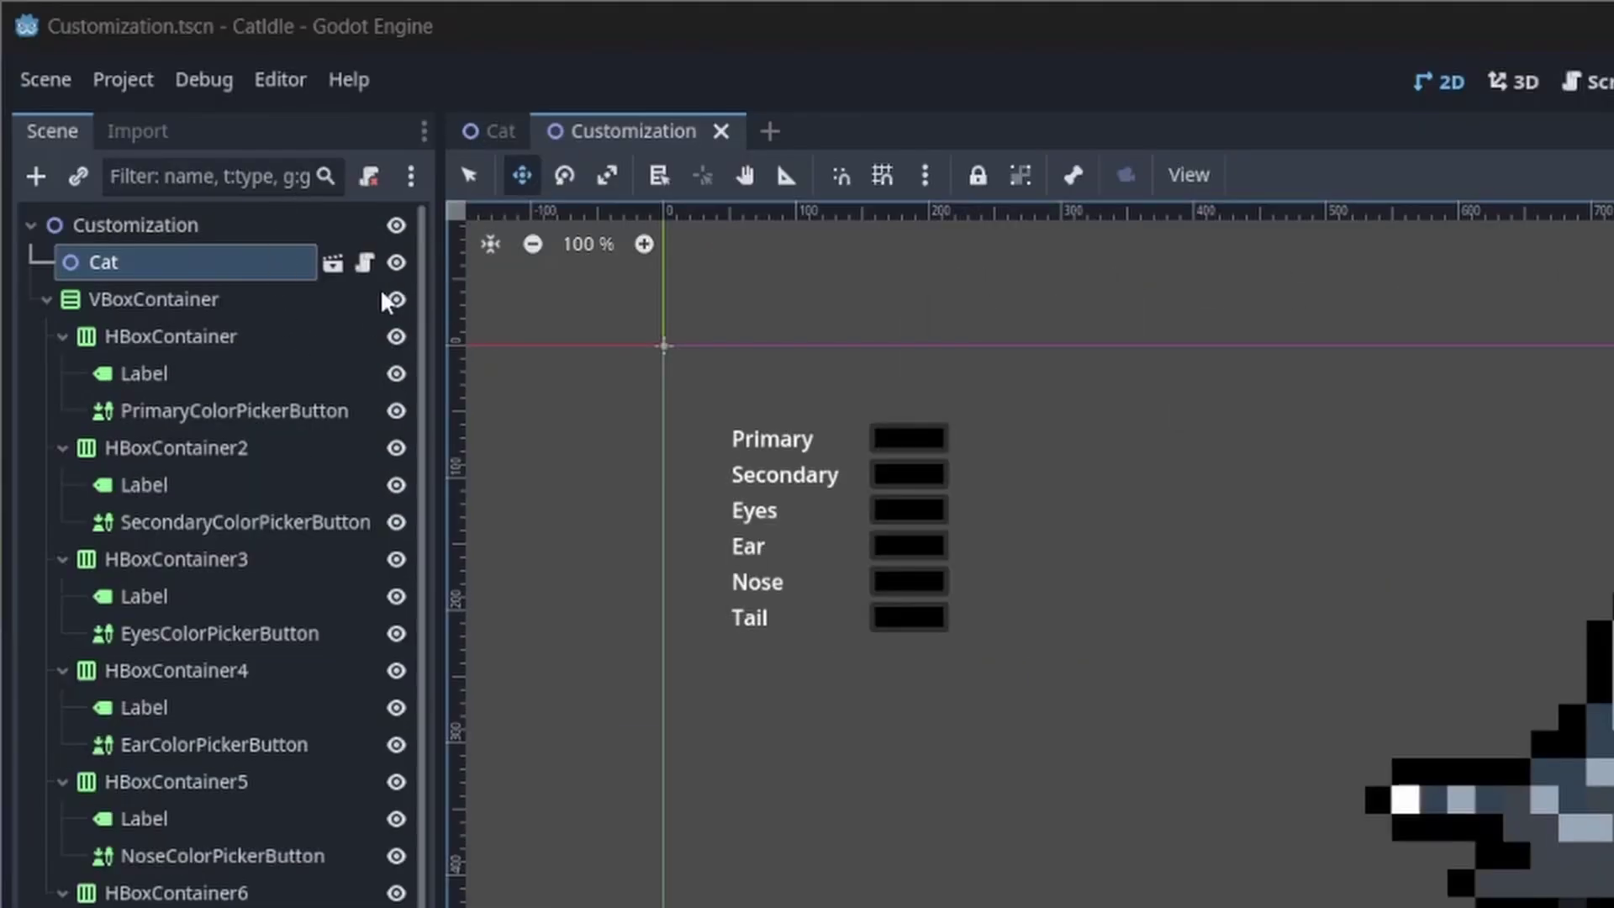
In Cat.gd, write func set_color(color_name, color) with a match on color_name
{"action": "left_click", "coordinate": [333, 263]}
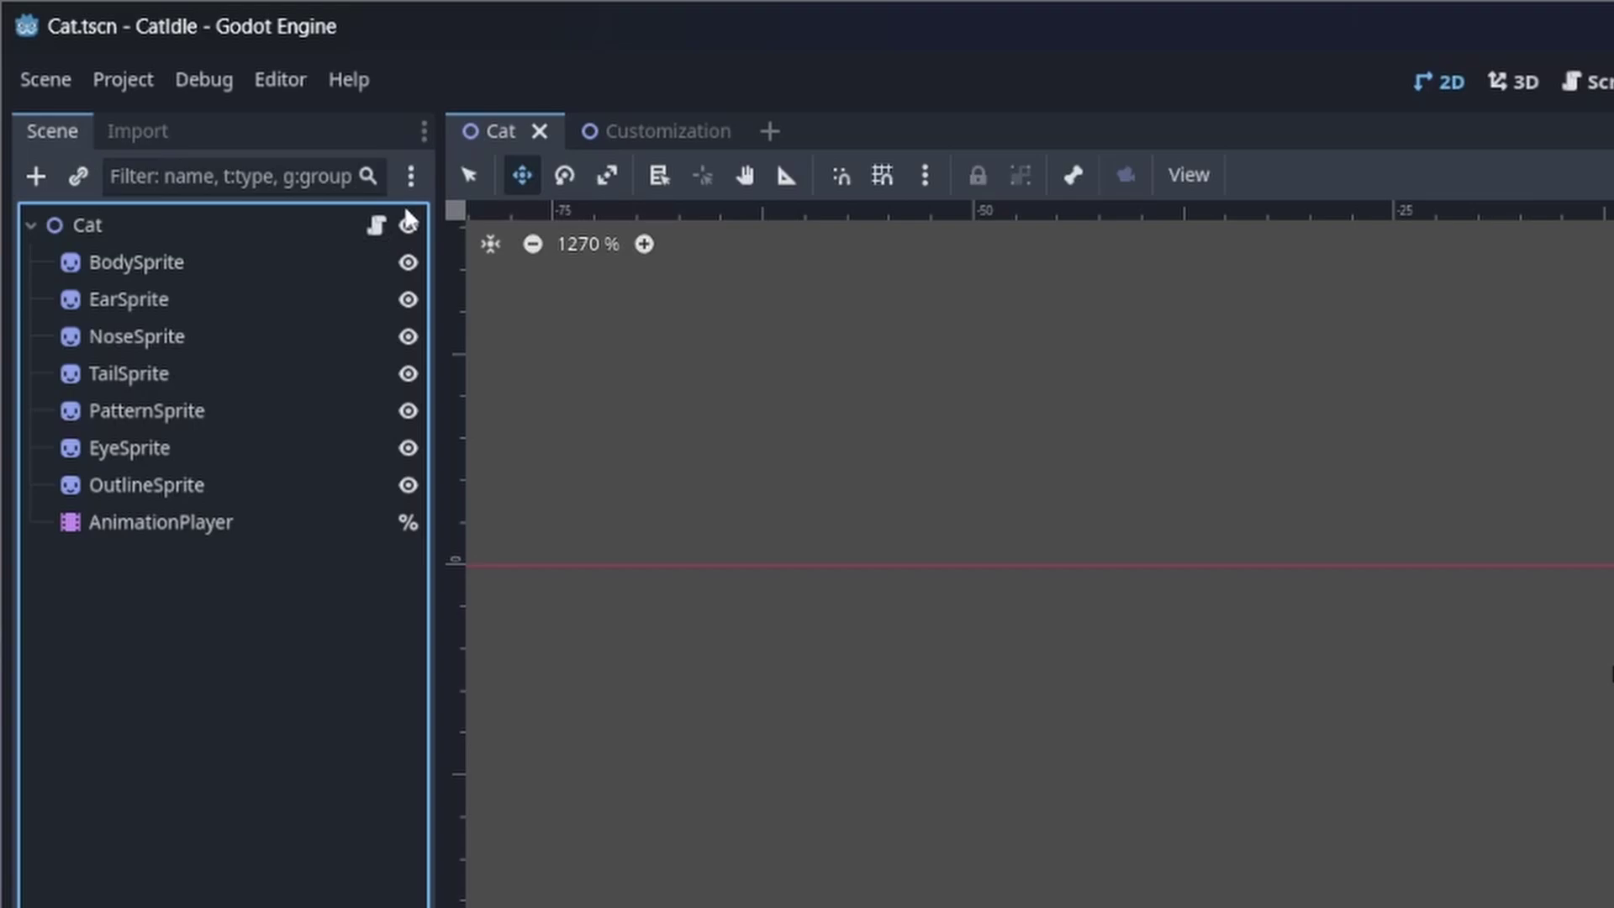
{"action": "left_click", "coordinate": [375, 227]}
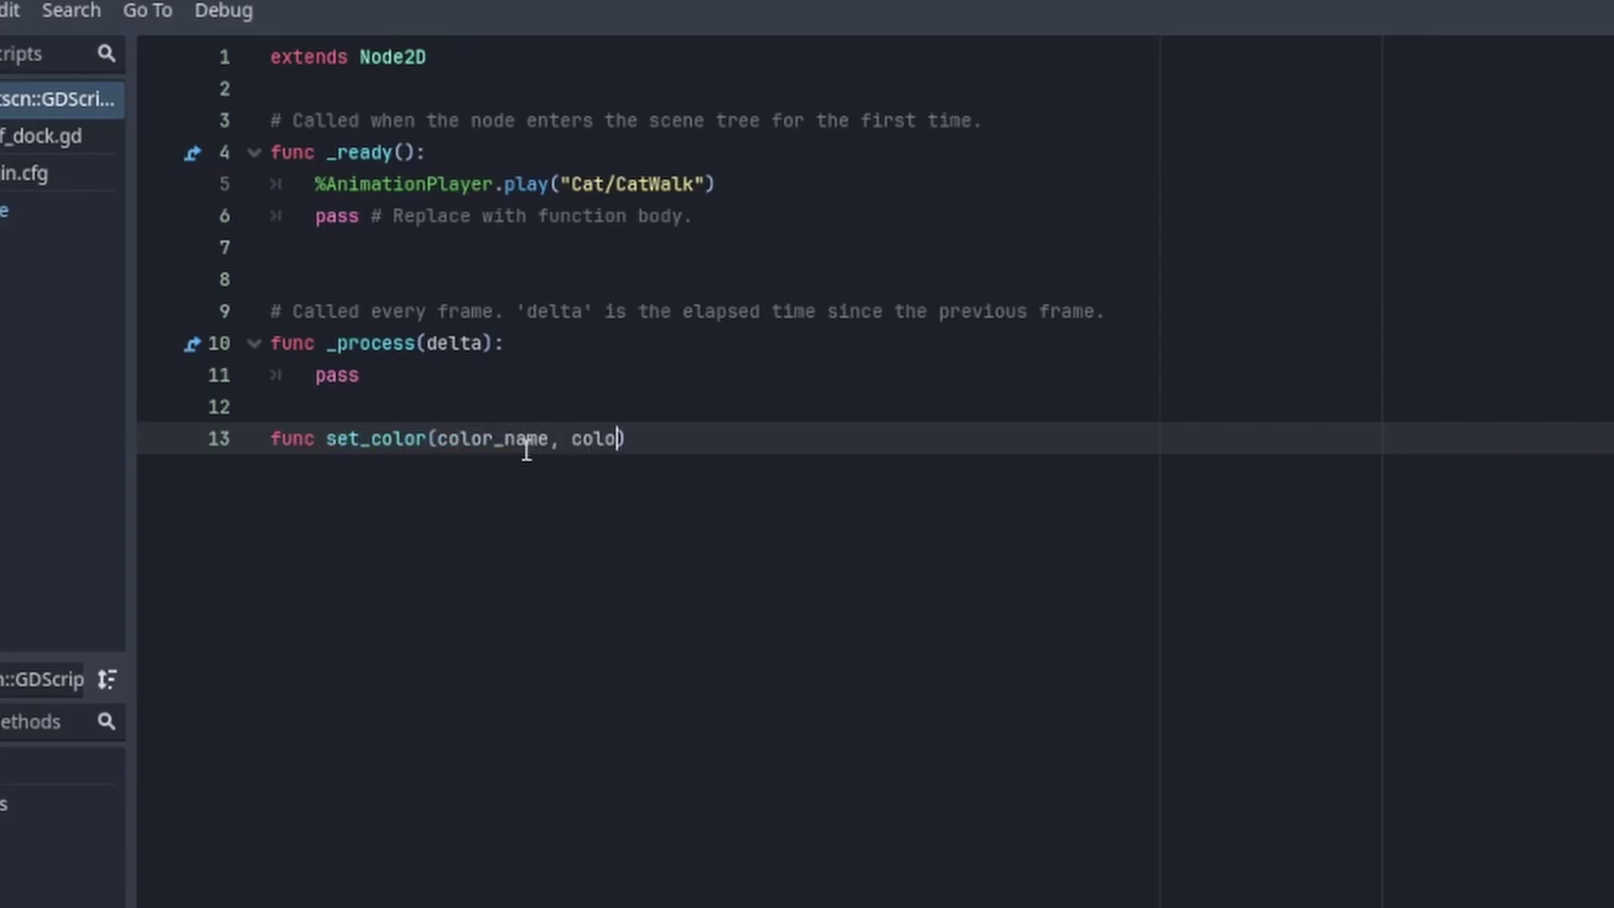
{"action": "type", "text": ":"}
{"action": "key", "text": "Return"}
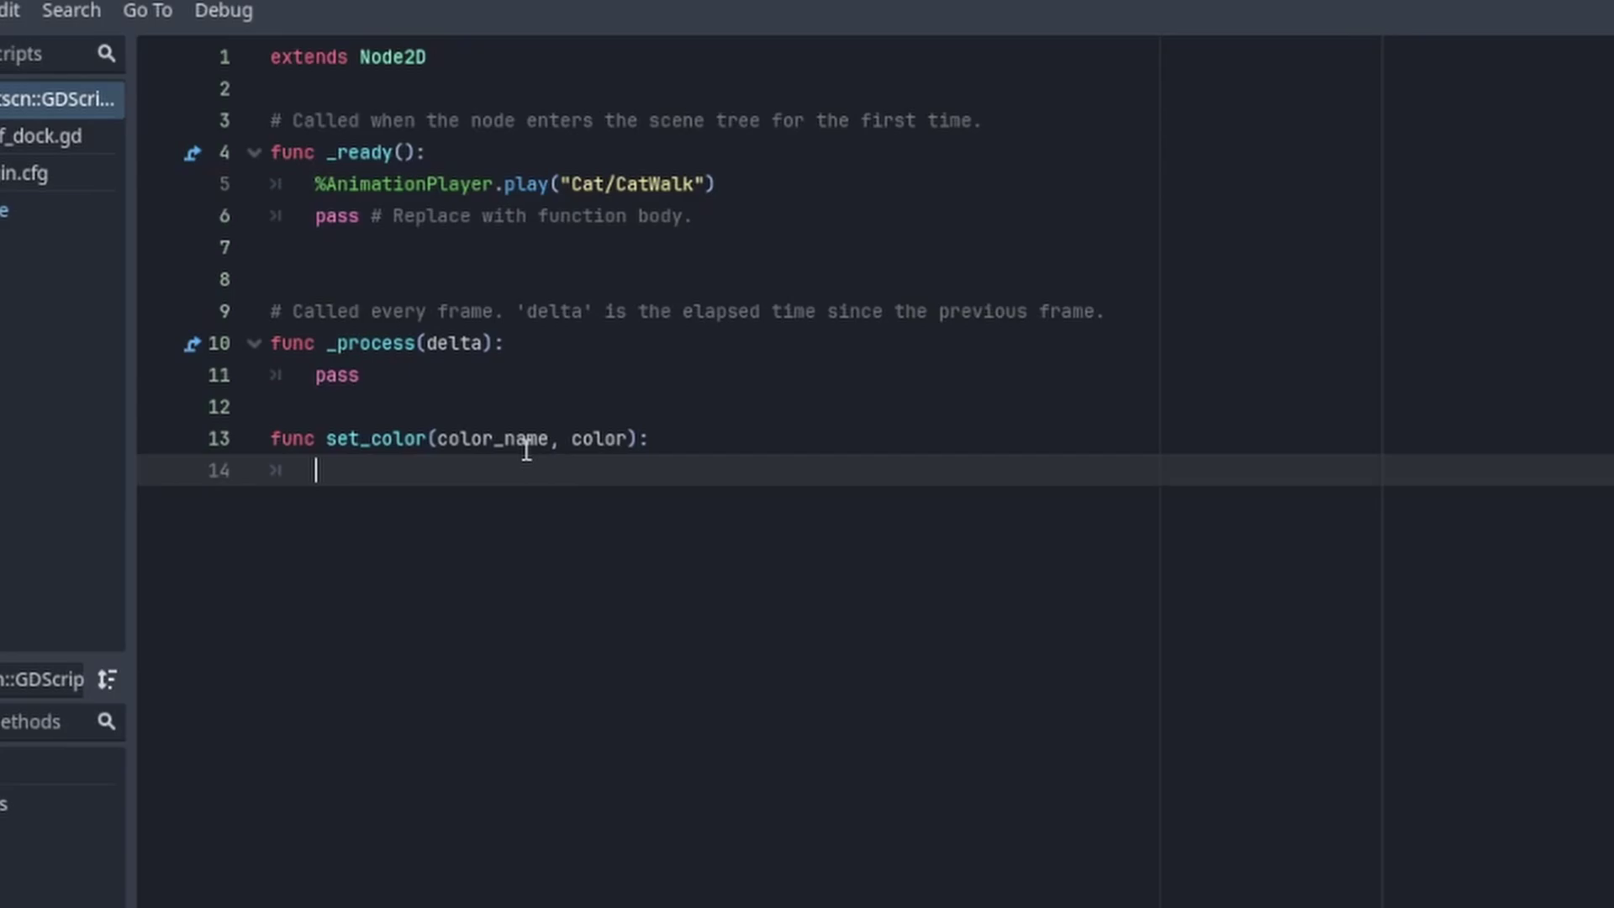
{"action": "type", "text": "match"}
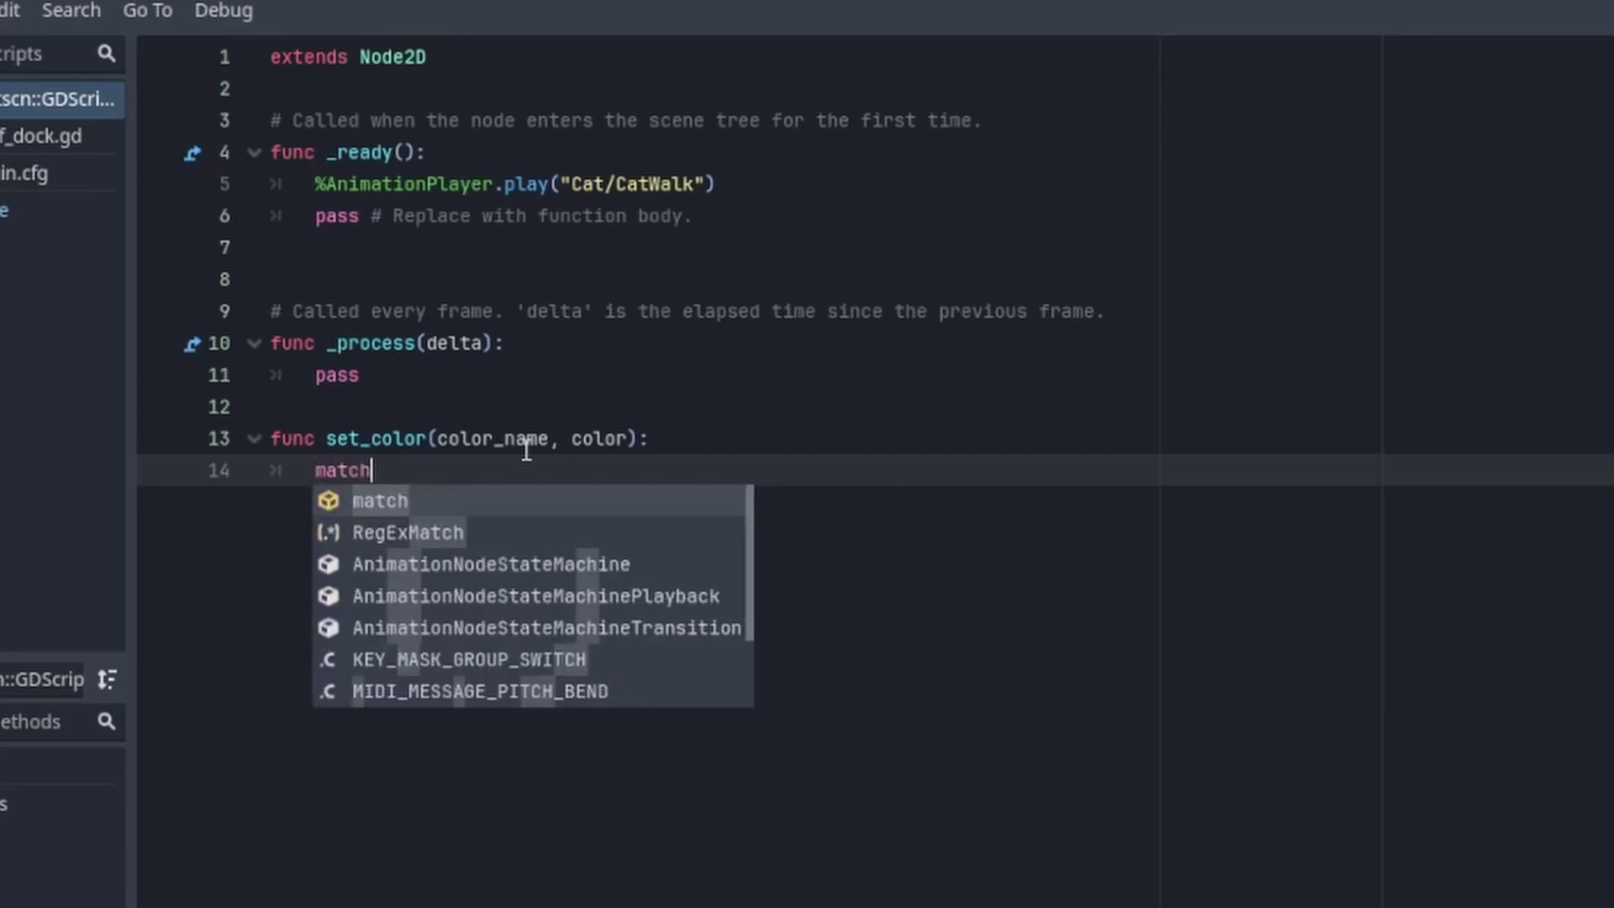
{"action": "type", "text": " colo"}
{"action": "key", "text": "Tab"}
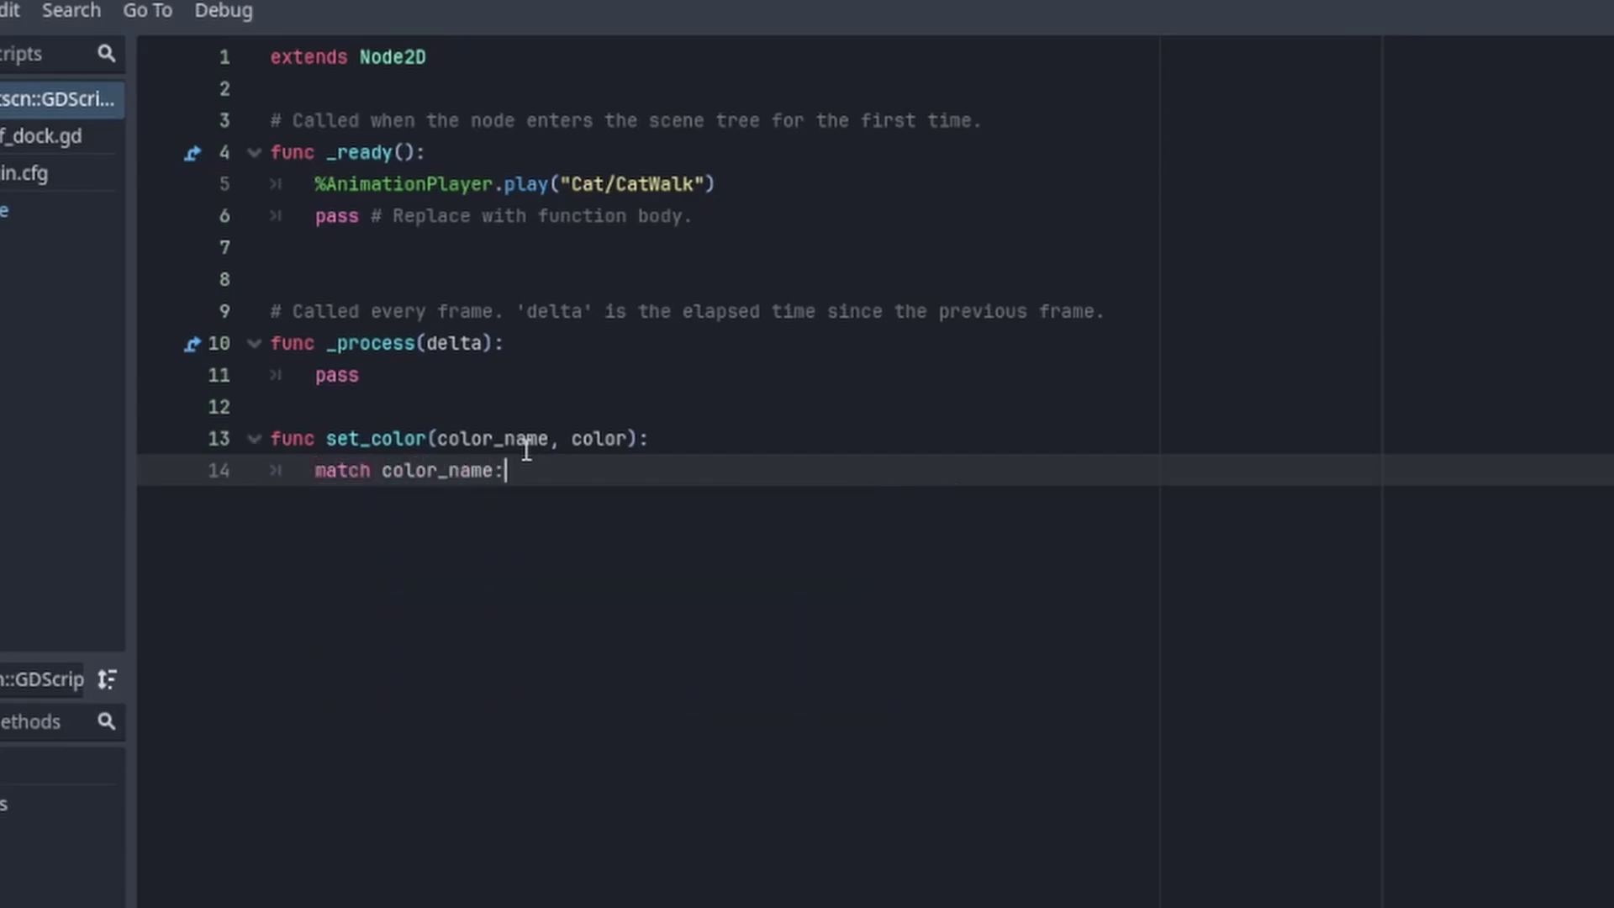
Add a "Primary": case under the match and start its body
{"action": "key", "text": "Return"}
{"action": "type", "text": "\""}
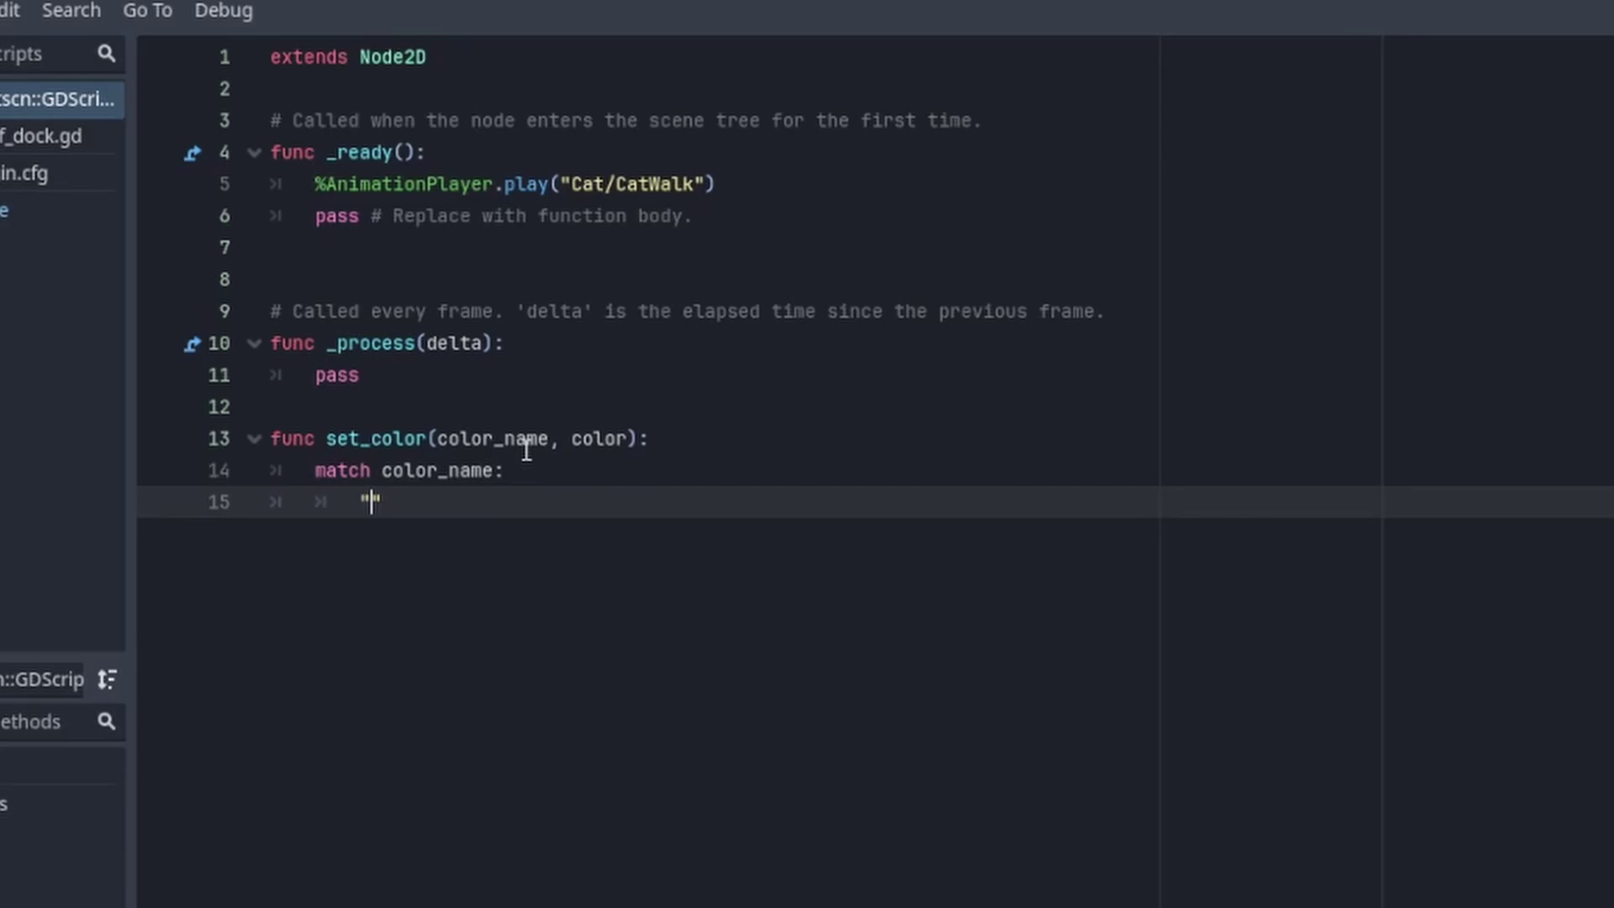
{"action": "type", "text": "Primary"}
{"action": "key", "text": "Right"}
{"action": "key", "text": "Return"}
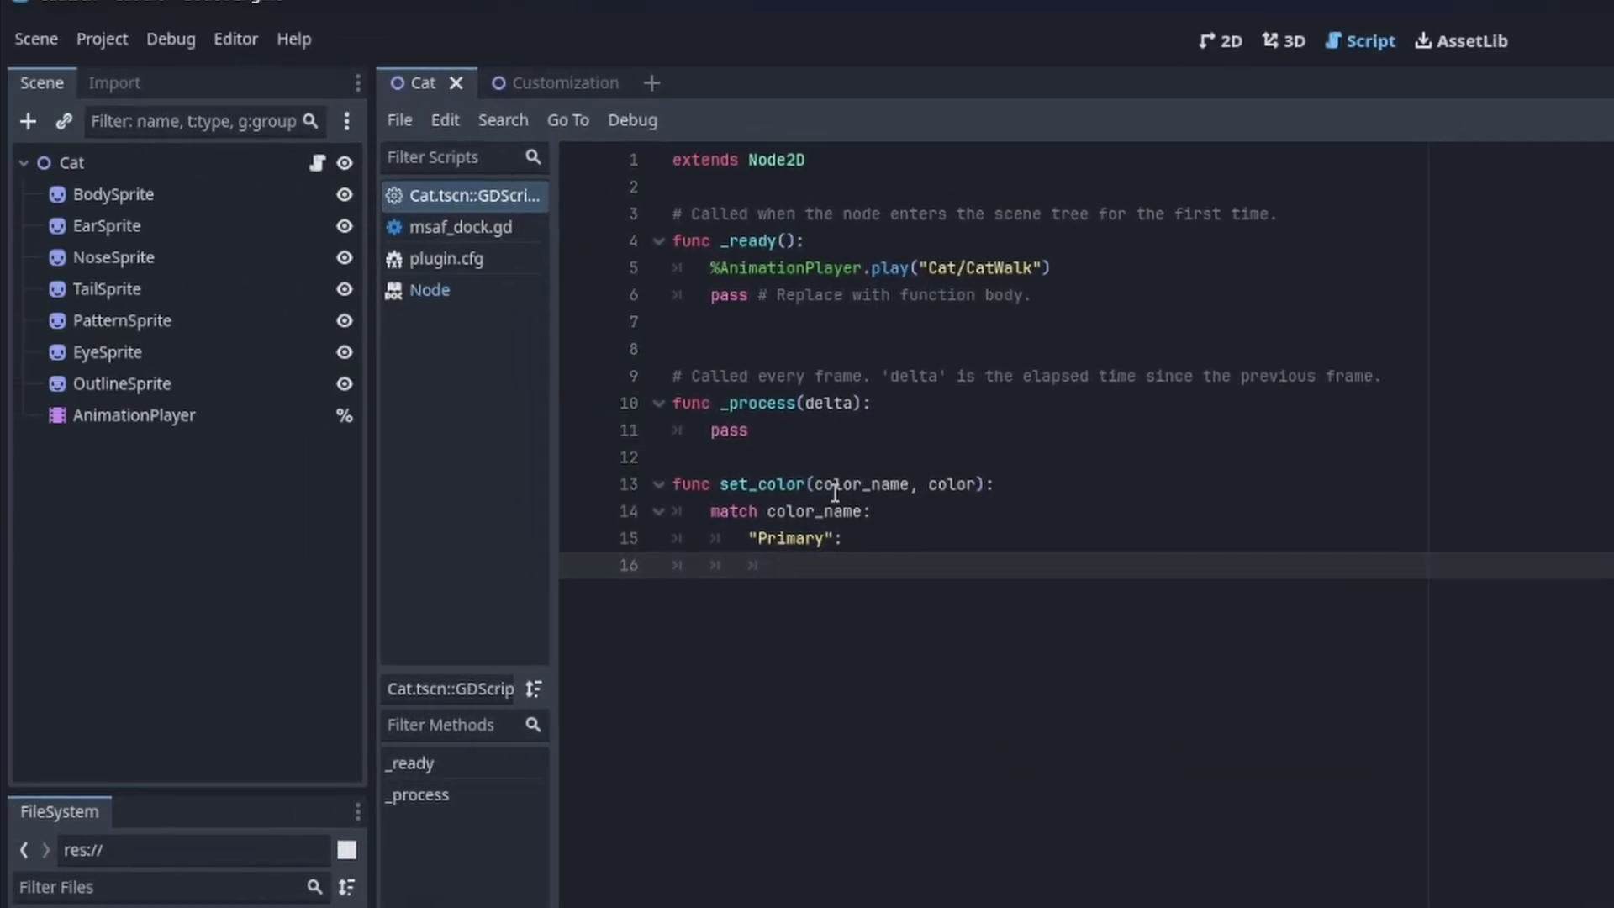
Make BodySprite a unique name and set %BodySprite.self_modulate = color in the Primary case
{"action": "right_click", "coordinate": [135, 193]}
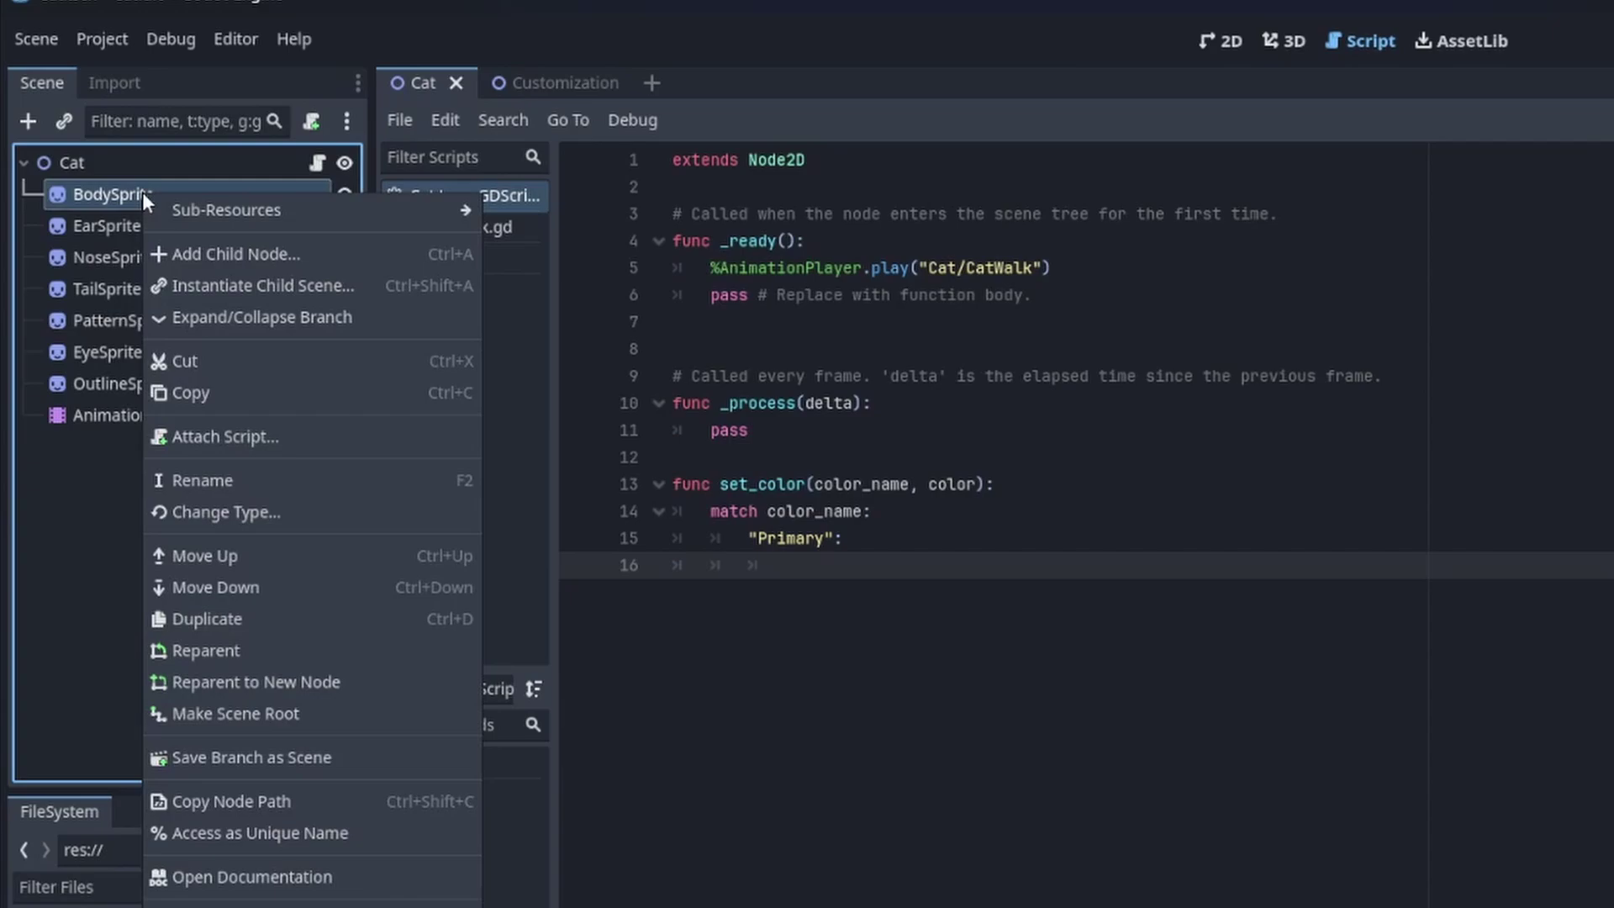
{"action": "left_click", "coordinate": [293, 834]}
{"action": "mouse_move", "coordinate": [162, 200]}
{"action": "left_mouse_down"}
{"action": "mouse_move", "coordinate": [862, 537]}
{"action": "mouse_move", "coordinate": [918, 583]}
{"action": "left_mouse_up"}
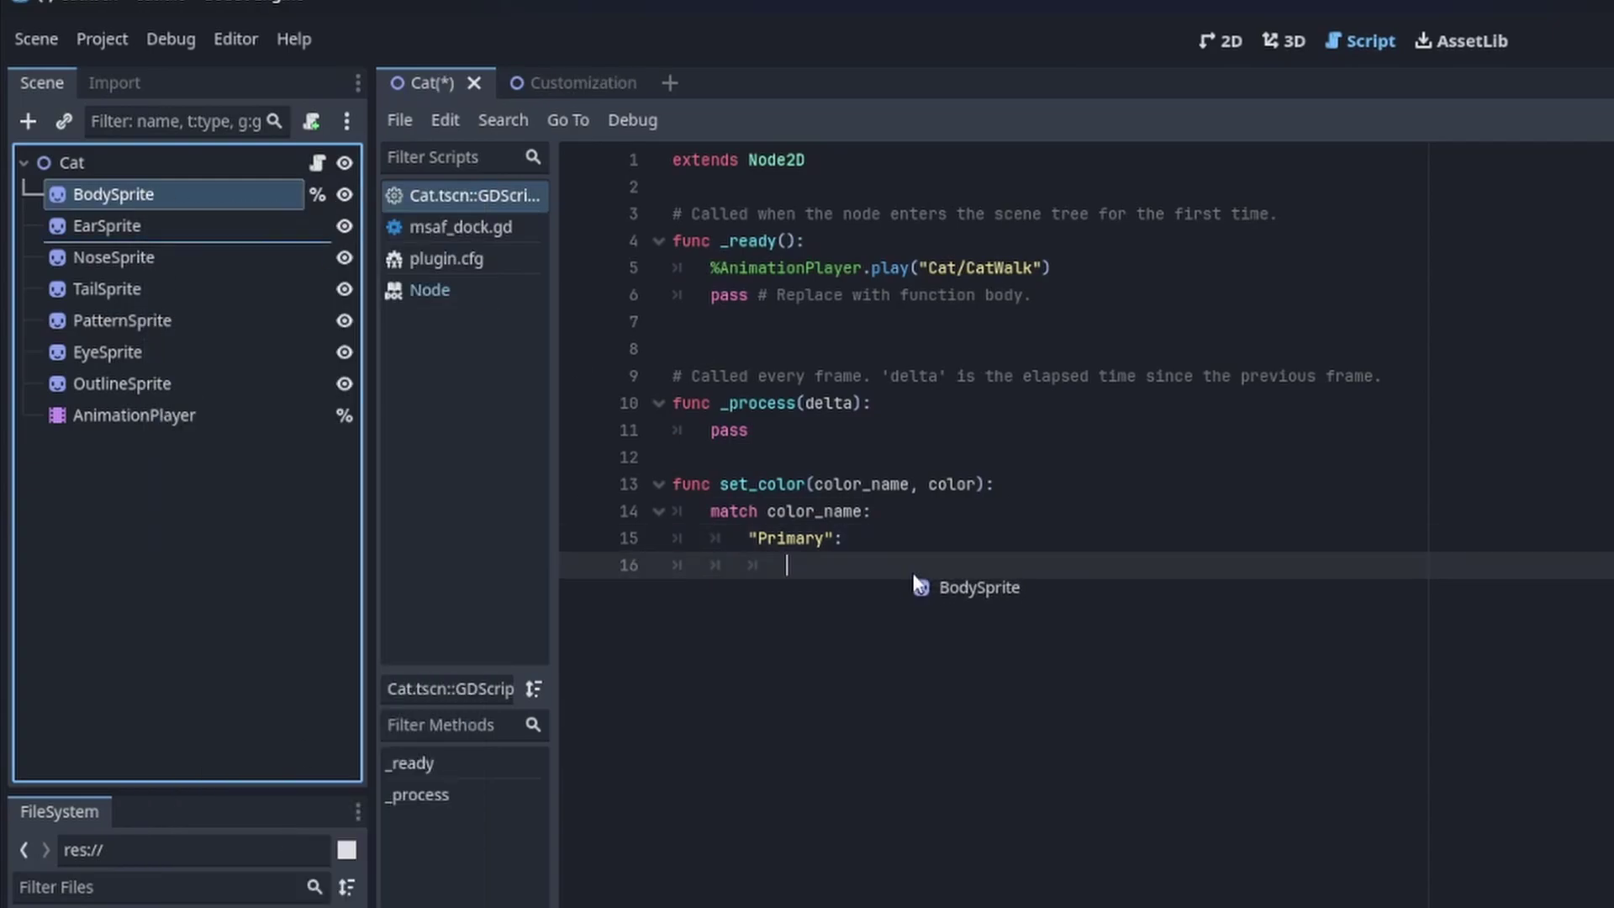
{"action": "type", "text": ".sel"}
{"action": "key", "text": "Tab"}
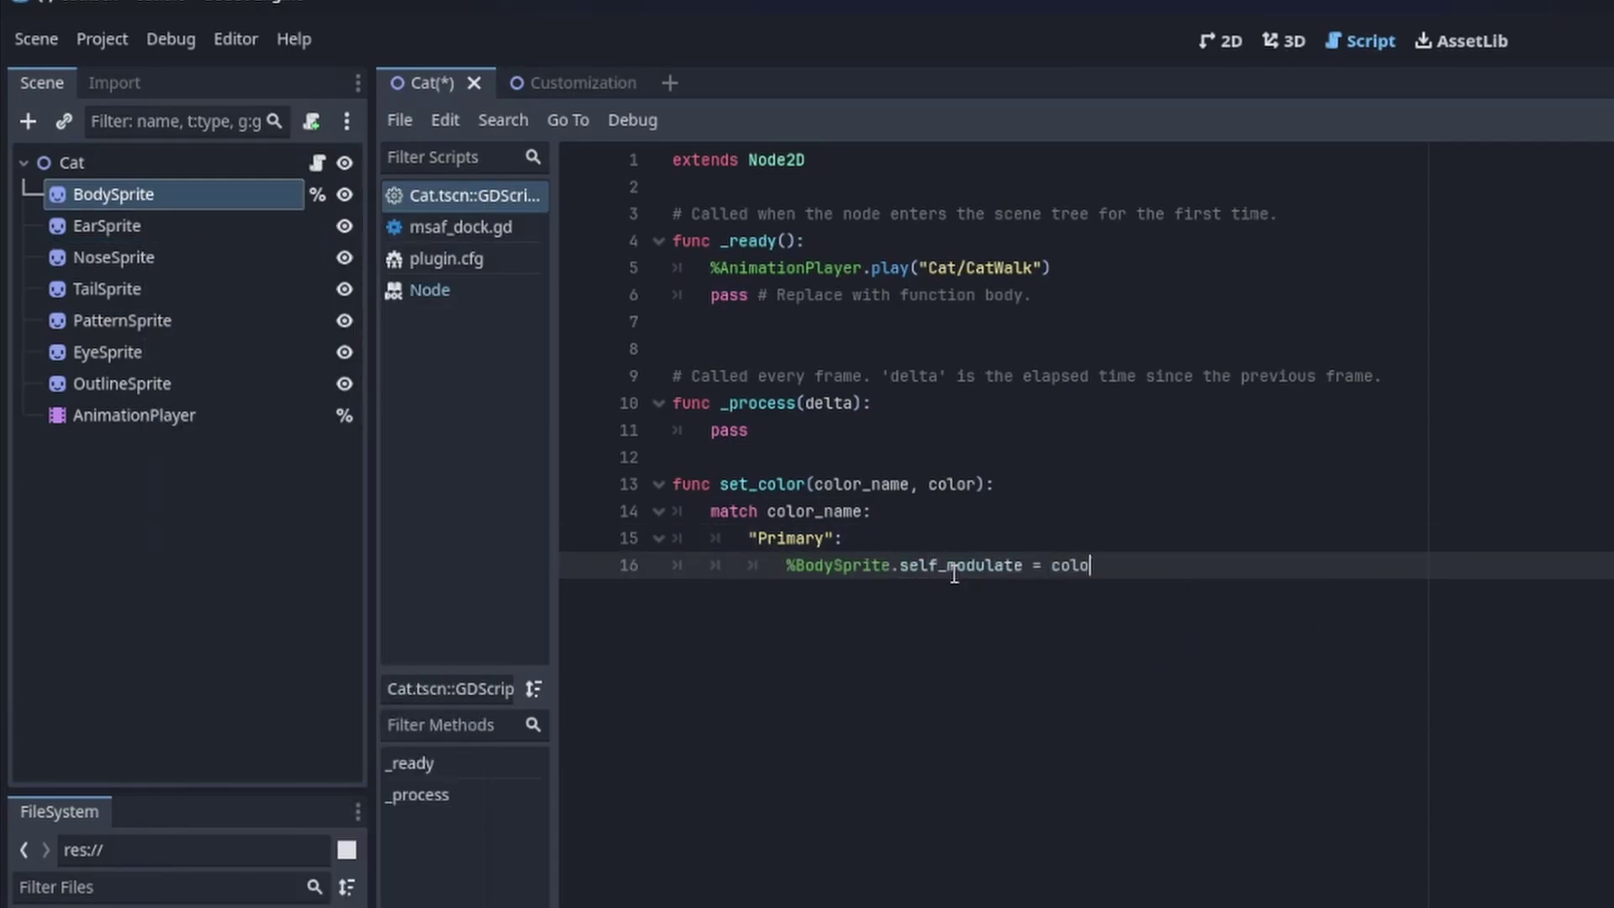
{"action": "type", "text": "r"}
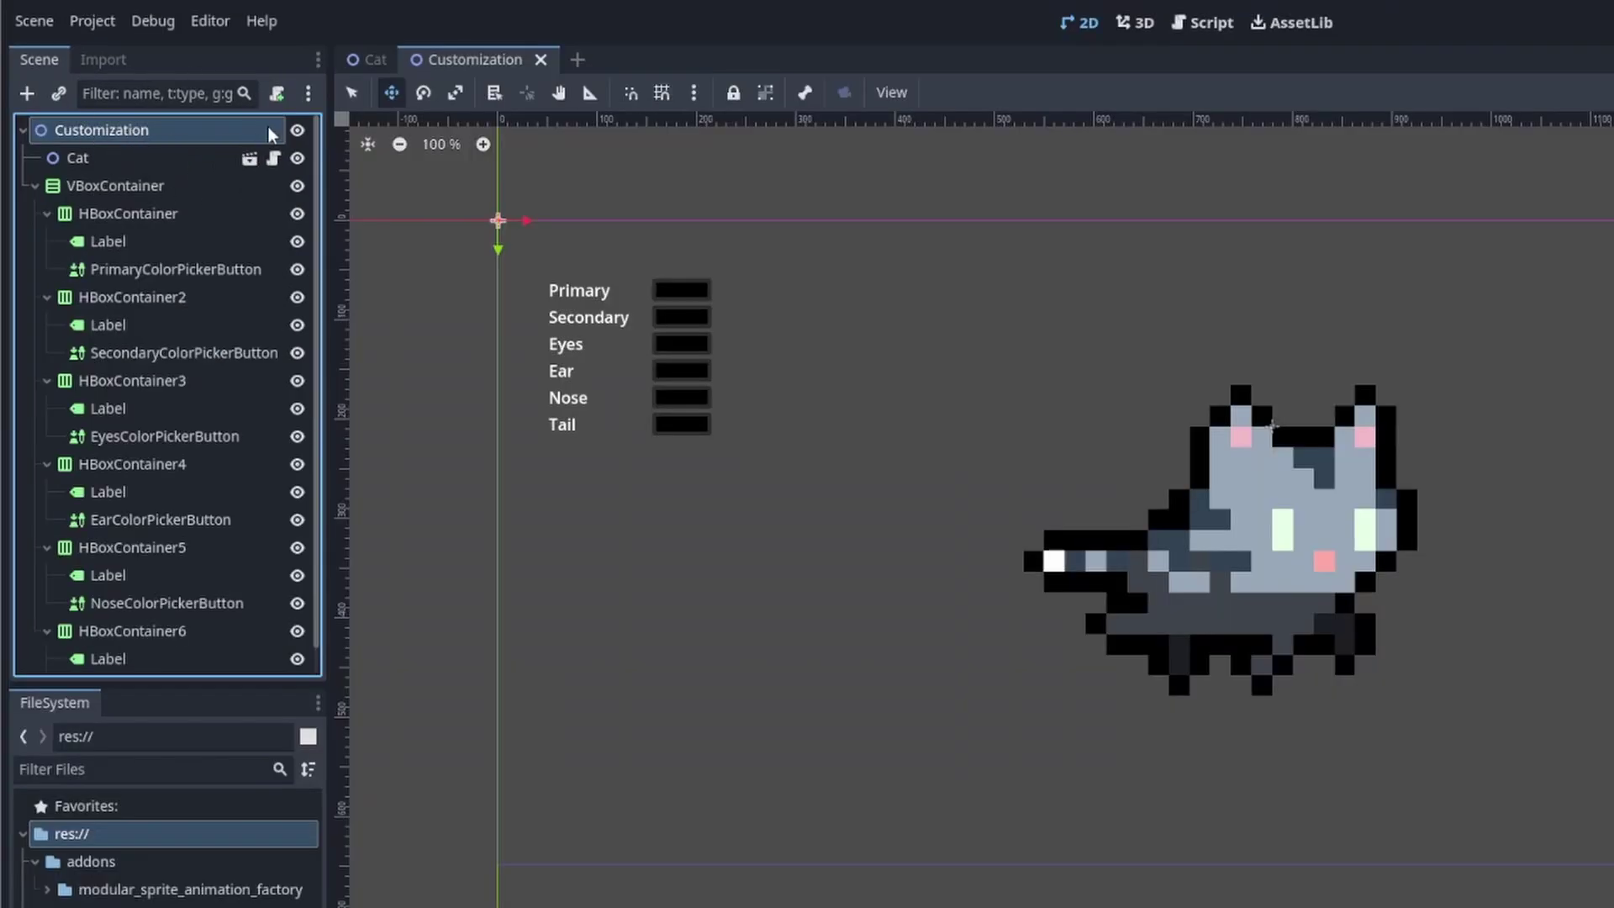
Attach a new Customization.gd script and connect the picker's color_changed signal to it
{"action": "left_click", "coordinate": [276, 93]}
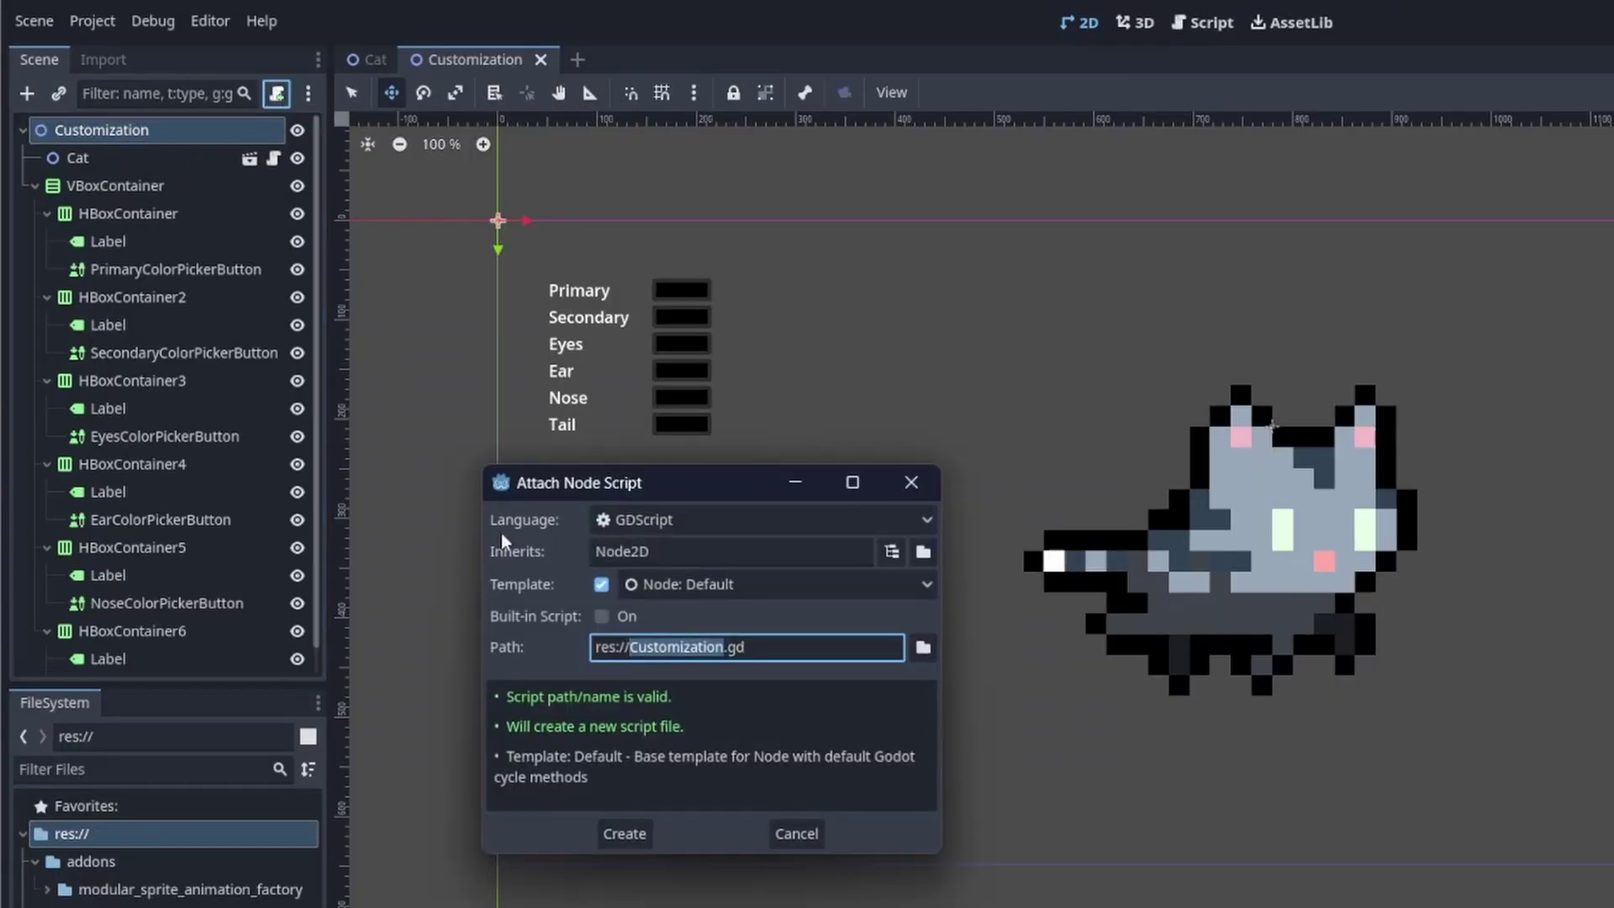
{"action": "left_click", "coordinate": [626, 834]}
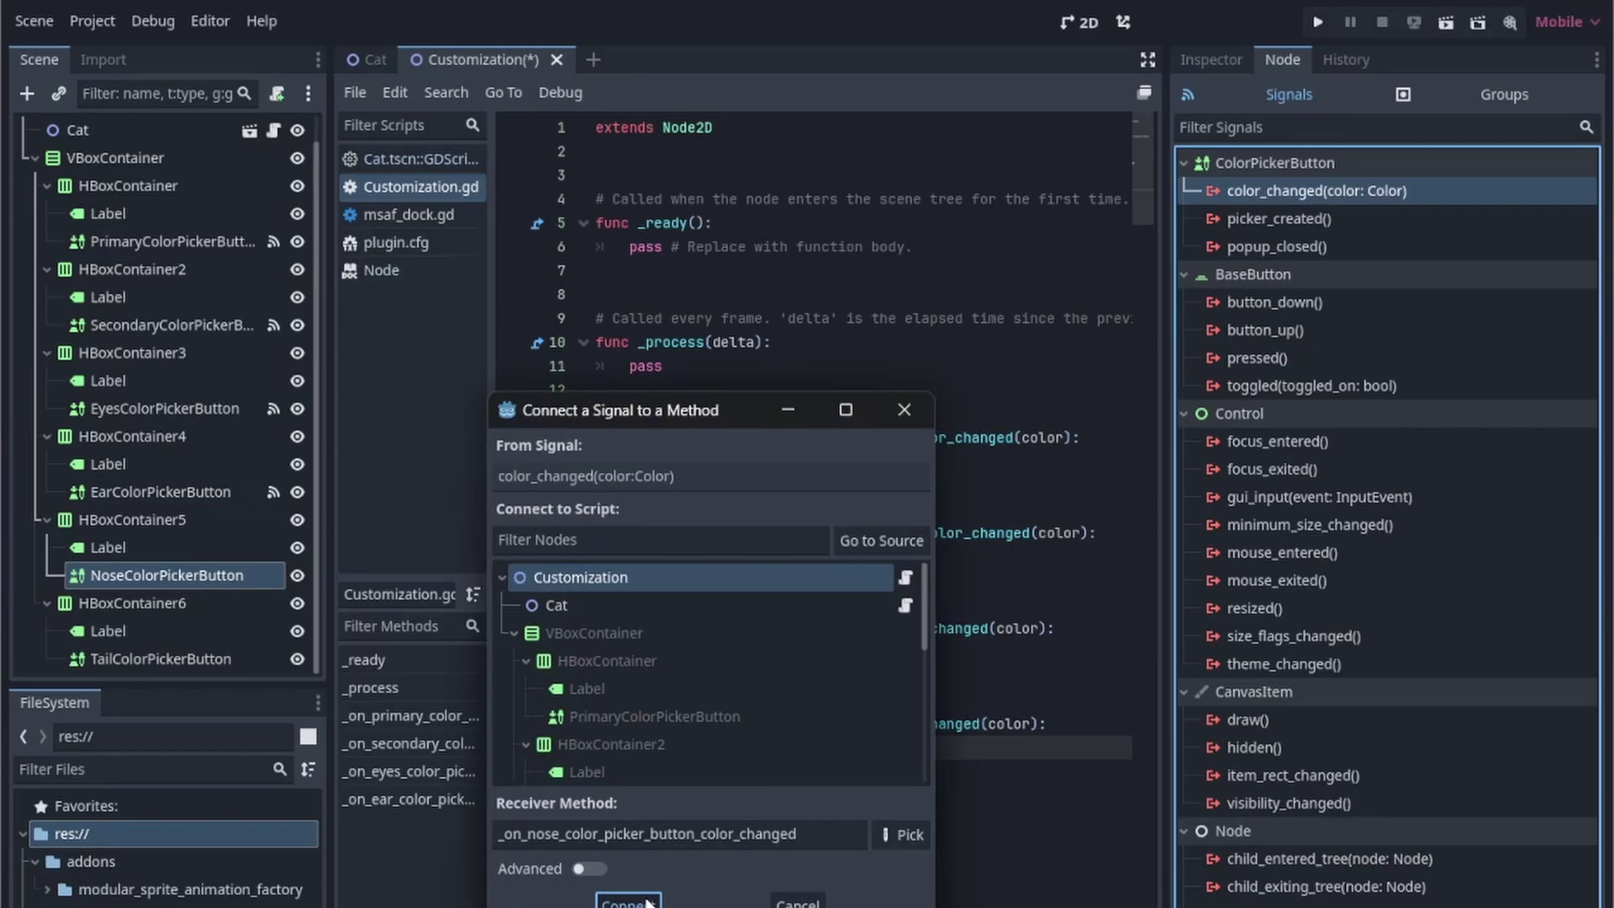
{"action": "left_click", "coordinate": [628, 900]}
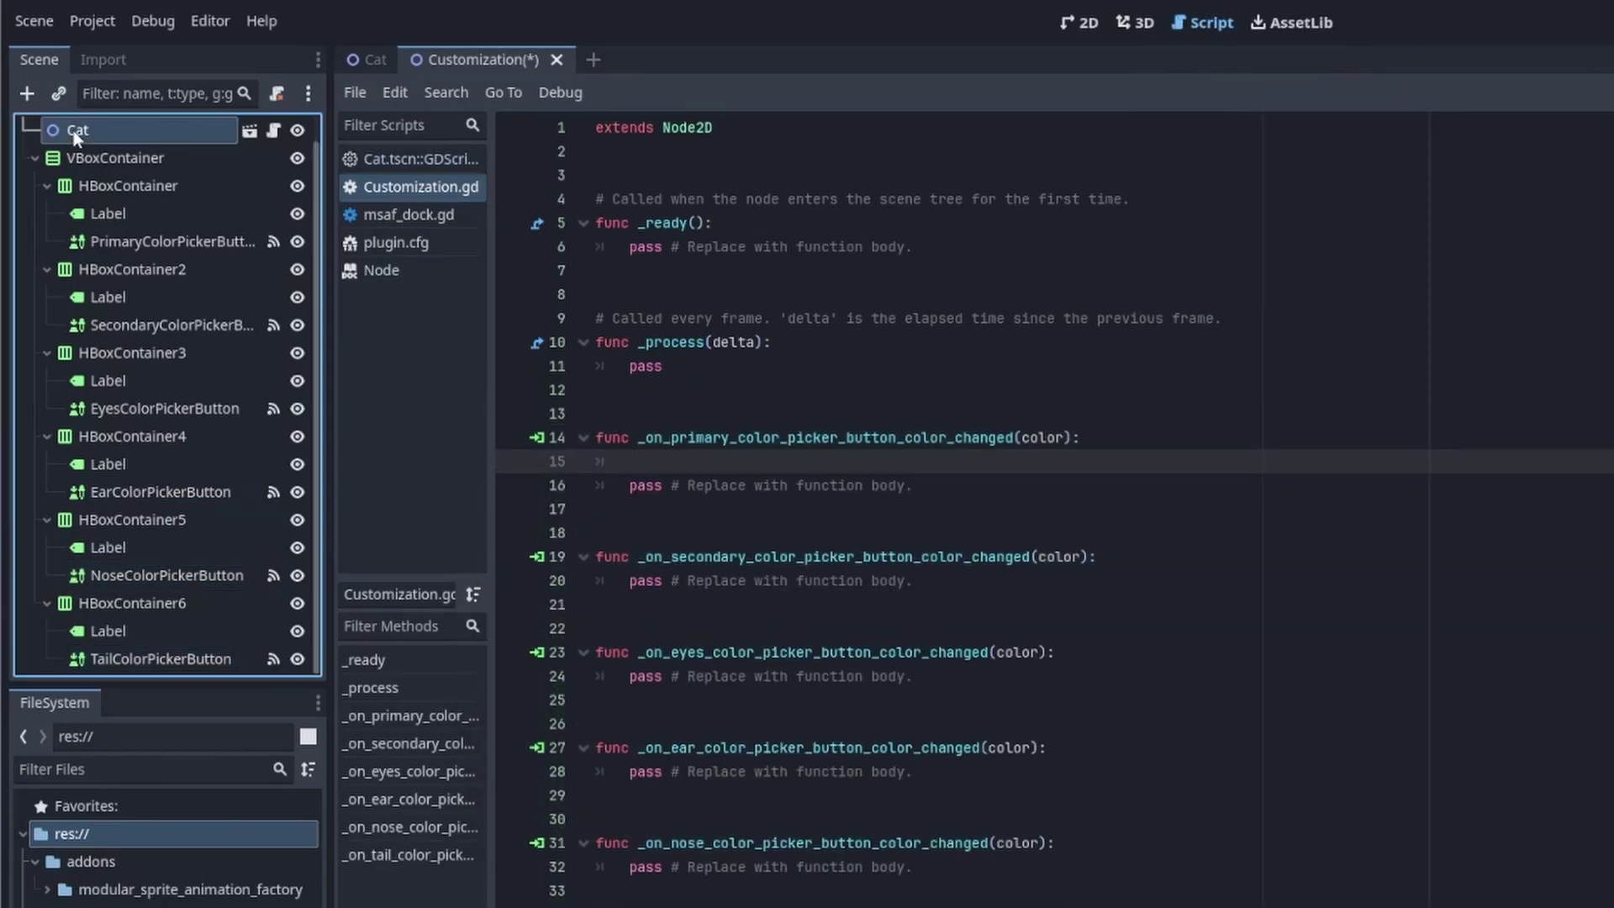
Make Cat a unique name and call %Cat.set_color("Primary", color) in the handler, removing pass
{"action": "right_click", "coordinate": [55, 130]}
{"action": "left_click", "coordinate": [222, 721]}
{"action": "mouse_move", "coordinate": [76, 130]}
{"action": "left_mouse_down"}
{"action": "mouse_move", "coordinate": [238, 174]}
{"action": "mouse_move", "coordinate": [802, 463]}
{"action": "left_mouse_up"}
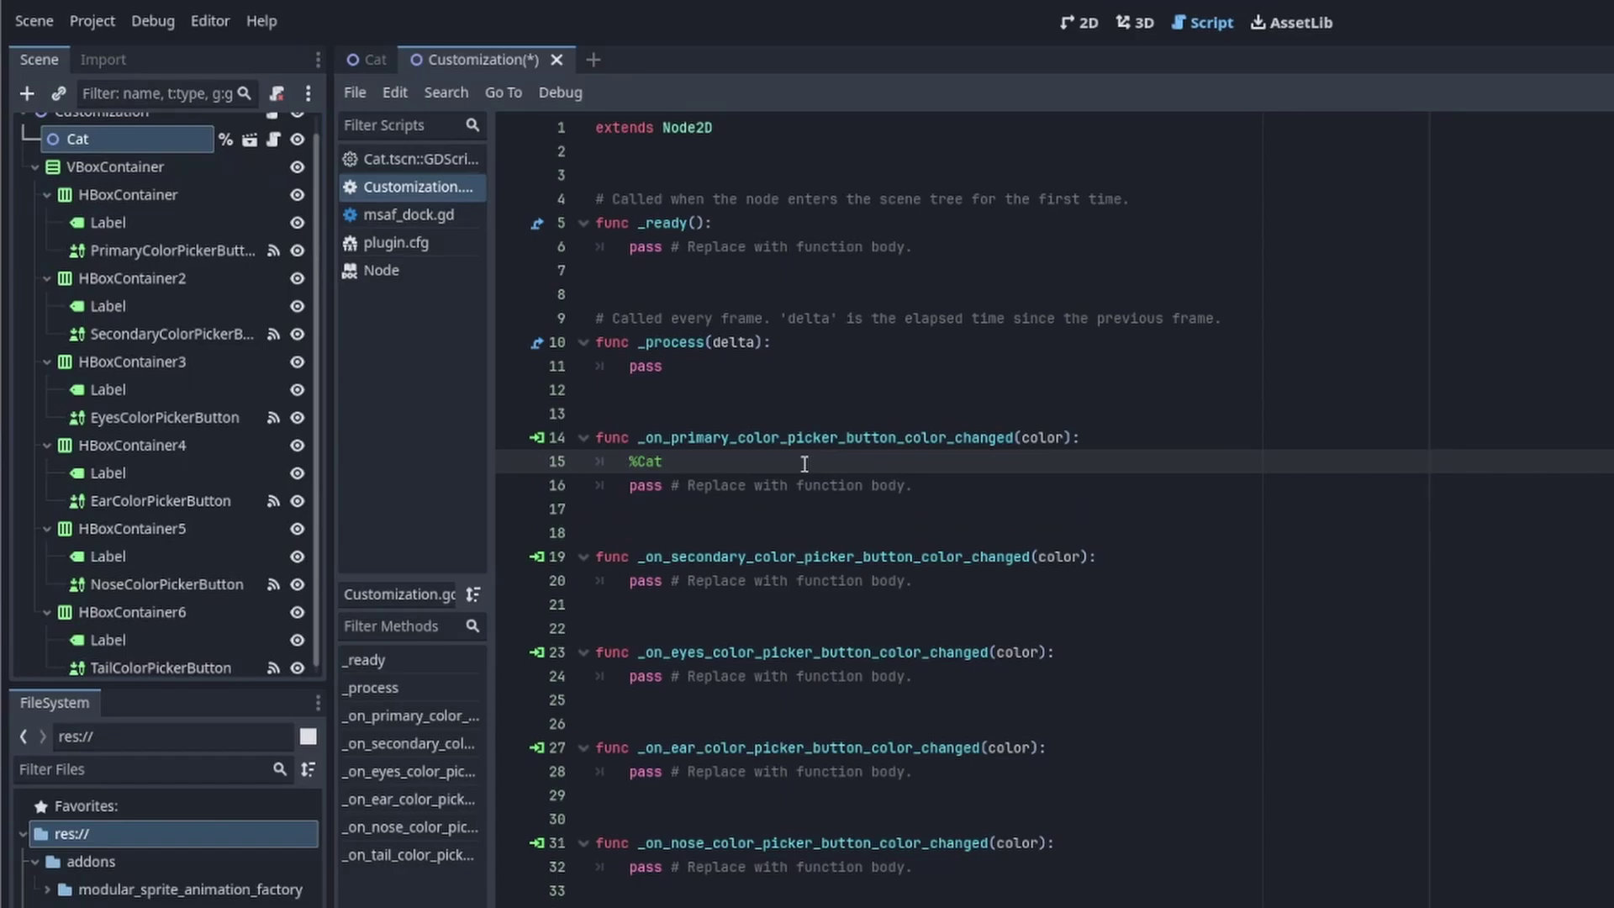
{"action": "type", "text": ".set_color"}
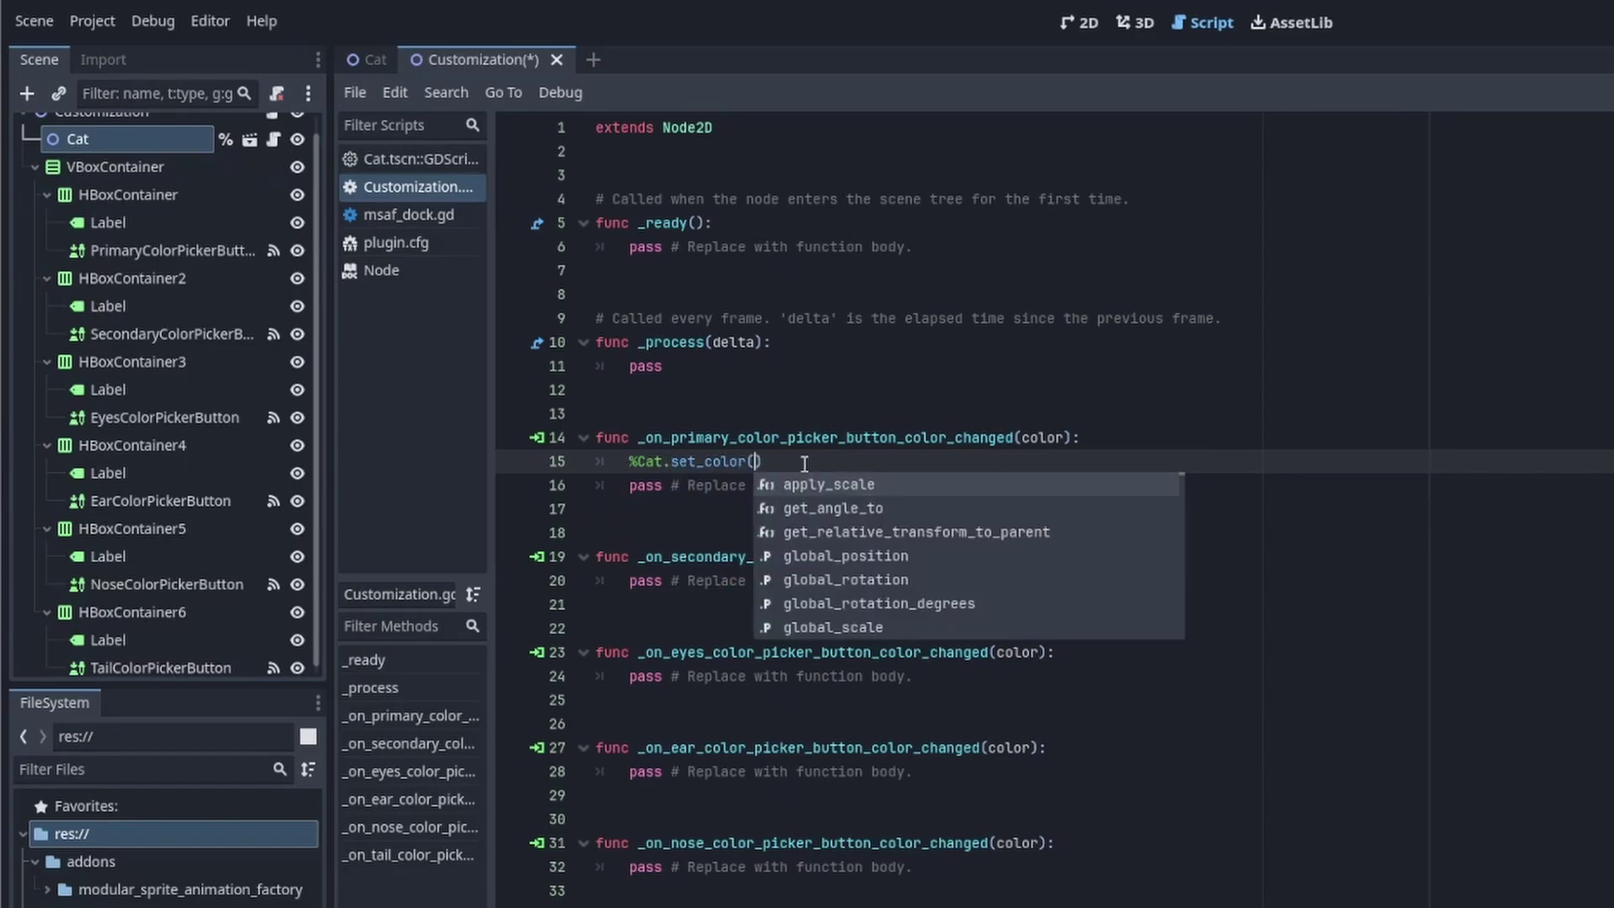
{"action": "type", "text": "(\"Primayr\", color"}
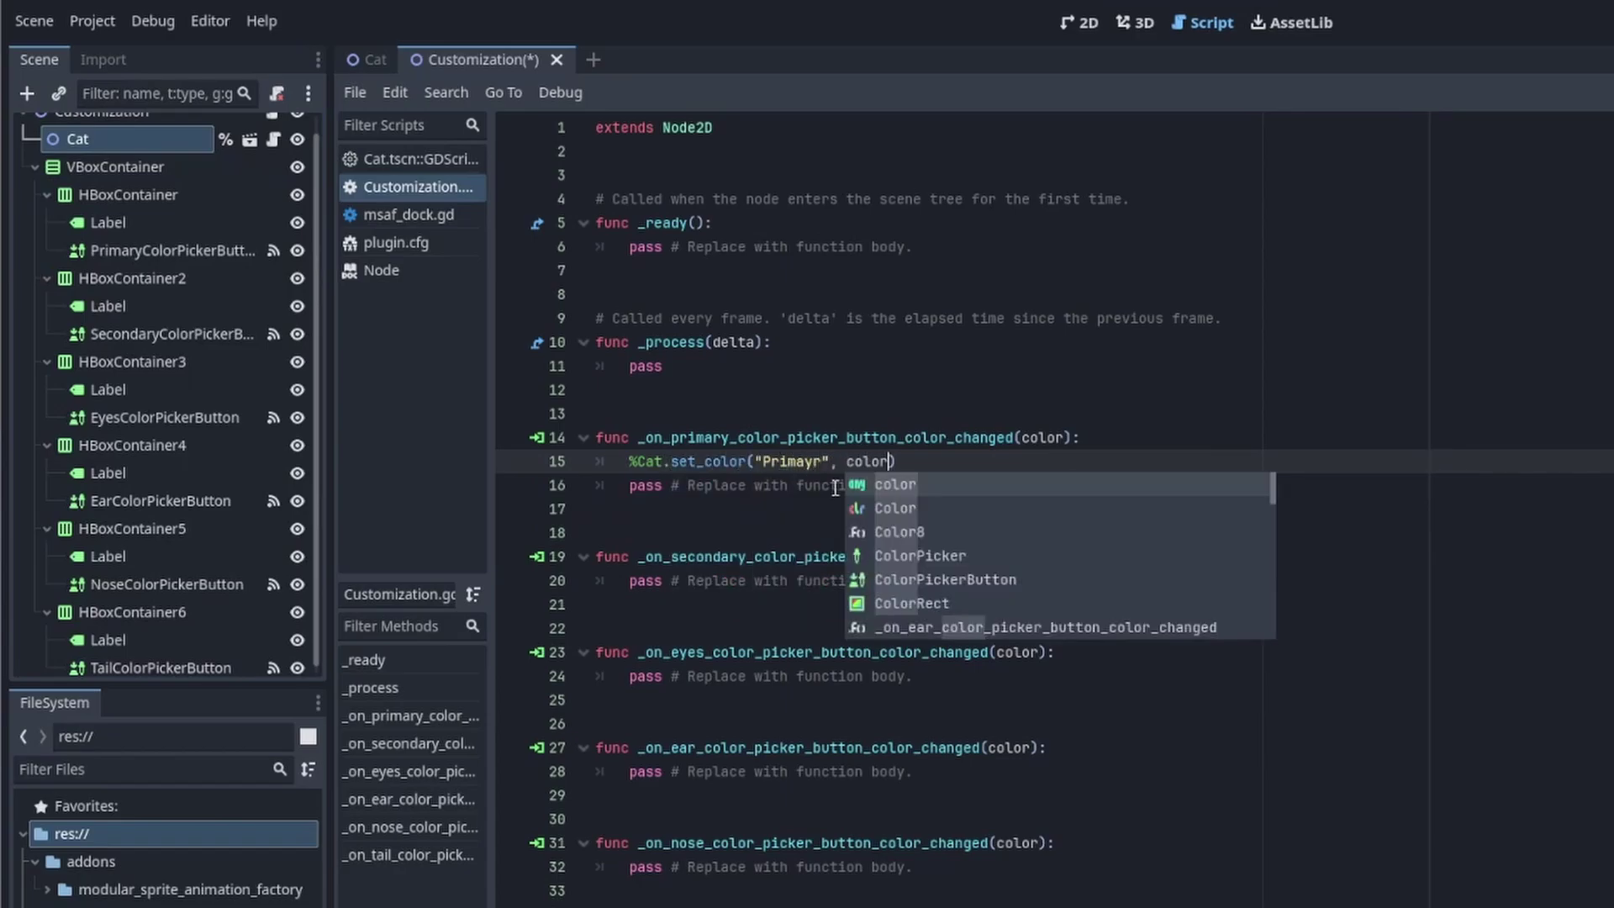
{"action": "key", "text": "Escape"}
{"action": "key", "text": "Down"}
{"action": "key", "text": "ctrl+shift+k"}
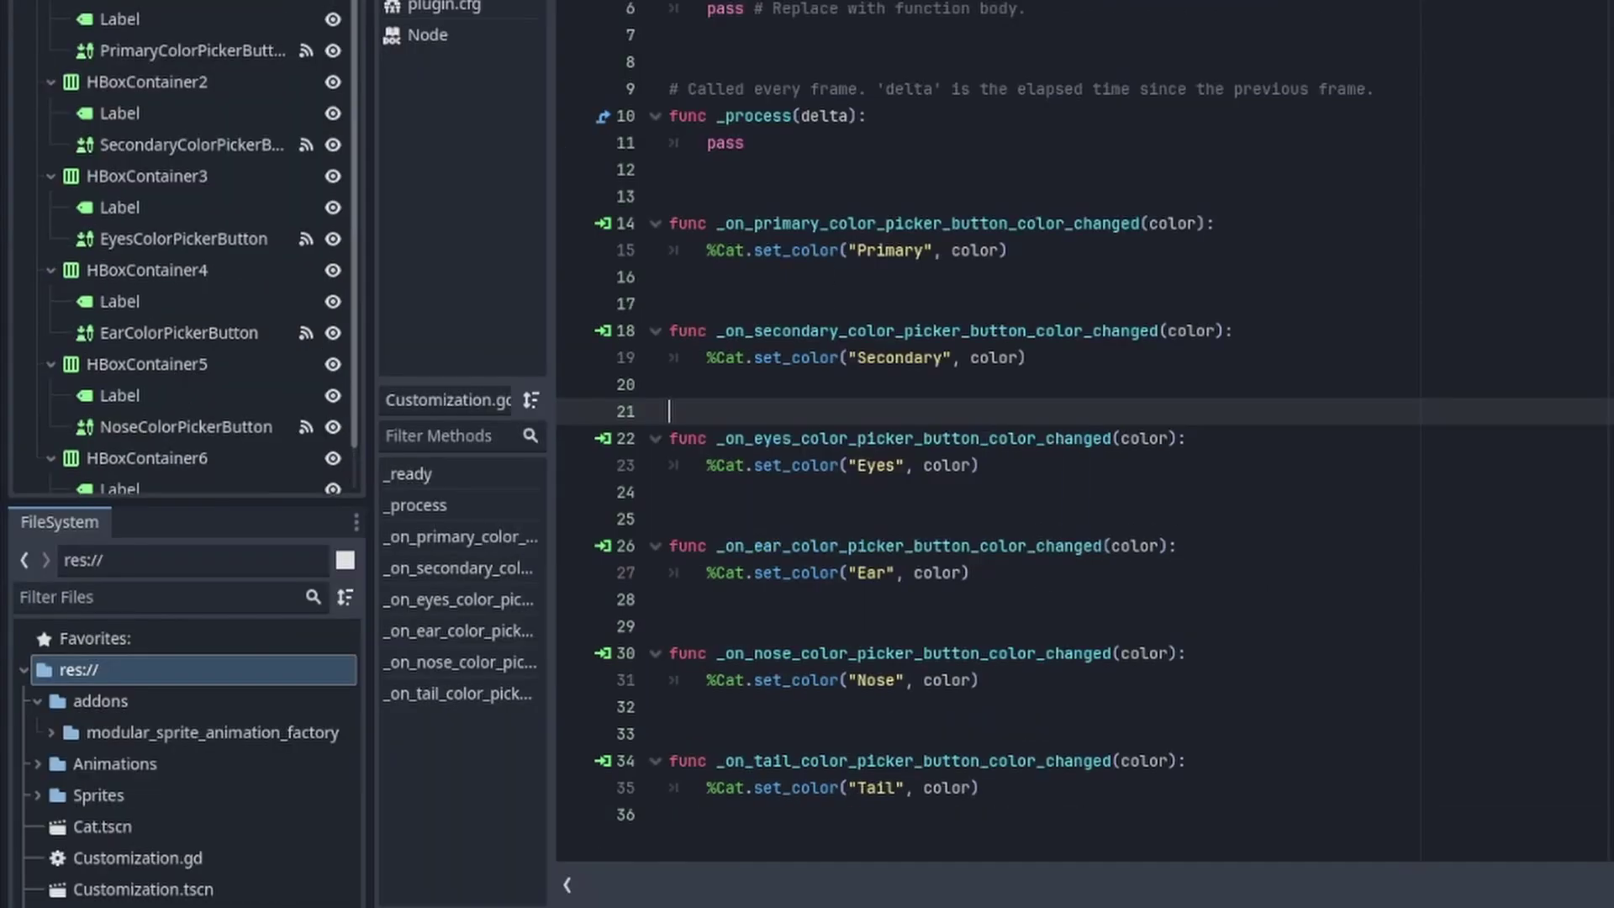
Run the game and set the cat's primary colour red and secondary colour blue
{"action": "key", "text": "F5"}
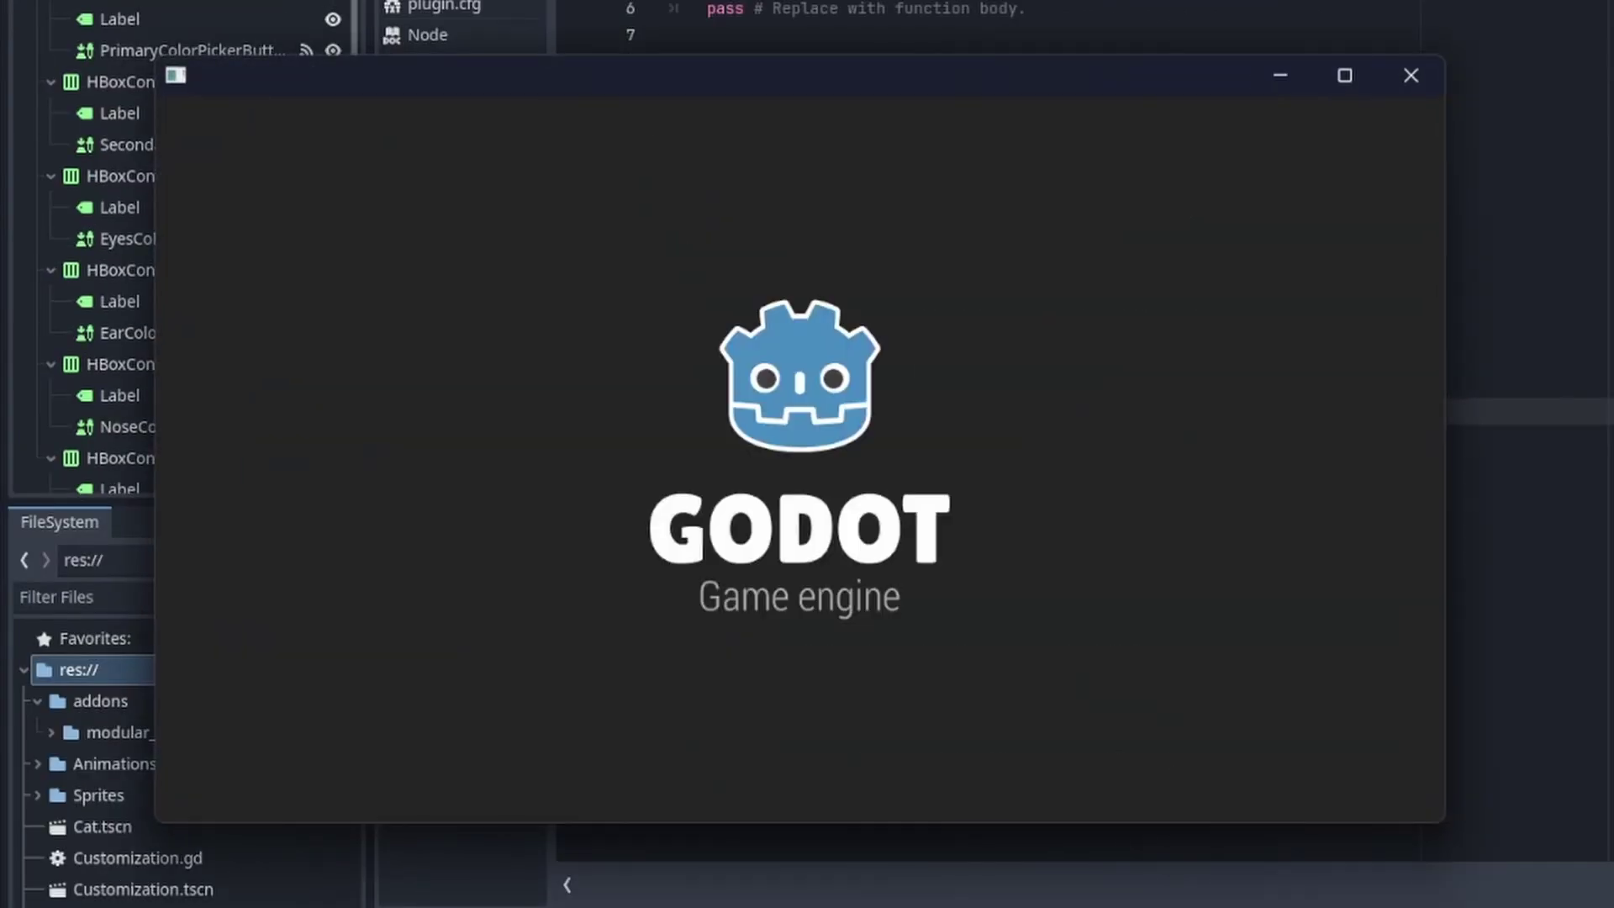
{"action": "left_click", "coordinate": [354, 174]}
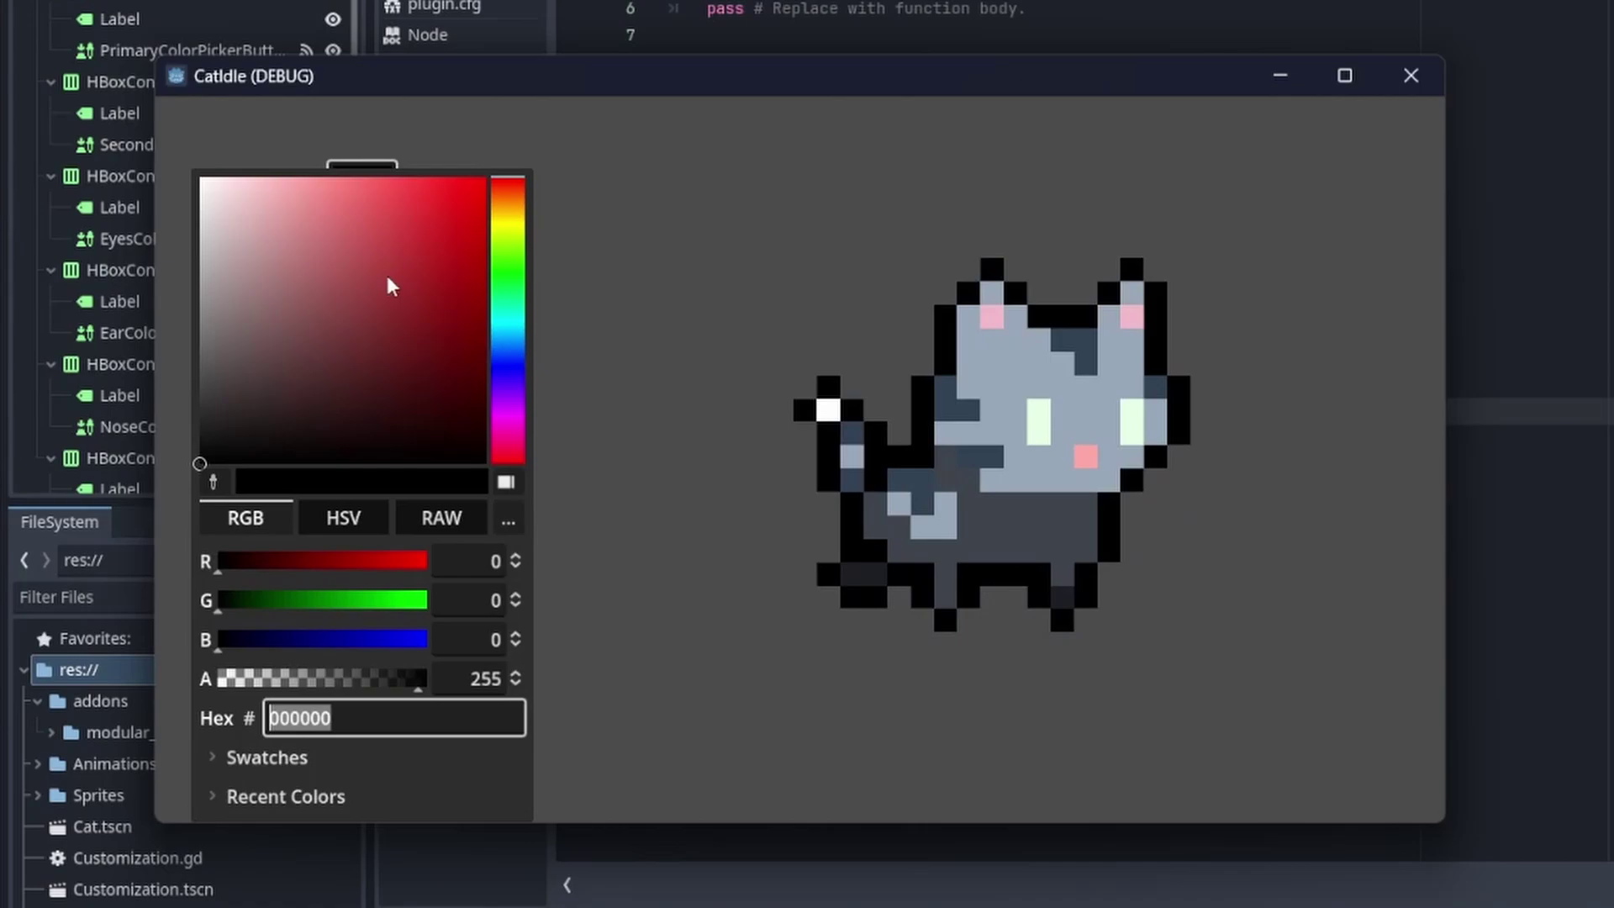
{"action": "left_click", "coordinate": [483, 183]}
{"action": "left_click", "coordinate": [600, 244]}
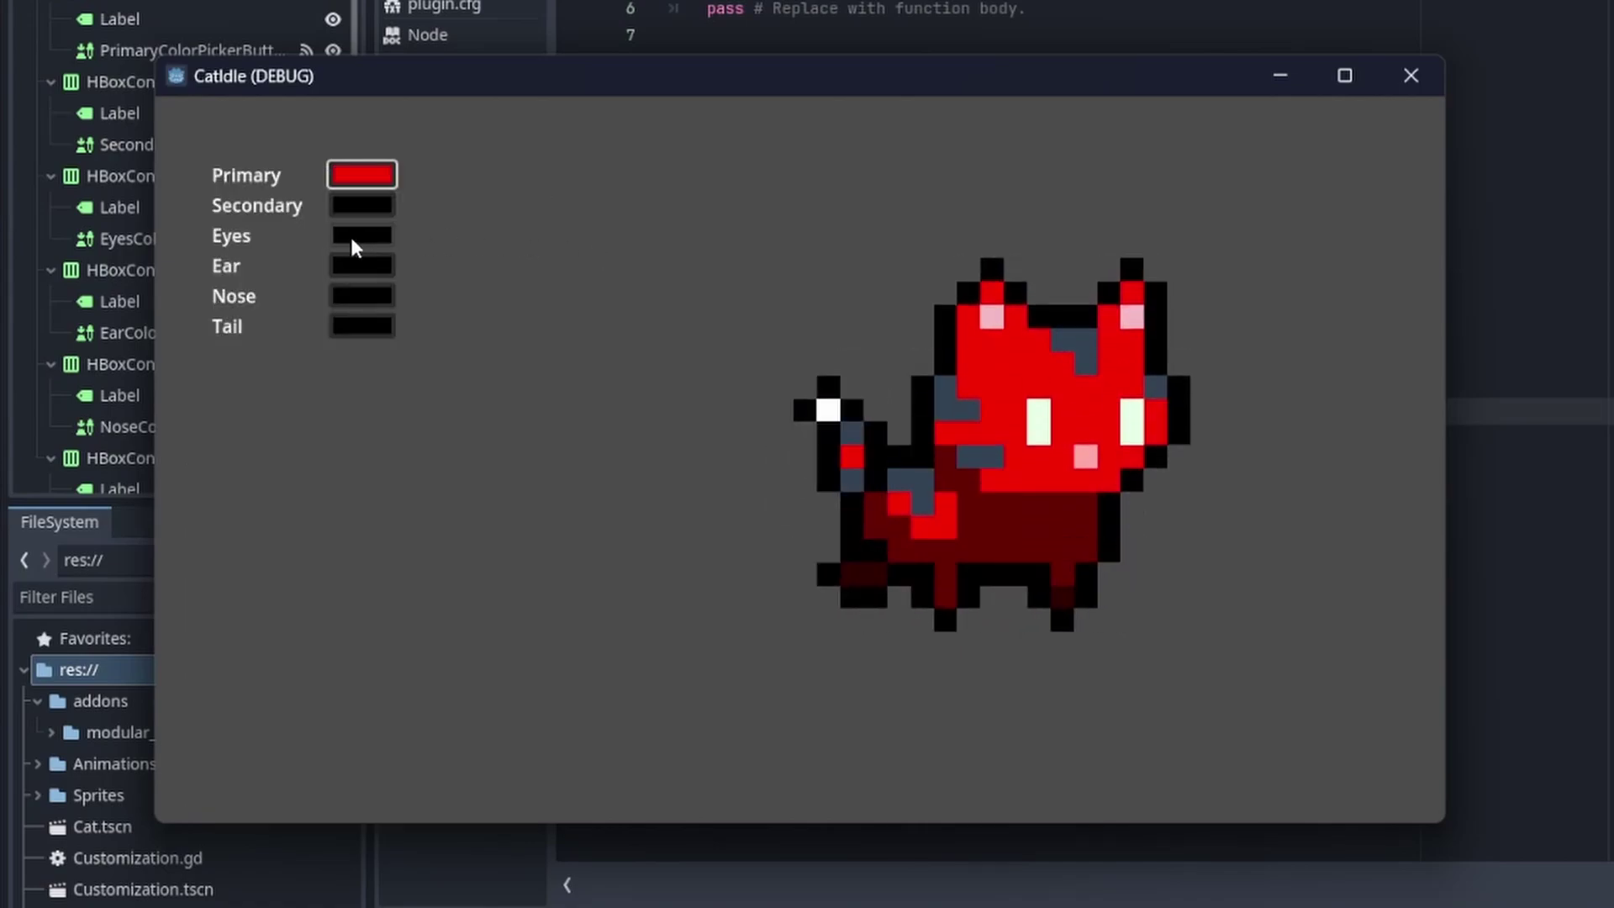
{"action": "left_click", "coordinate": [362, 205]}
{"action": "left_click", "coordinate": [505, 366]}
{"action": "left_click", "coordinate": [401, 177]}
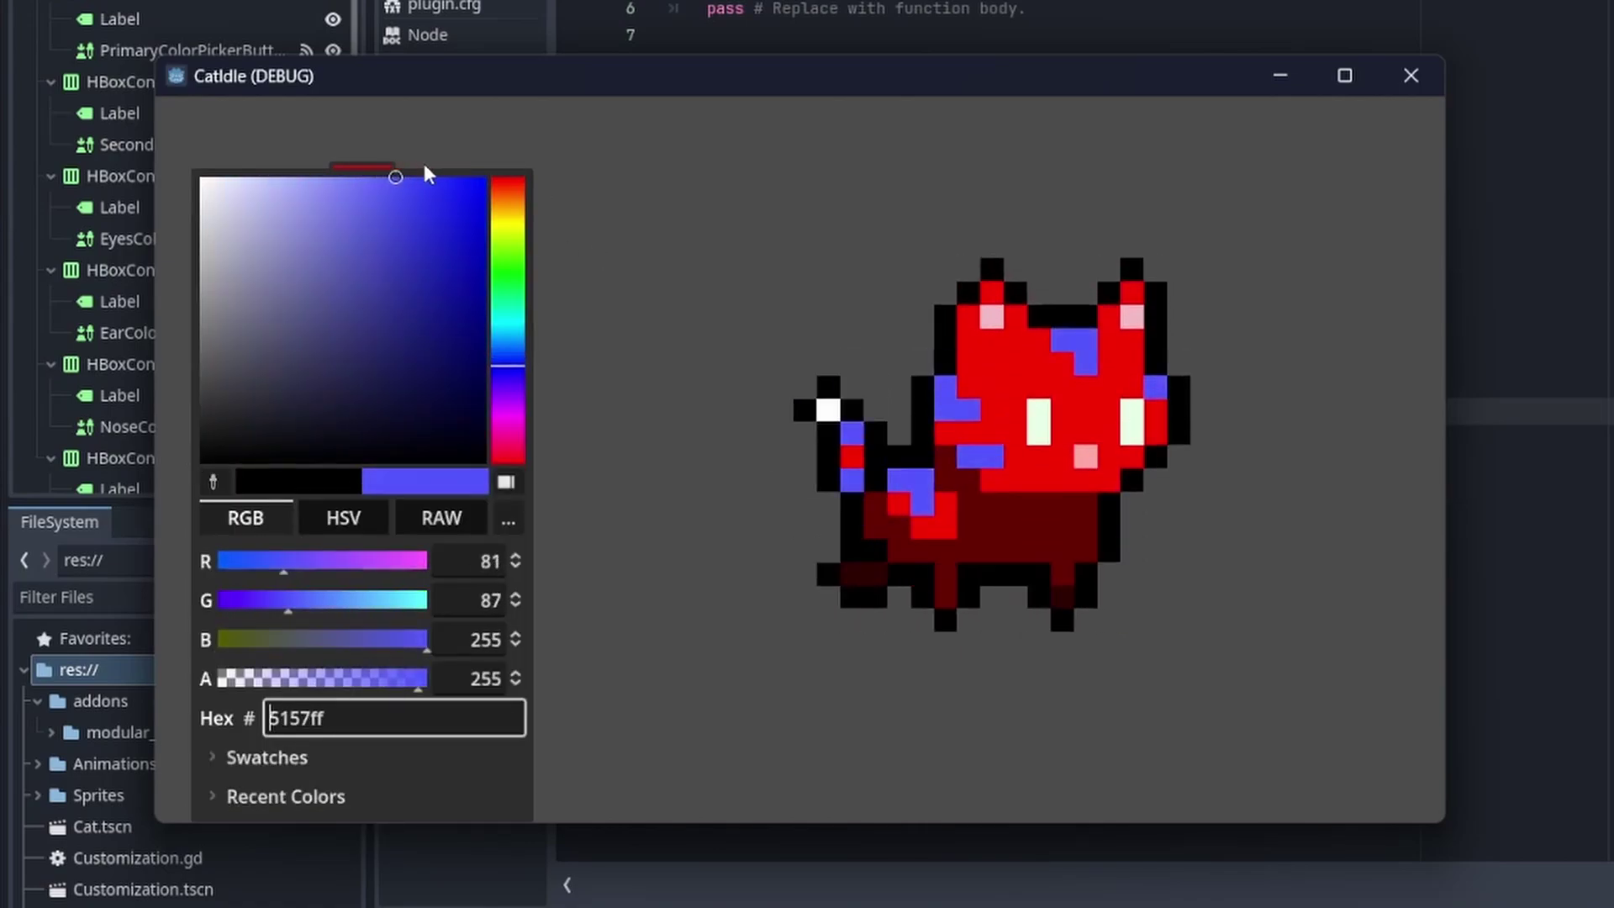
{"action": "left_click", "coordinate": [757, 316]}
Try several eye colours, settle on bright green, then close the running game
{"action": "left_click", "coordinate": [362, 239]}
{"action": "left_click", "coordinate": [383, 351]}
{"action": "left_click", "coordinate": [302, 194]}
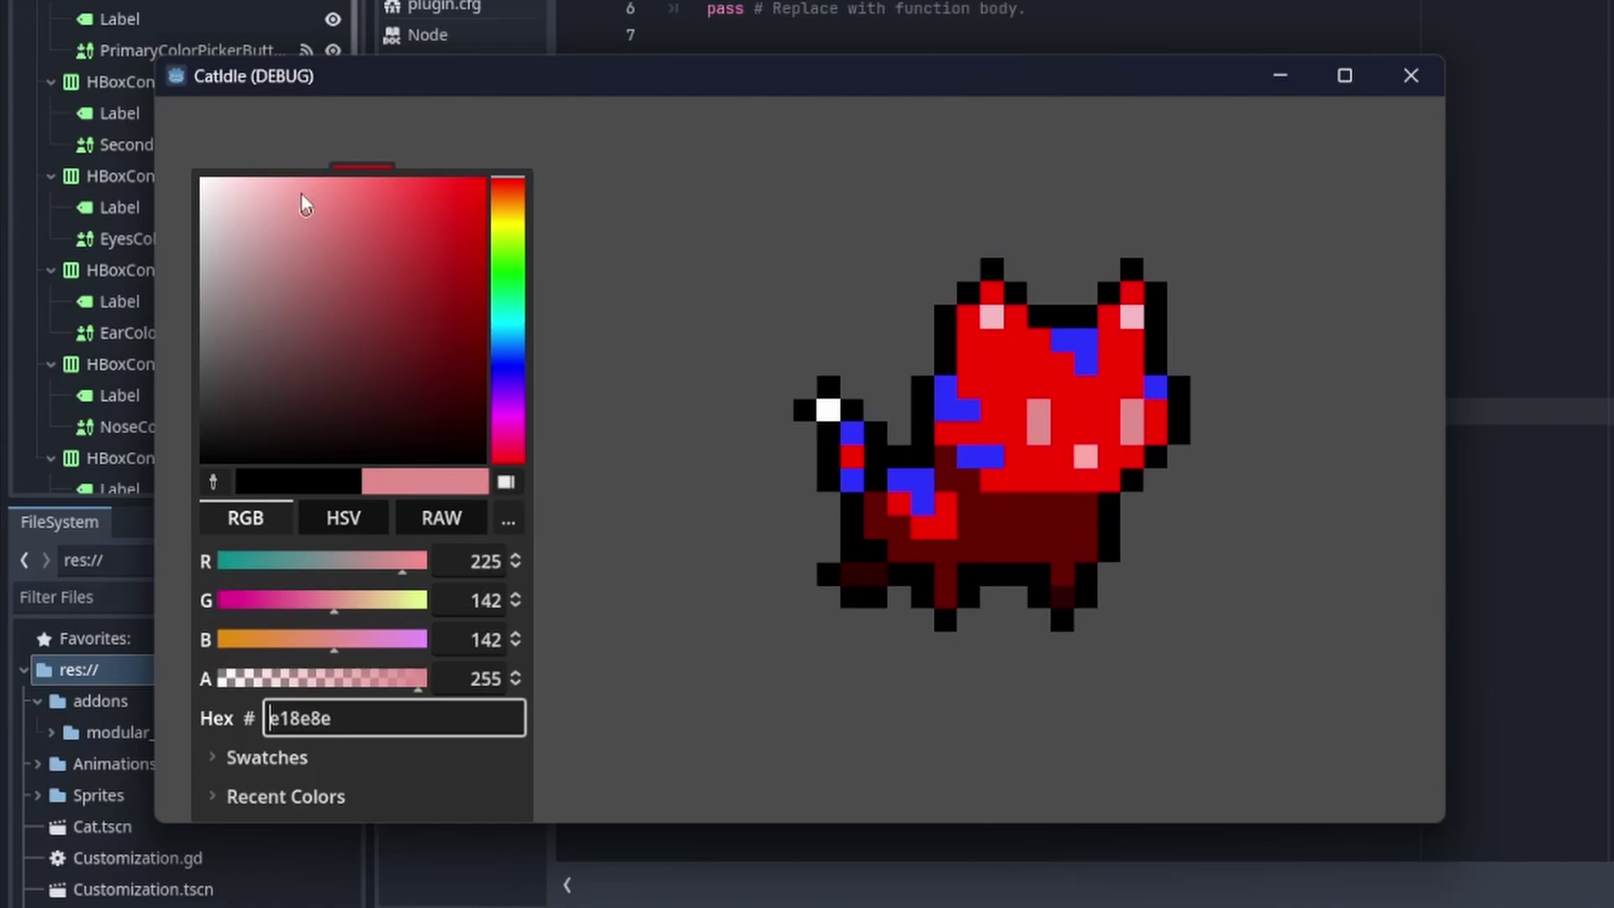
{"action": "left_click", "coordinate": [354, 373]}
{"action": "left_click", "coordinate": [506, 290]}
{"action": "left_click", "coordinate": [506, 373]}
{"action": "left_click", "coordinate": [506, 284]}
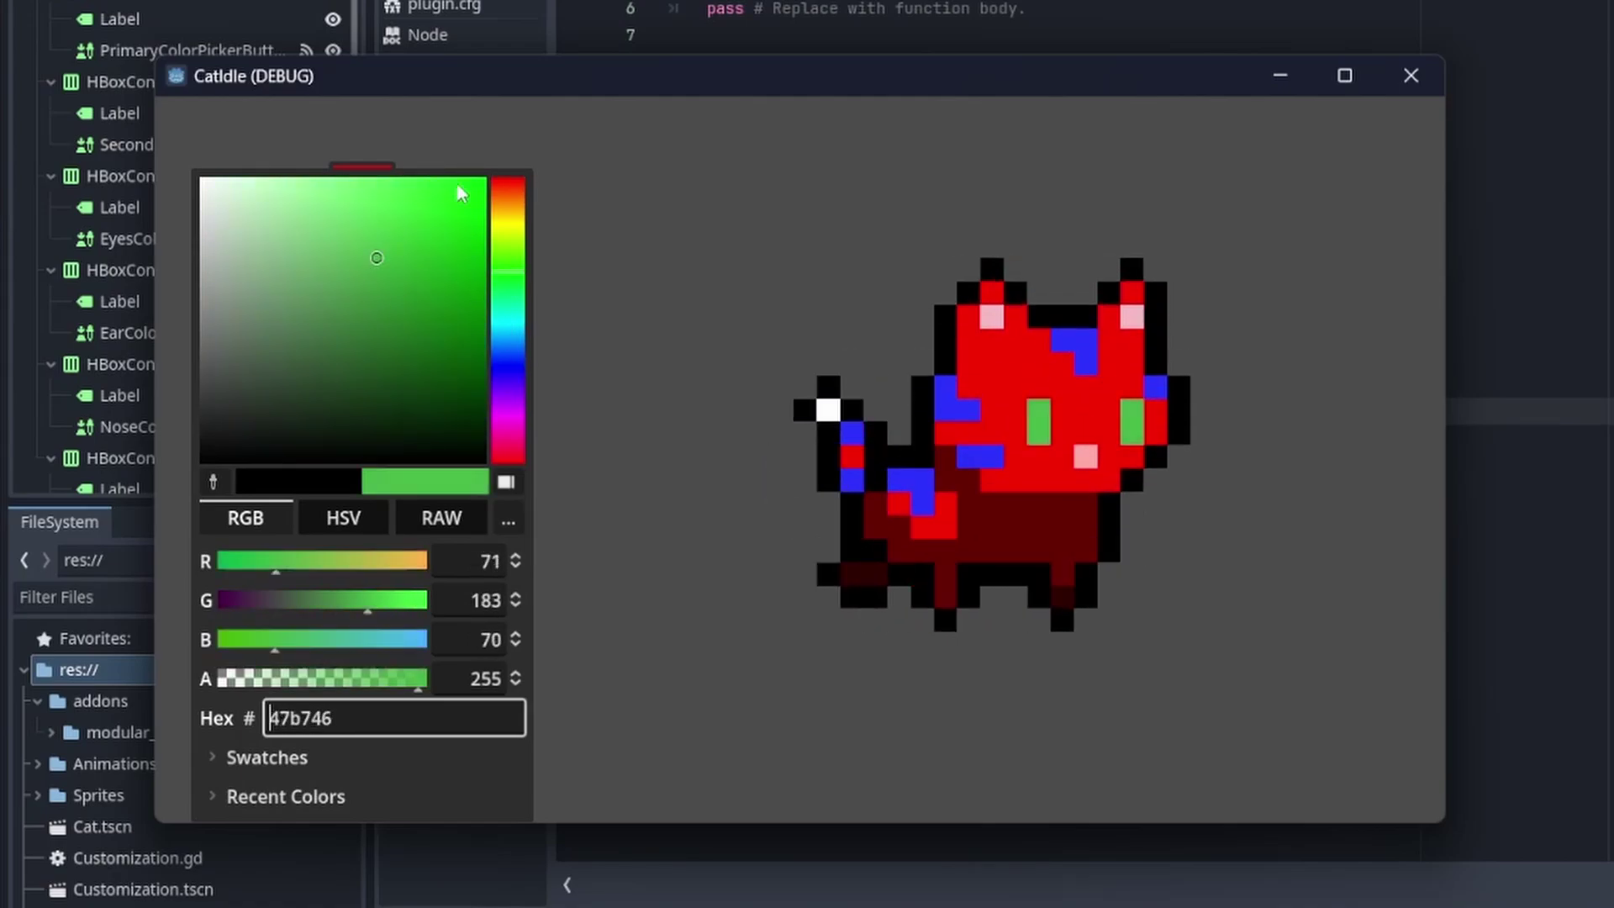
{"action": "left_click", "coordinate": [466, 189]}
{"action": "left_click", "coordinate": [630, 284]}
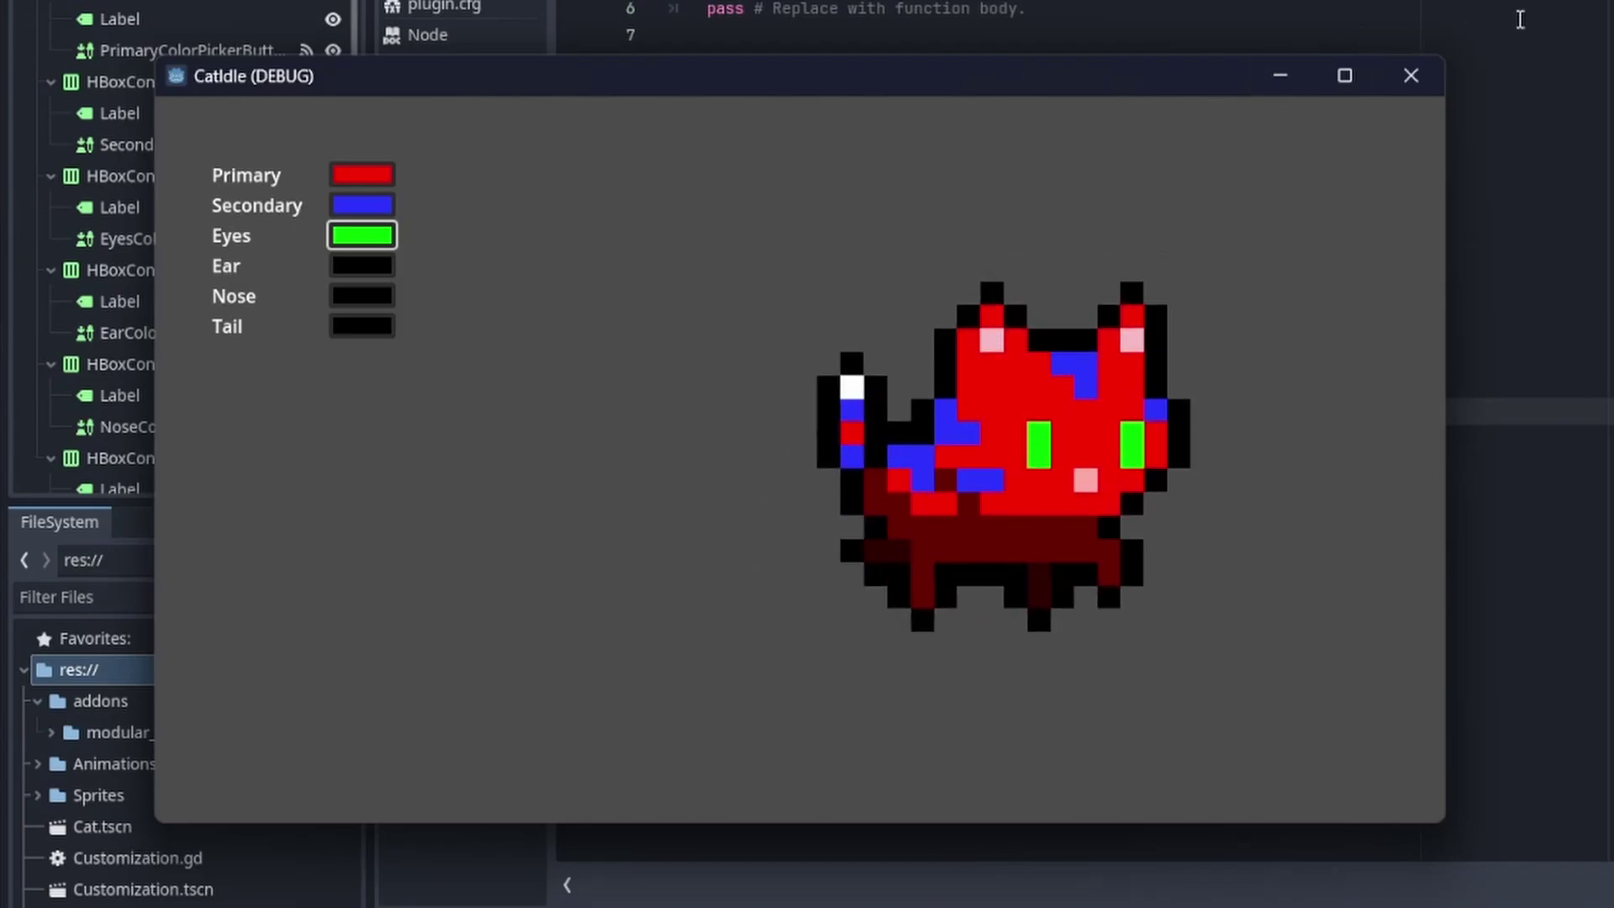
{"action": "key", "text": "F8"}
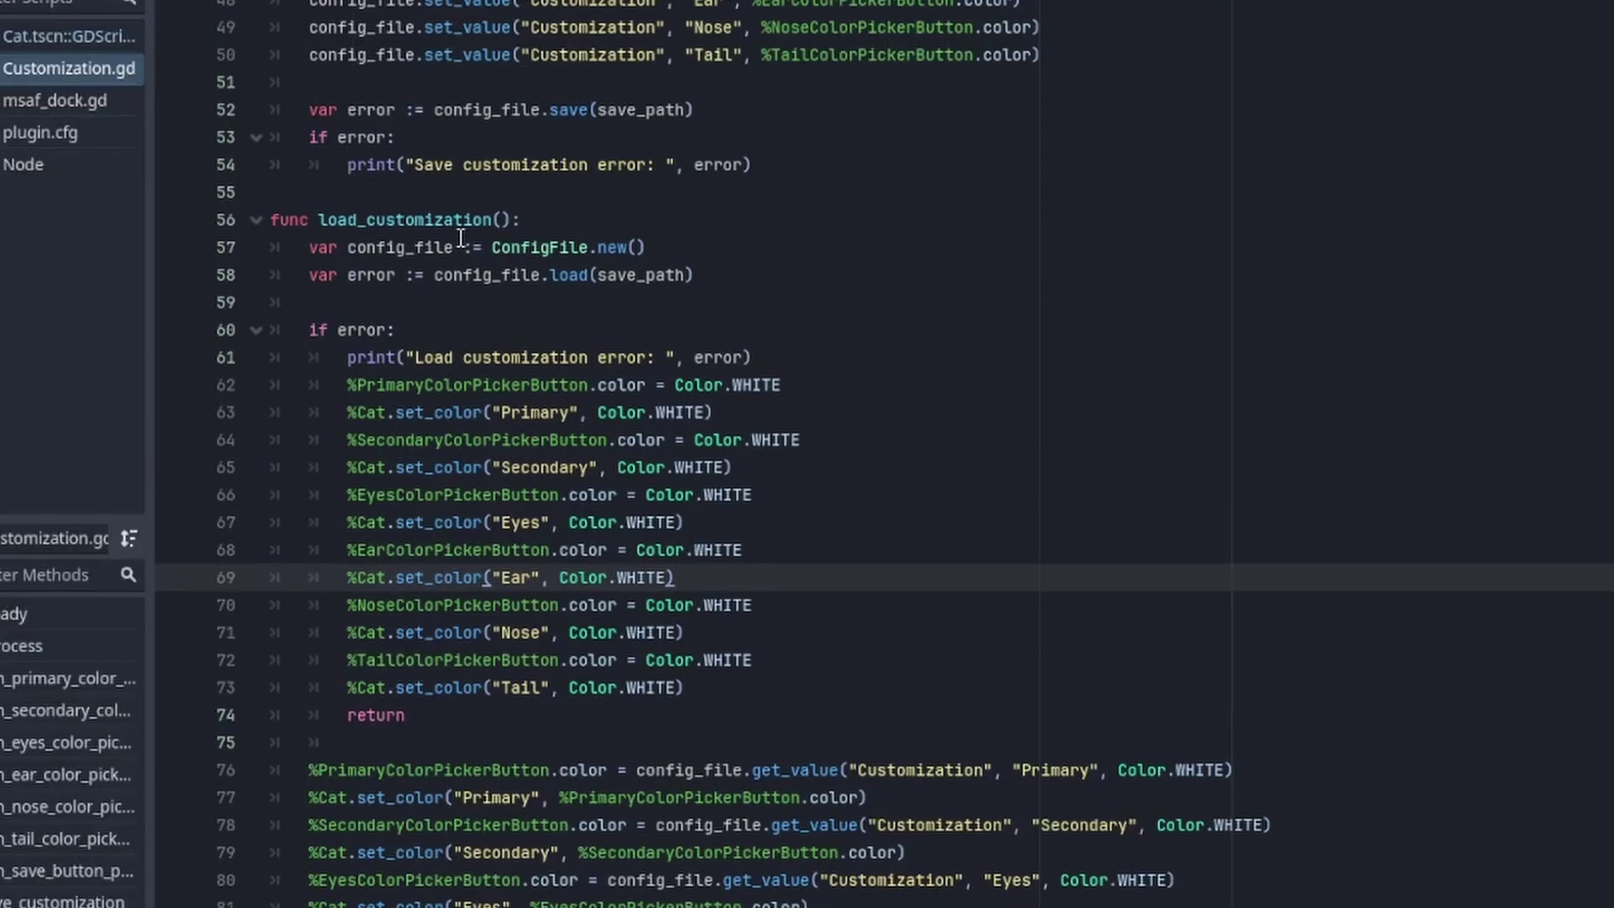
{"action": "left_click_drag", "start_coordinate": [351, 200], "coordinate": [265, 193]}
{"action": "left_click", "coordinate": [530, 230]}
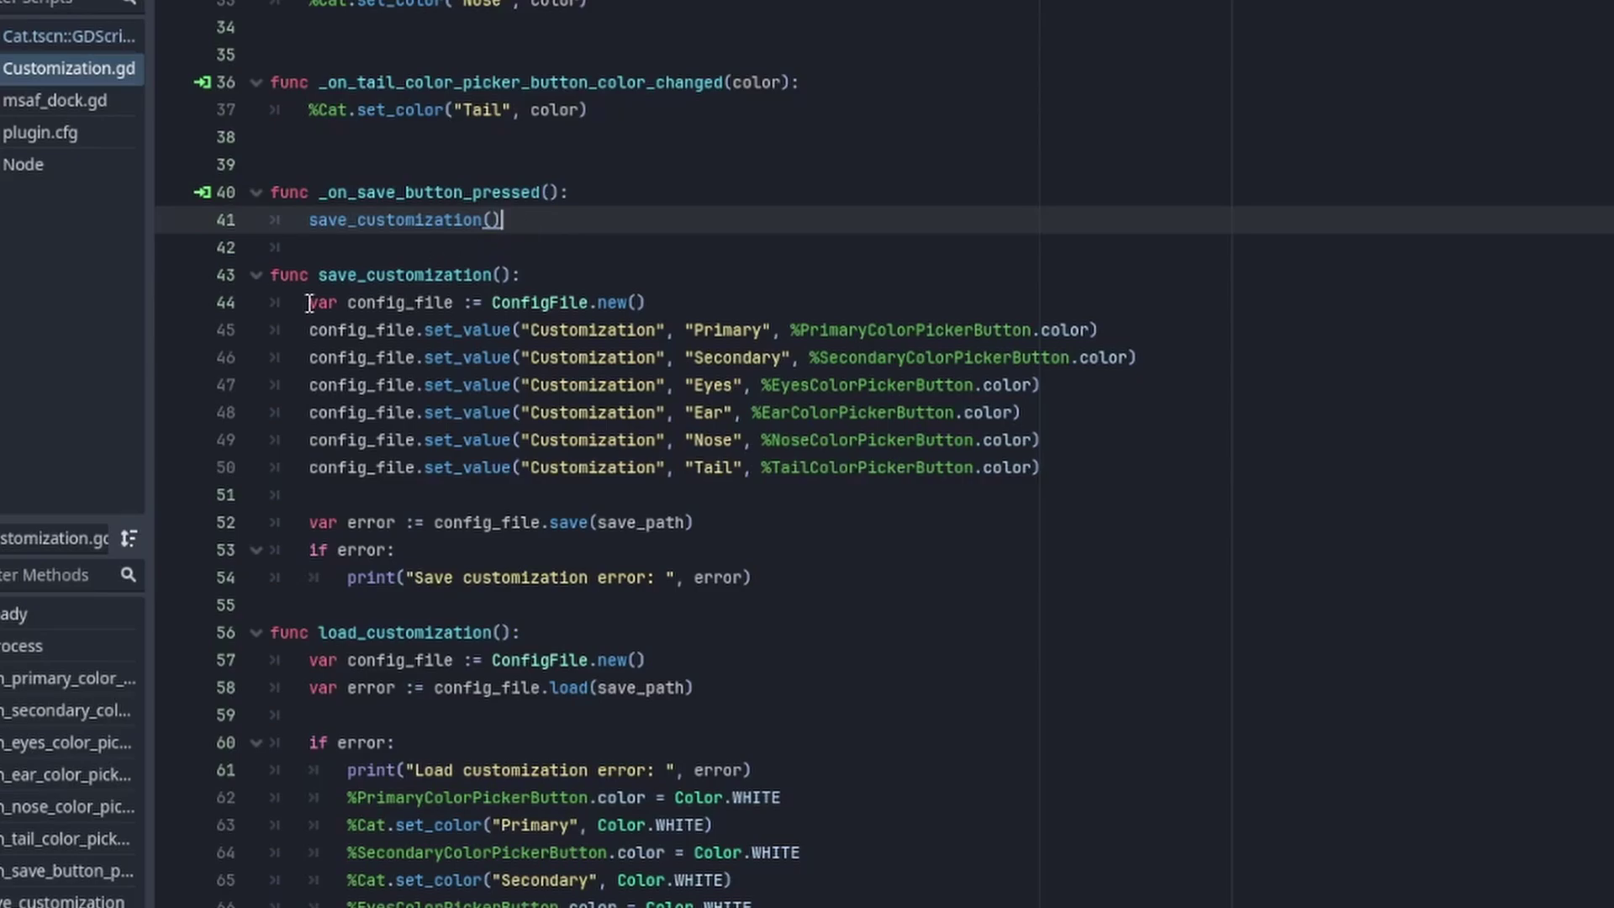
{"action": "left_click_drag", "start_coordinate": [309, 302], "coordinate": [1110, 579]}
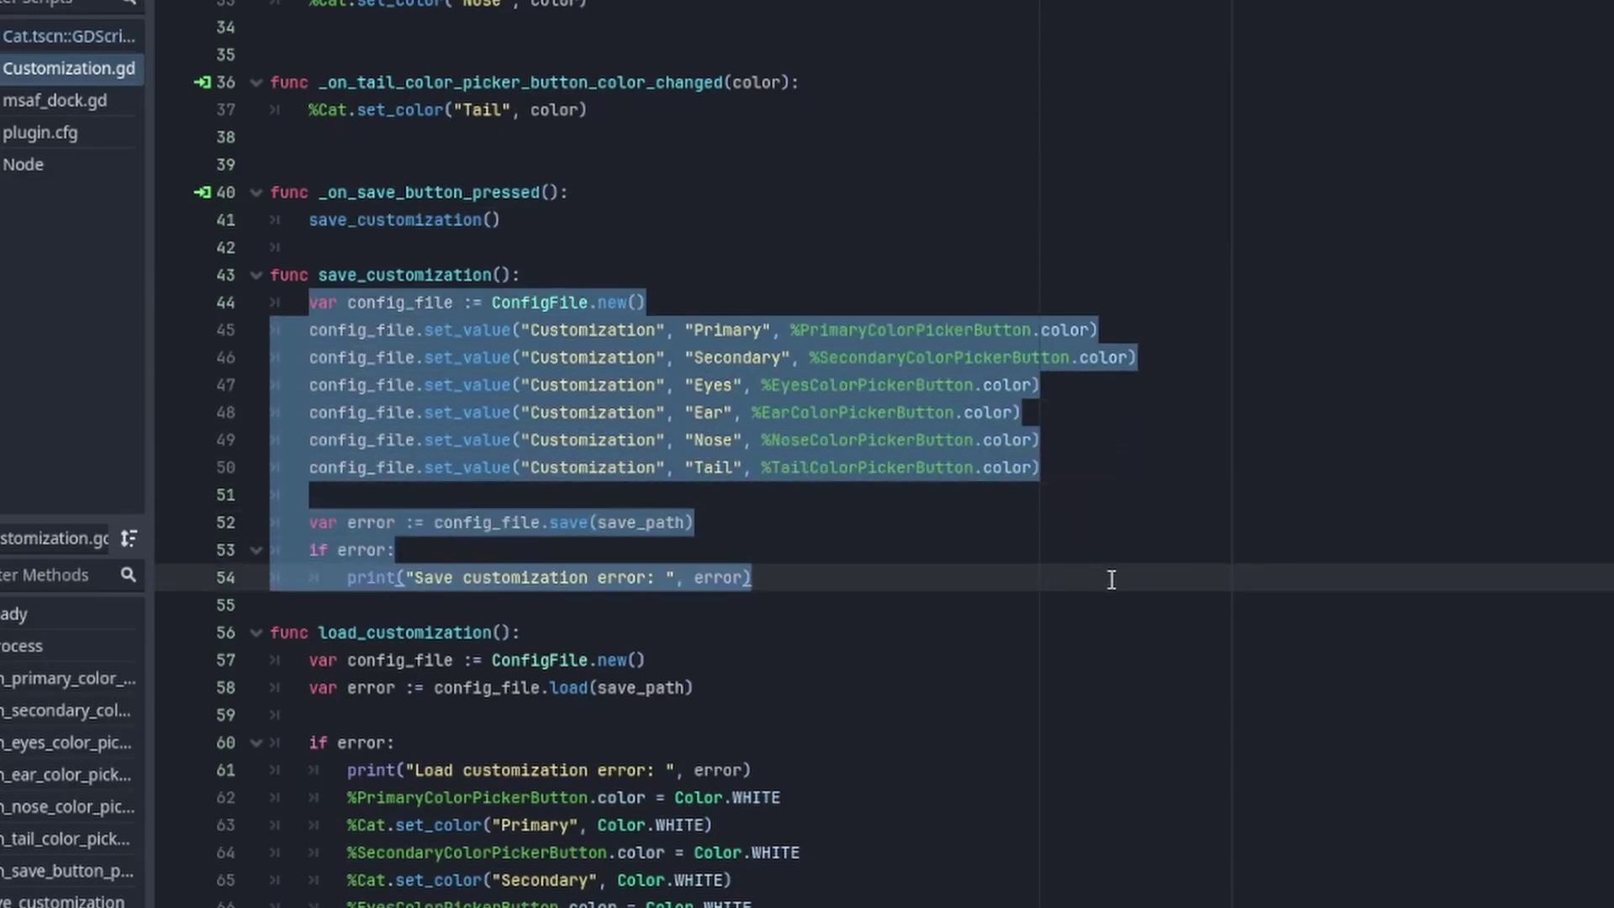
{"action": "left_click", "coordinate": [940, 548]}
{"action": "scroll", "coordinate": [933, 518], "scroll_direction": "up", "scroll_amount": 11}
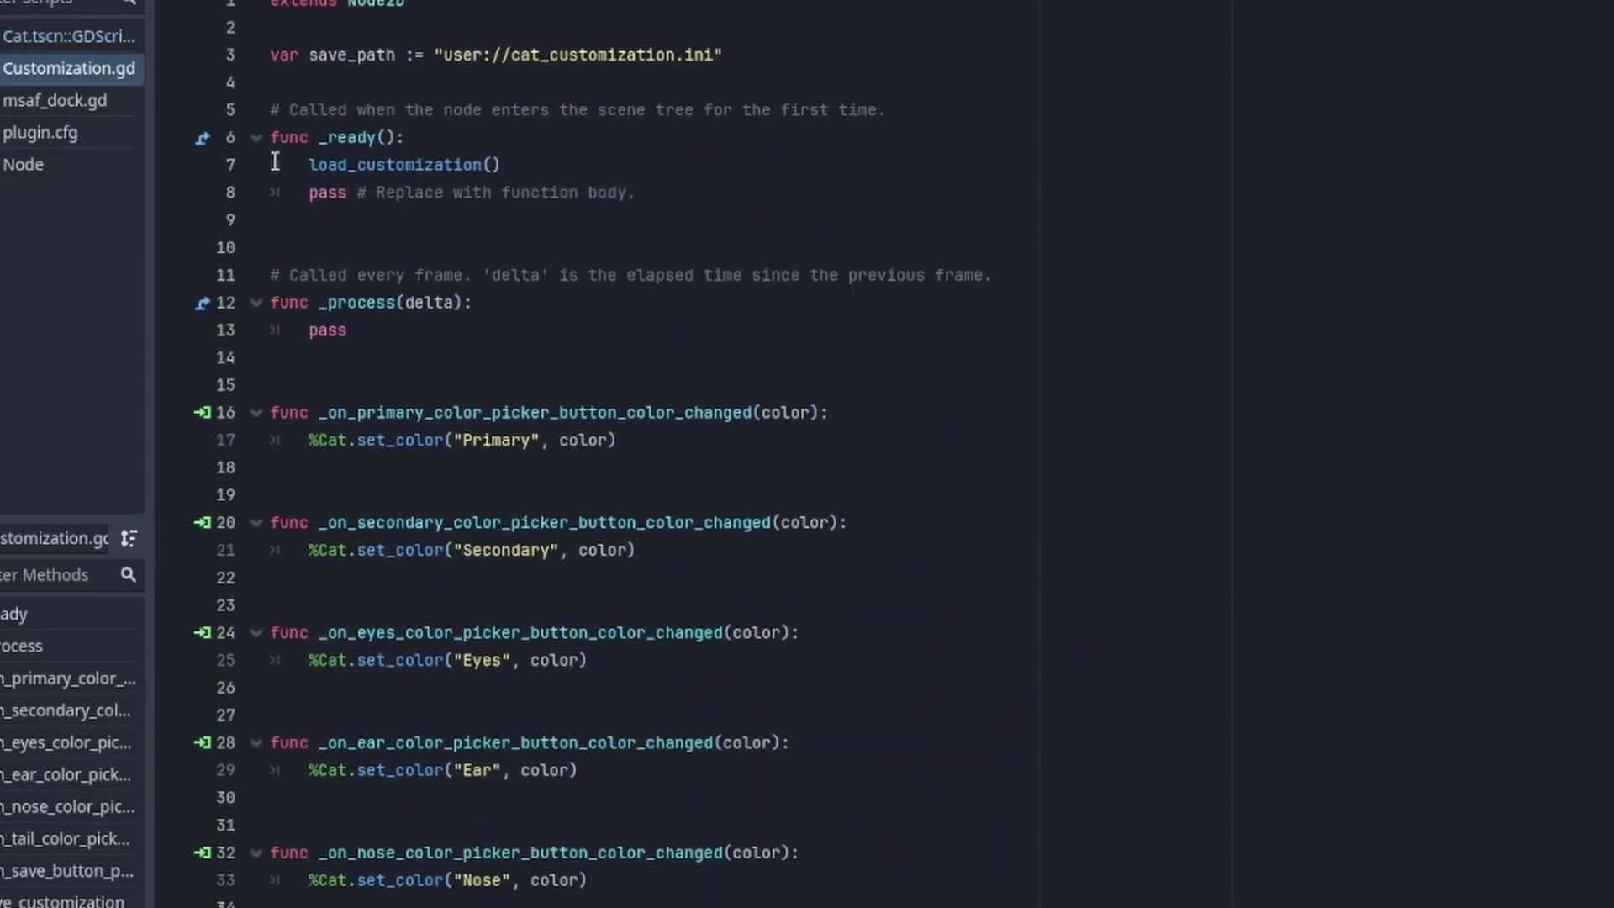
{"action": "left_click", "coordinate": [403, 165], "text": "ctrl"}
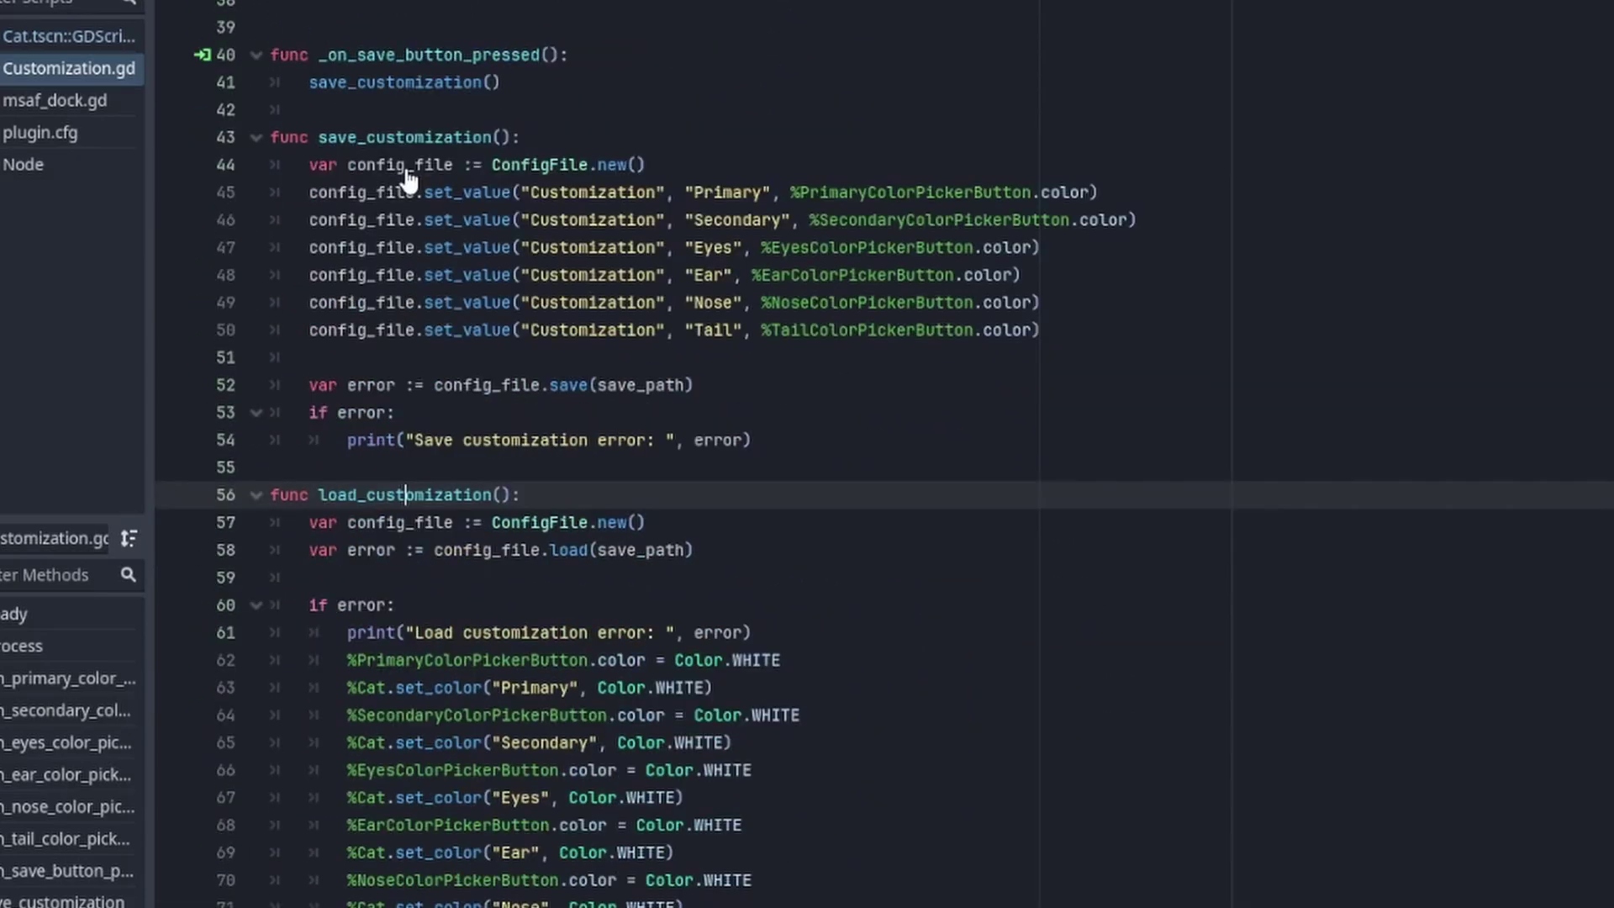
{"action": "scroll", "coordinate": [369, 276], "scroll_direction": "down", "scroll_amount": 2}
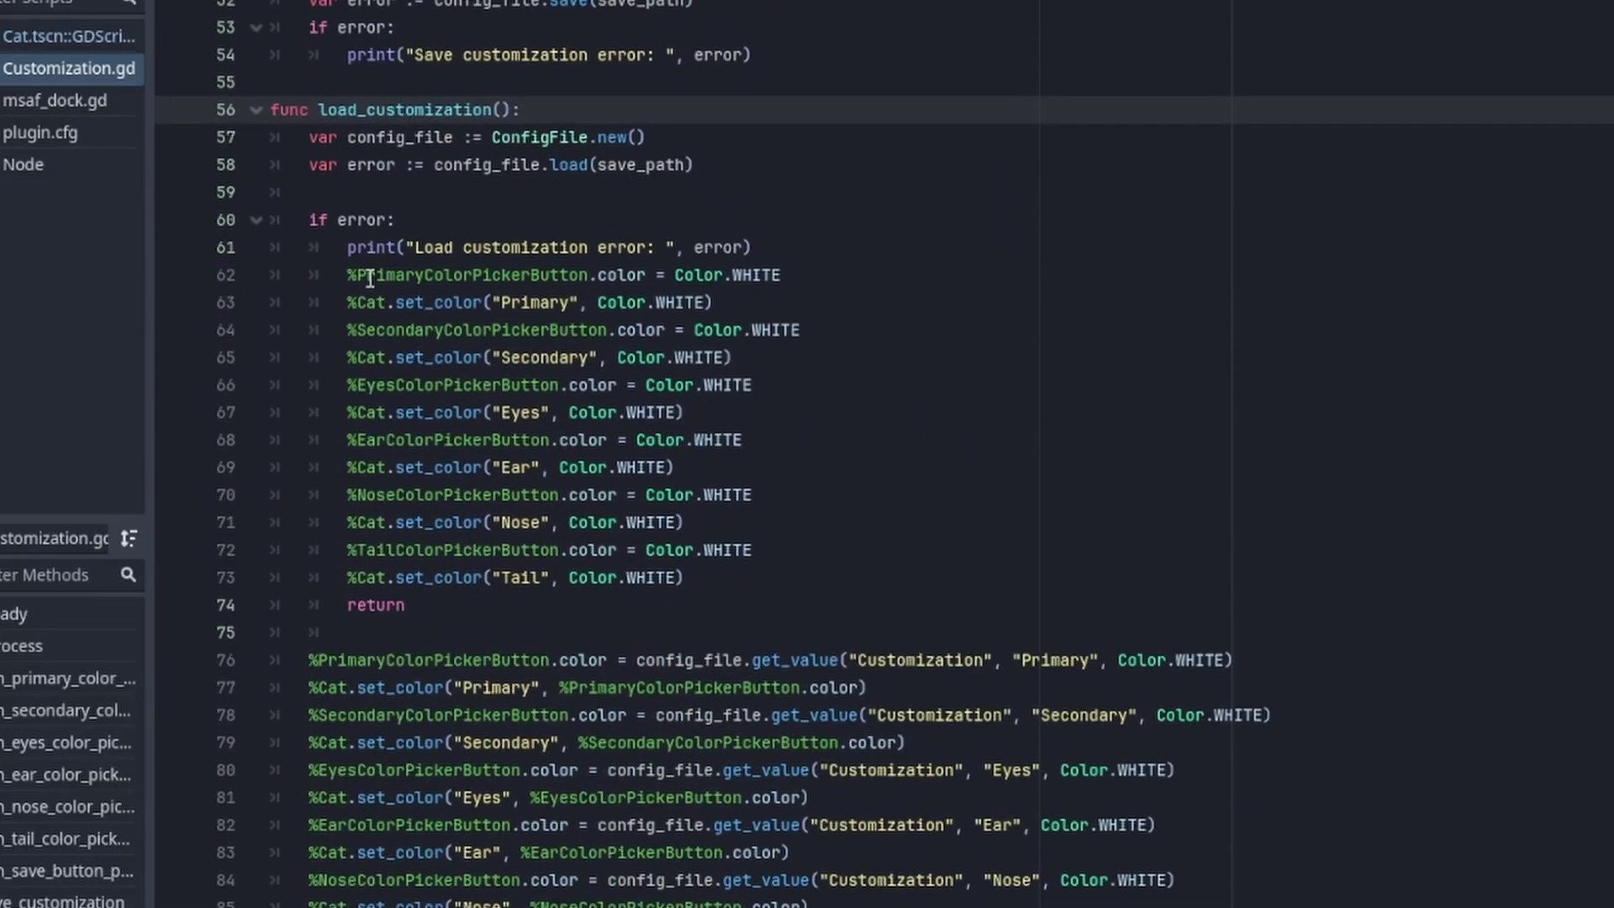
{"action": "left_click_drag", "start_coordinate": [307, 137], "coordinate": [983, 882]}
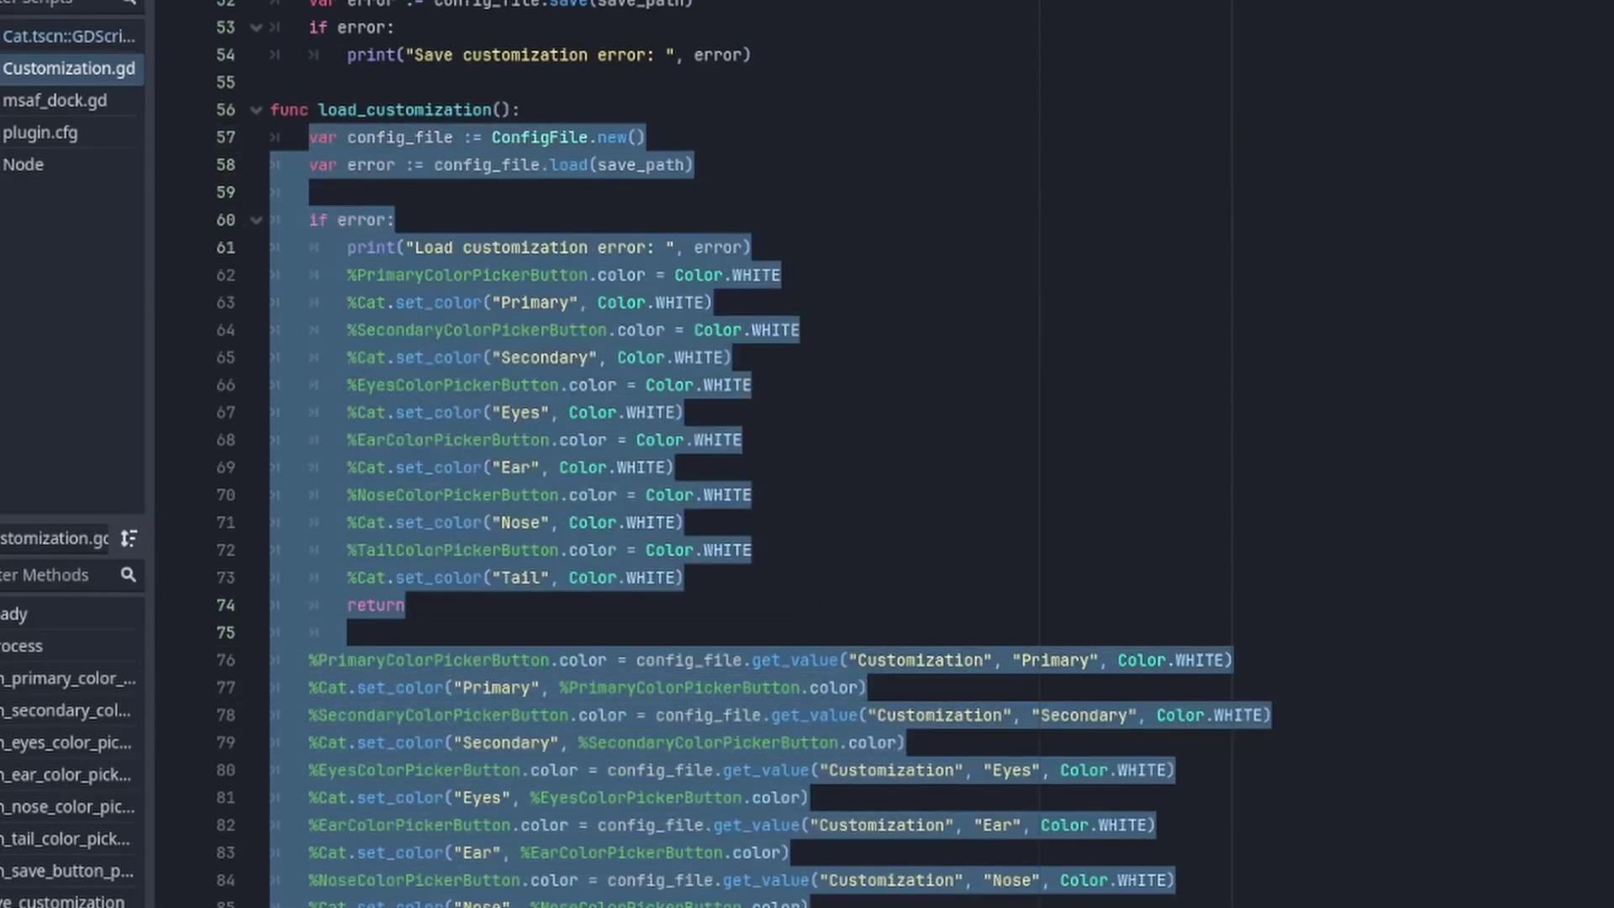
{"action": "left_click", "coordinate": [984, 504]}
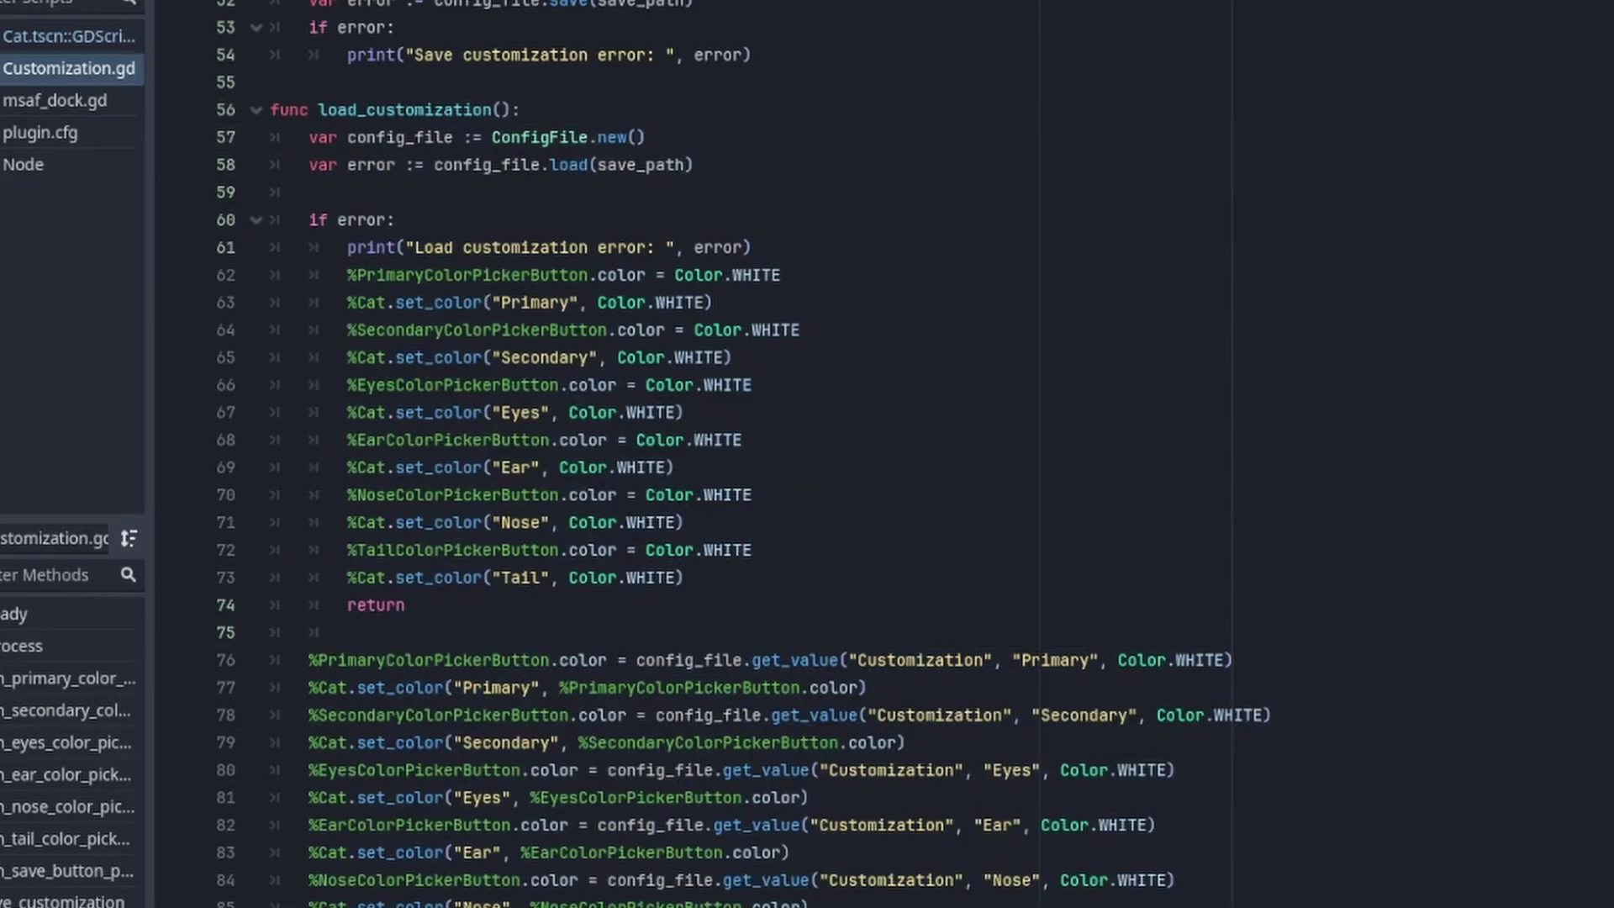
{"action": "left_click_drag", "start_coordinate": [882, 901], "coordinate": [264, 660]}
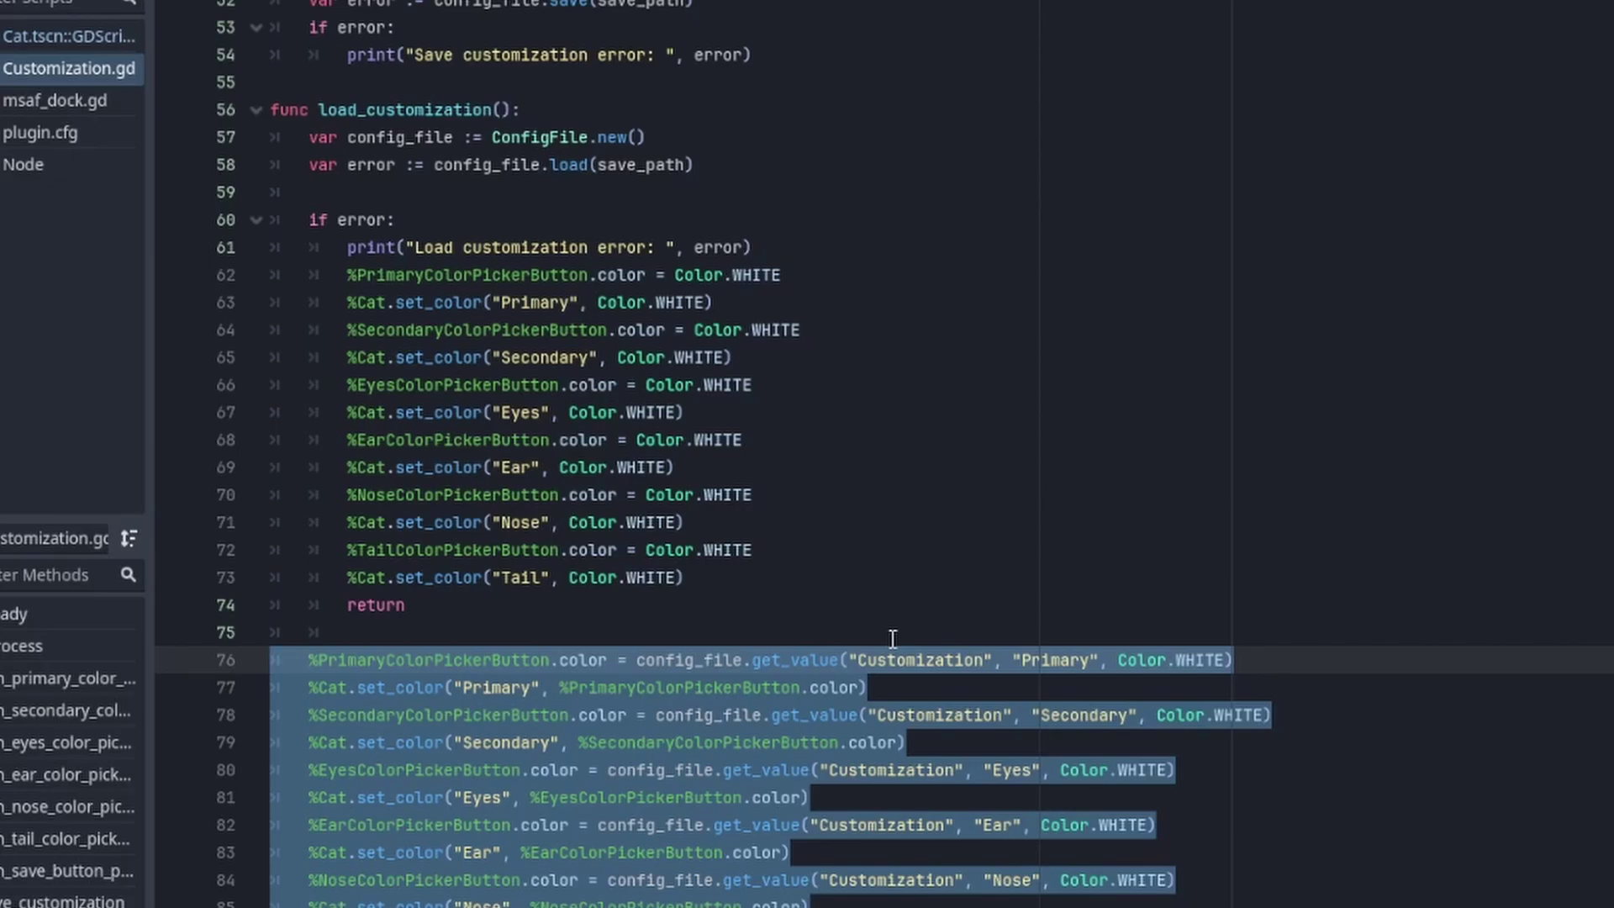
{"action": "left_click_drag", "start_coordinate": [706, 578], "coordinate": [241, 277]}
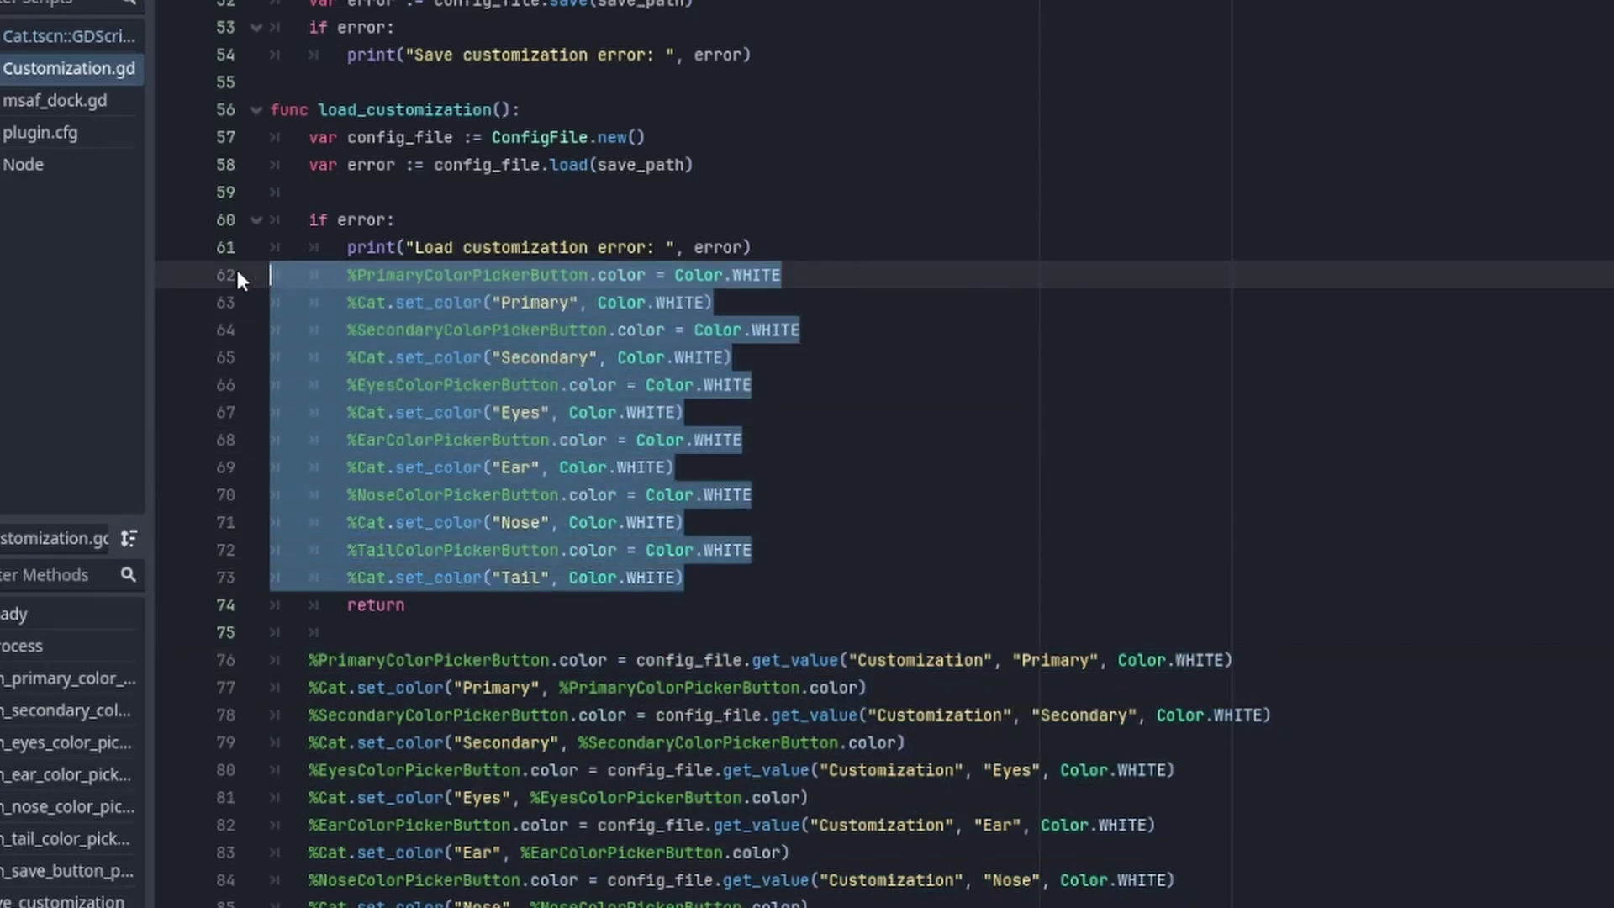
{"action": "left_click", "coordinate": [1054, 396]}
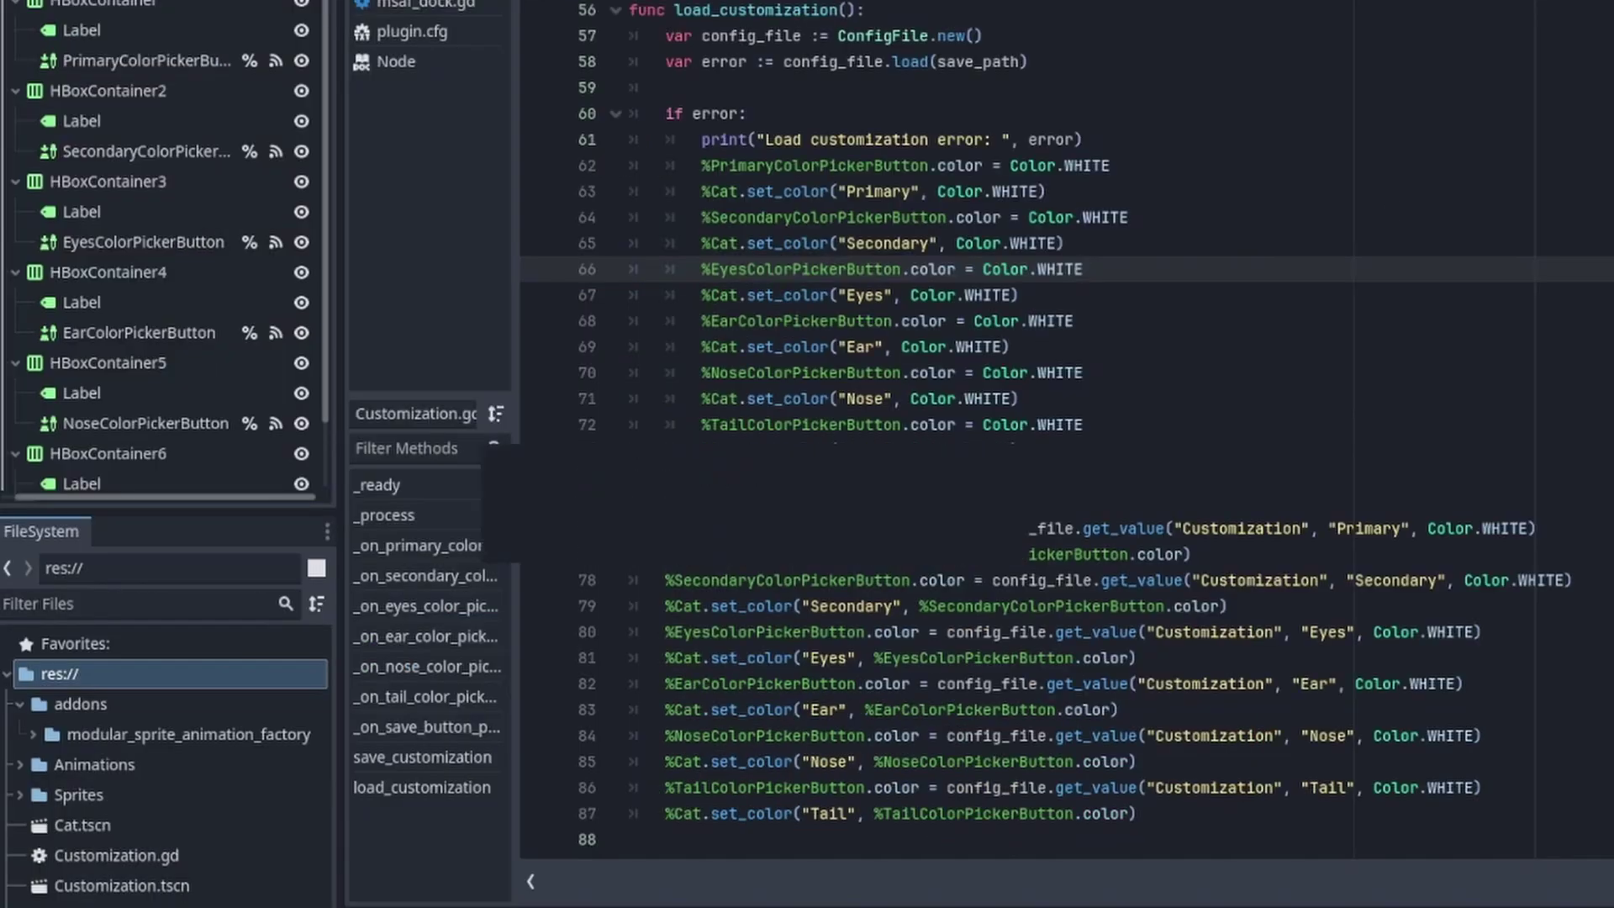
Run the game, pick yellow for the cat's eyes, and save the customization
{"action": "key", "text": "F5"}
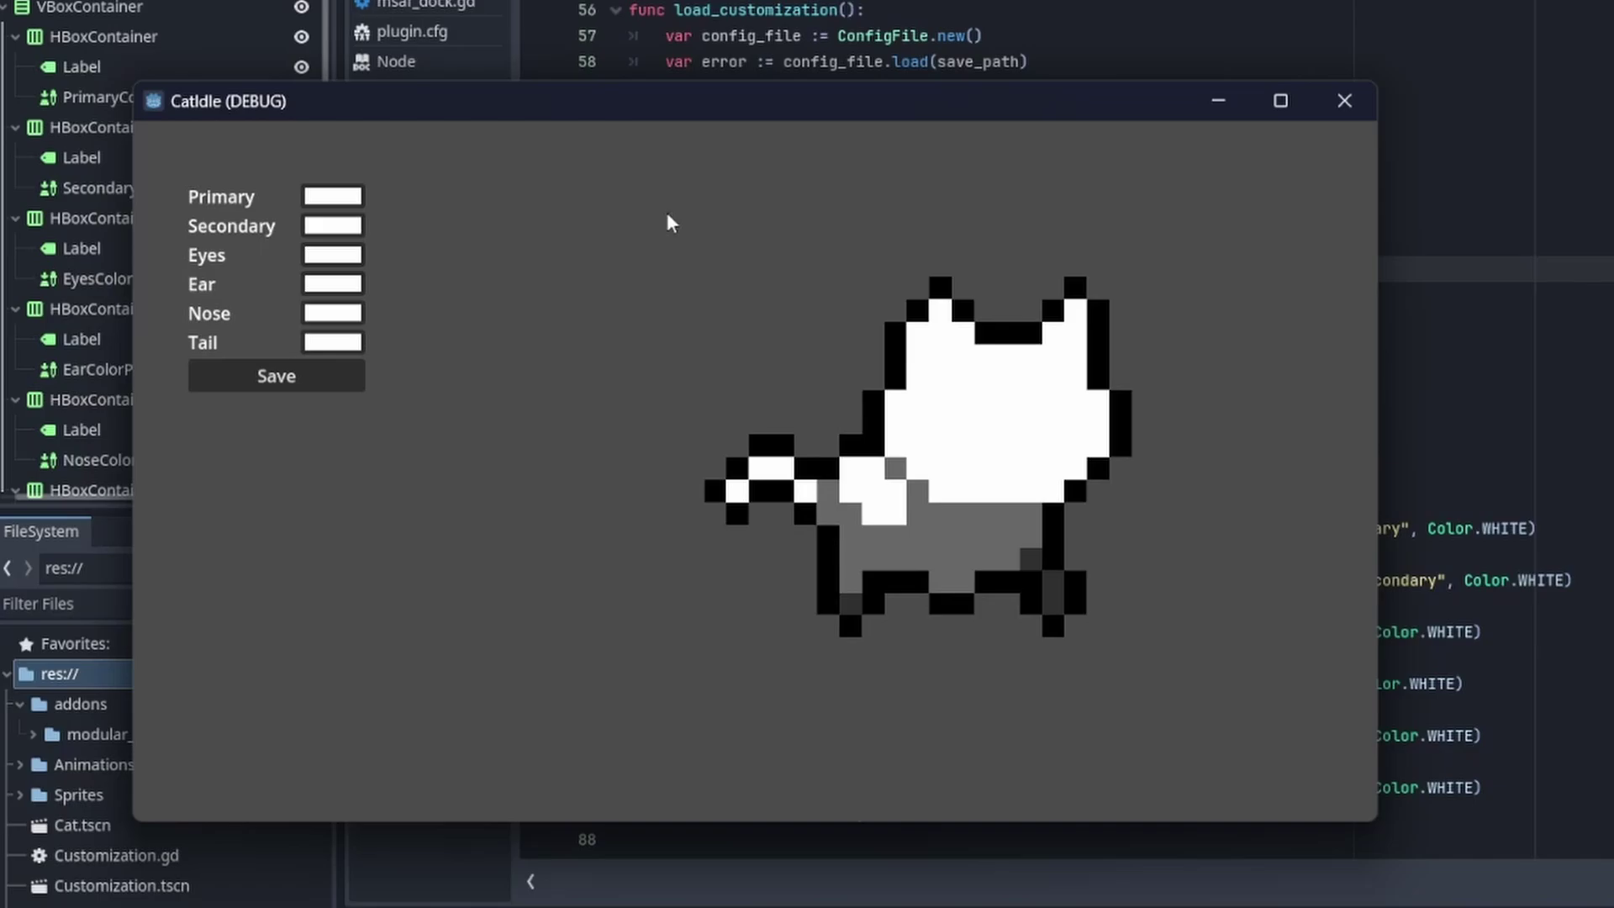
{"action": "left_click", "coordinate": [331, 189]}
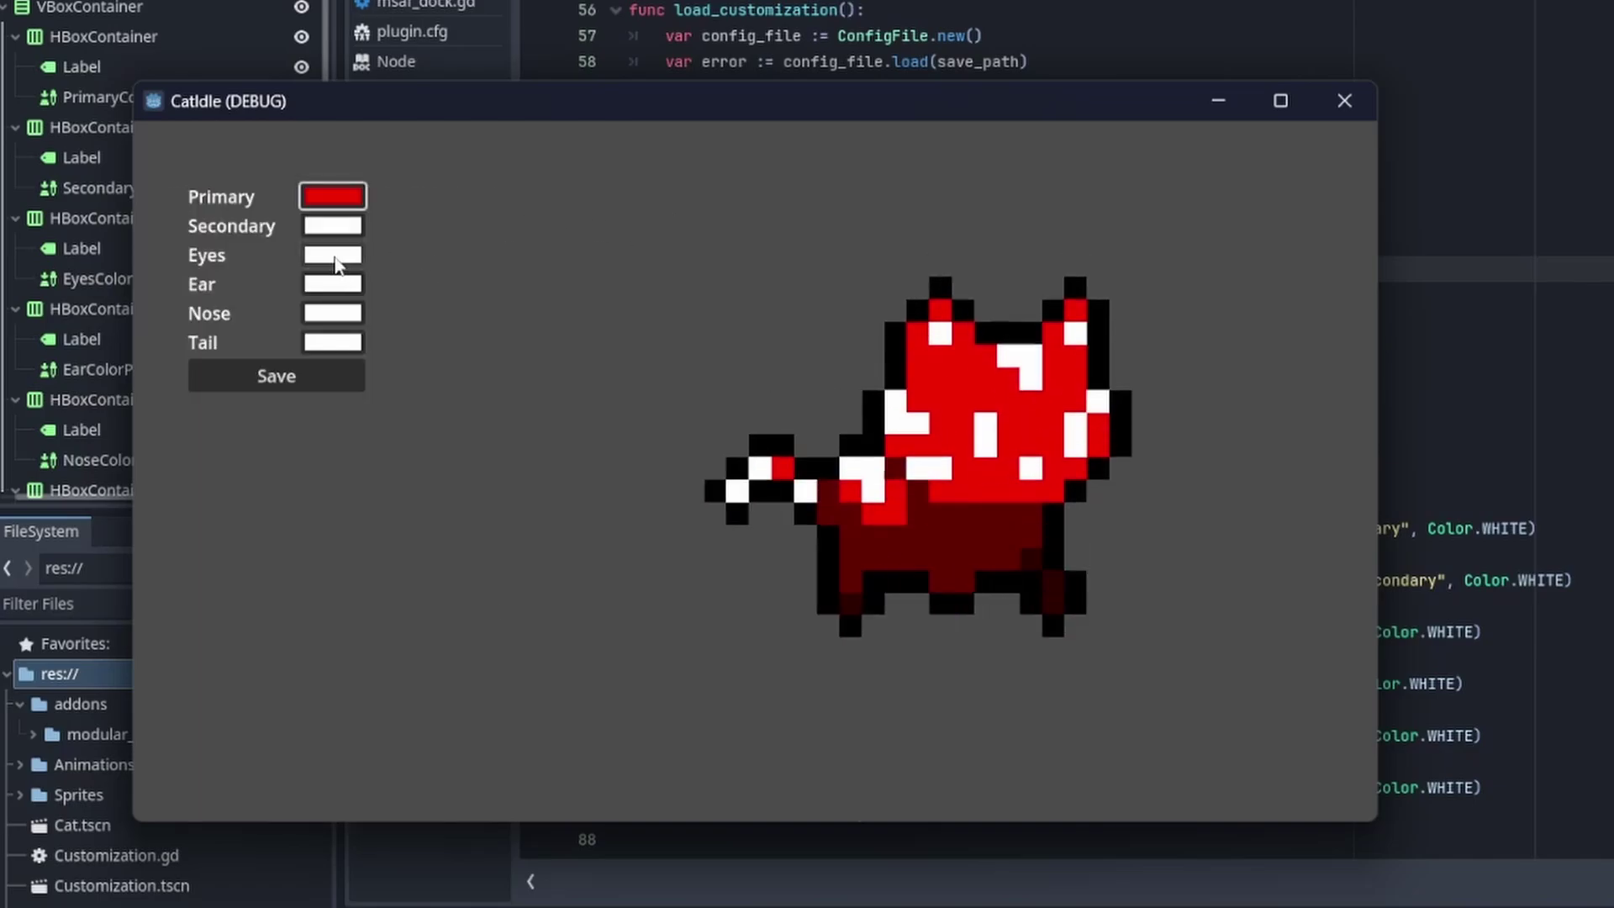
{"action": "left_click", "coordinate": [472, 279]}
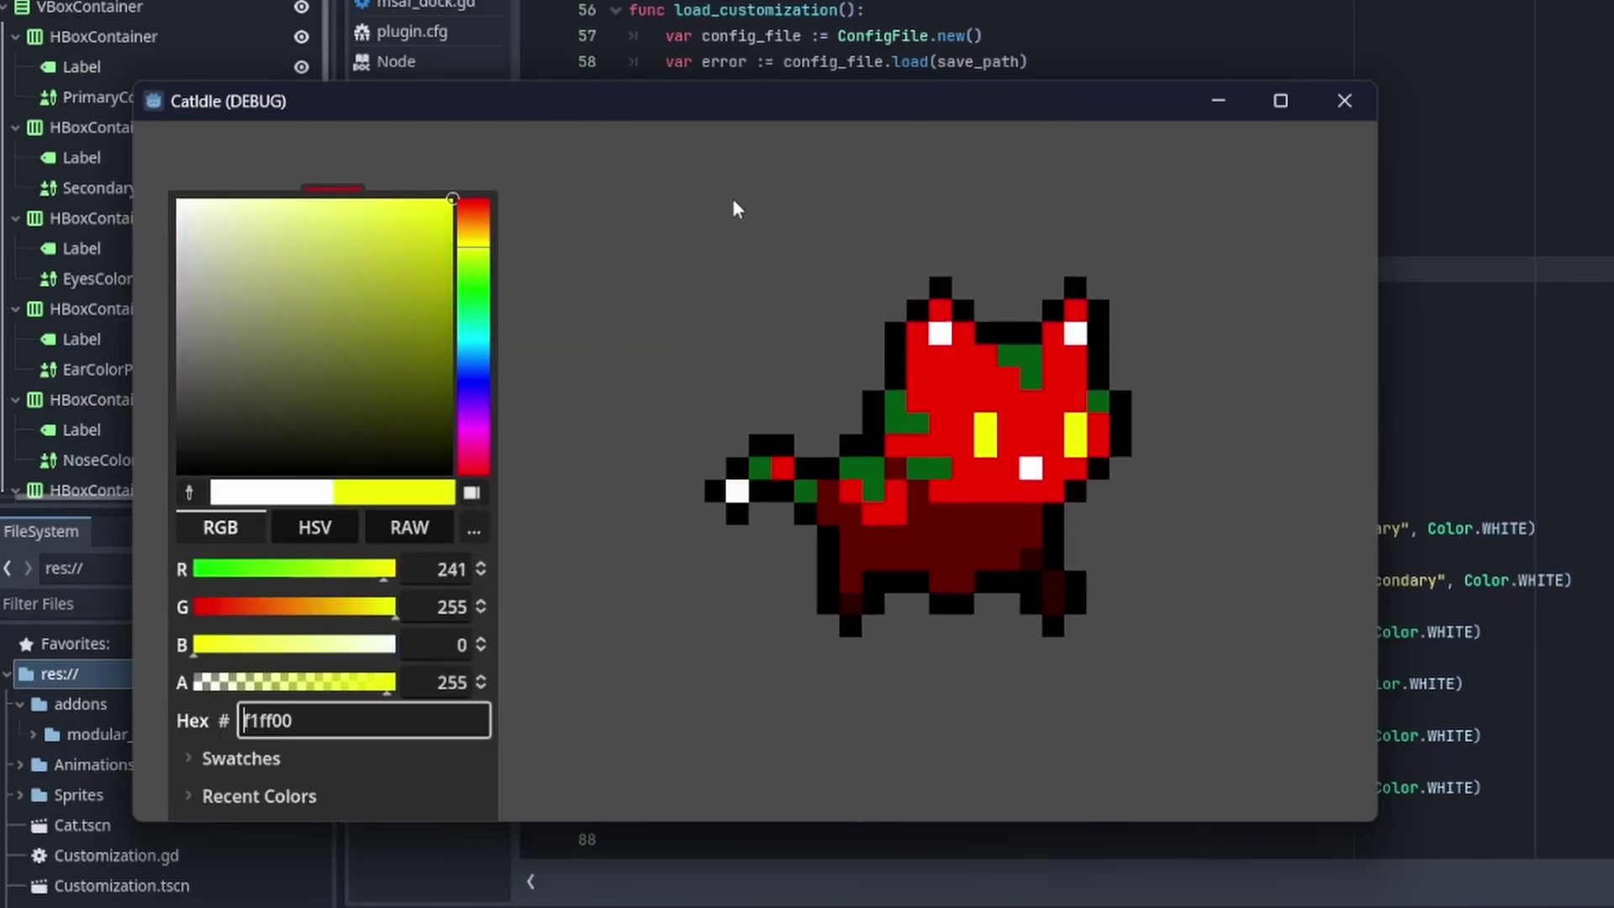
{"action": "left_click", "coordinate": [733, 199]}
{"action": "left_click", "coordinate": [276, 377]}
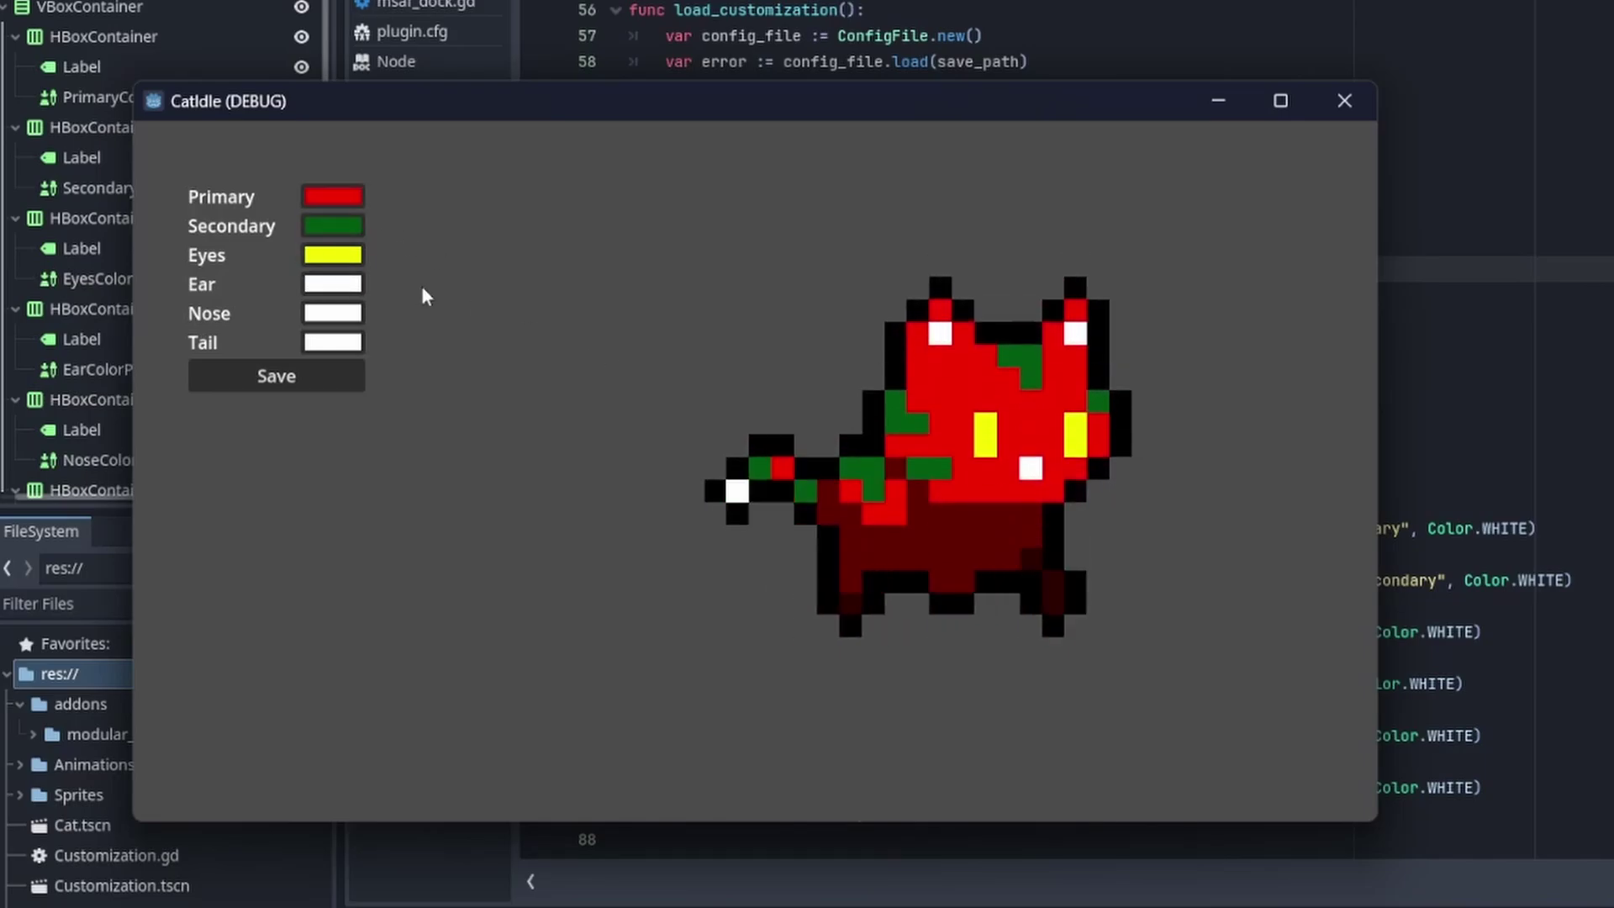
Close the game and Quick Load a cat_pattern texture onto the PatternSprite
{"action": "key", "text": "F8"}
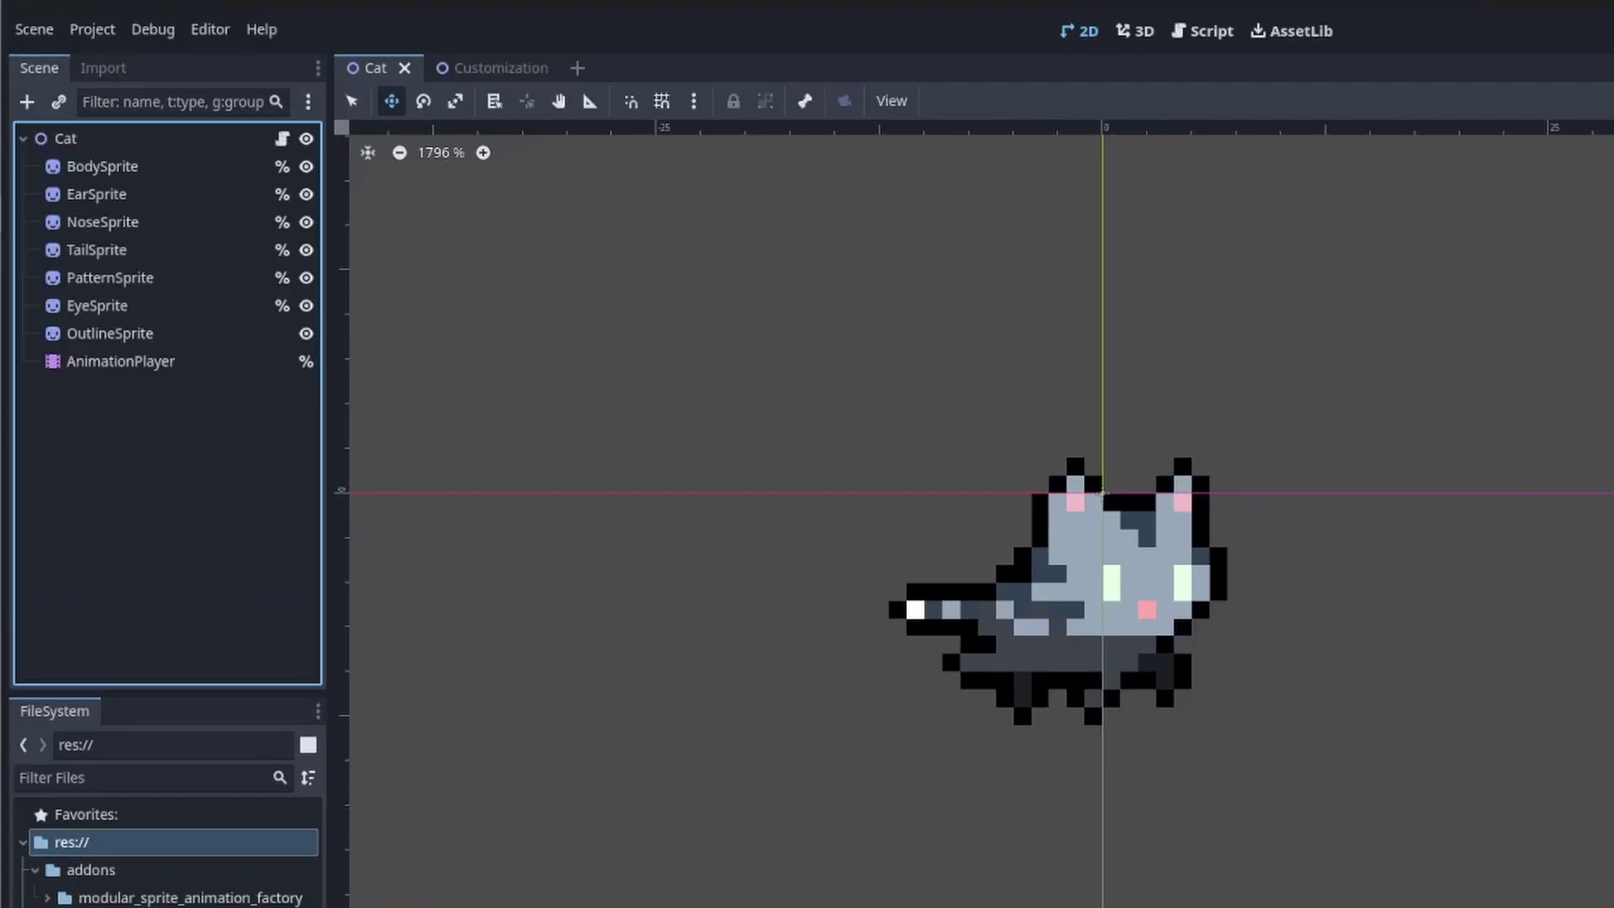
{"action": "left_click", "coordinate": [122, 280]}
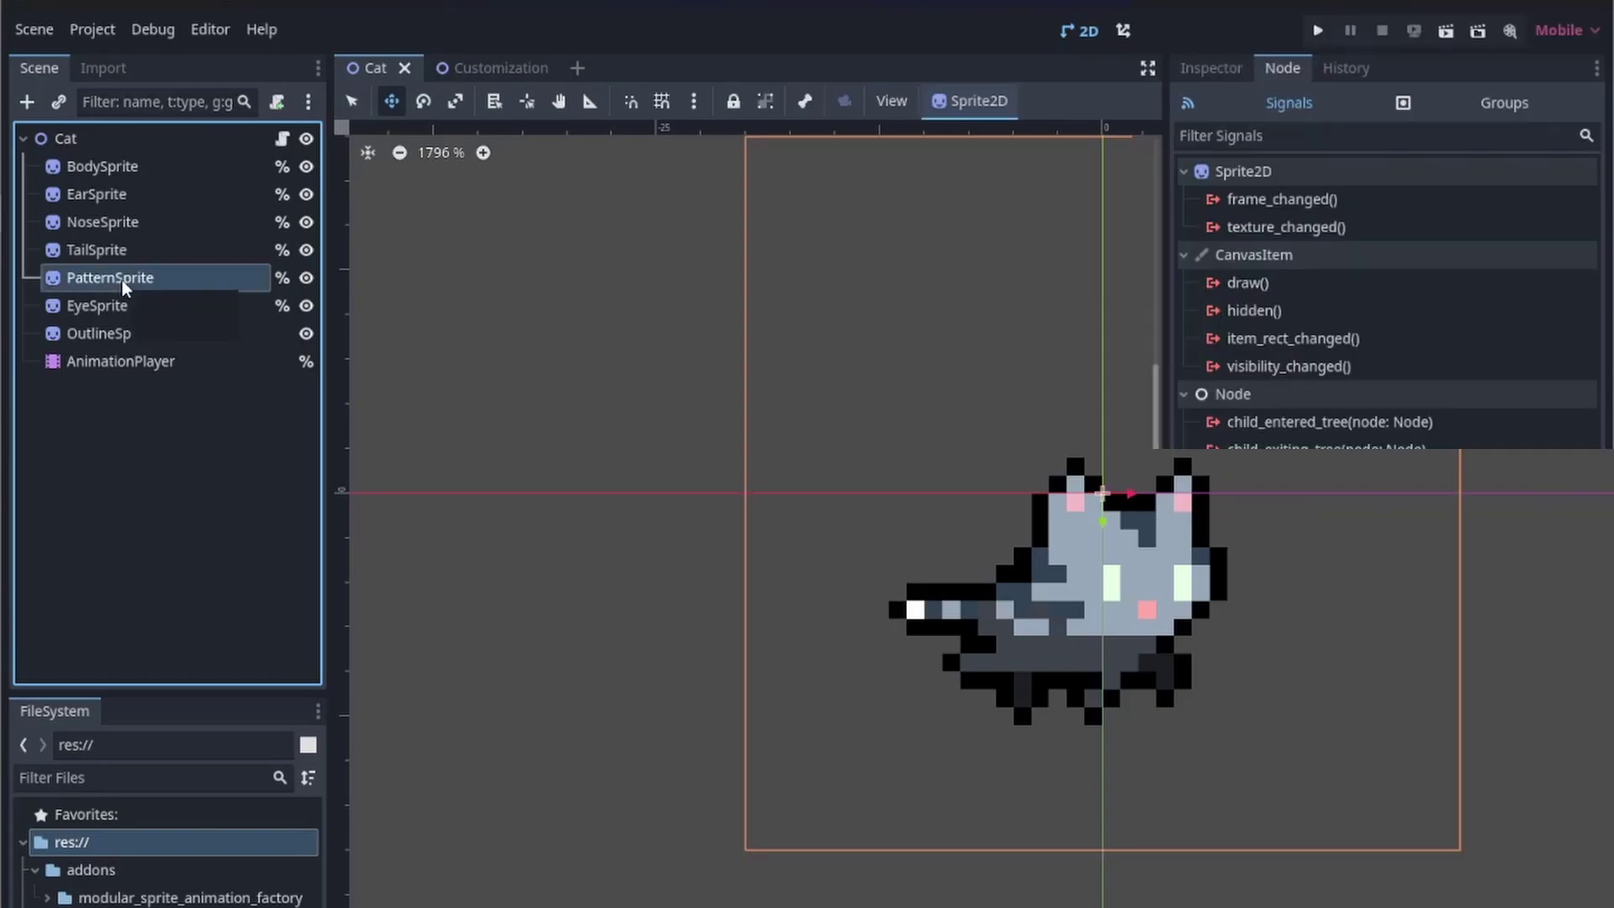
{"action": "left_click", "coordinate": [1210, 68]}
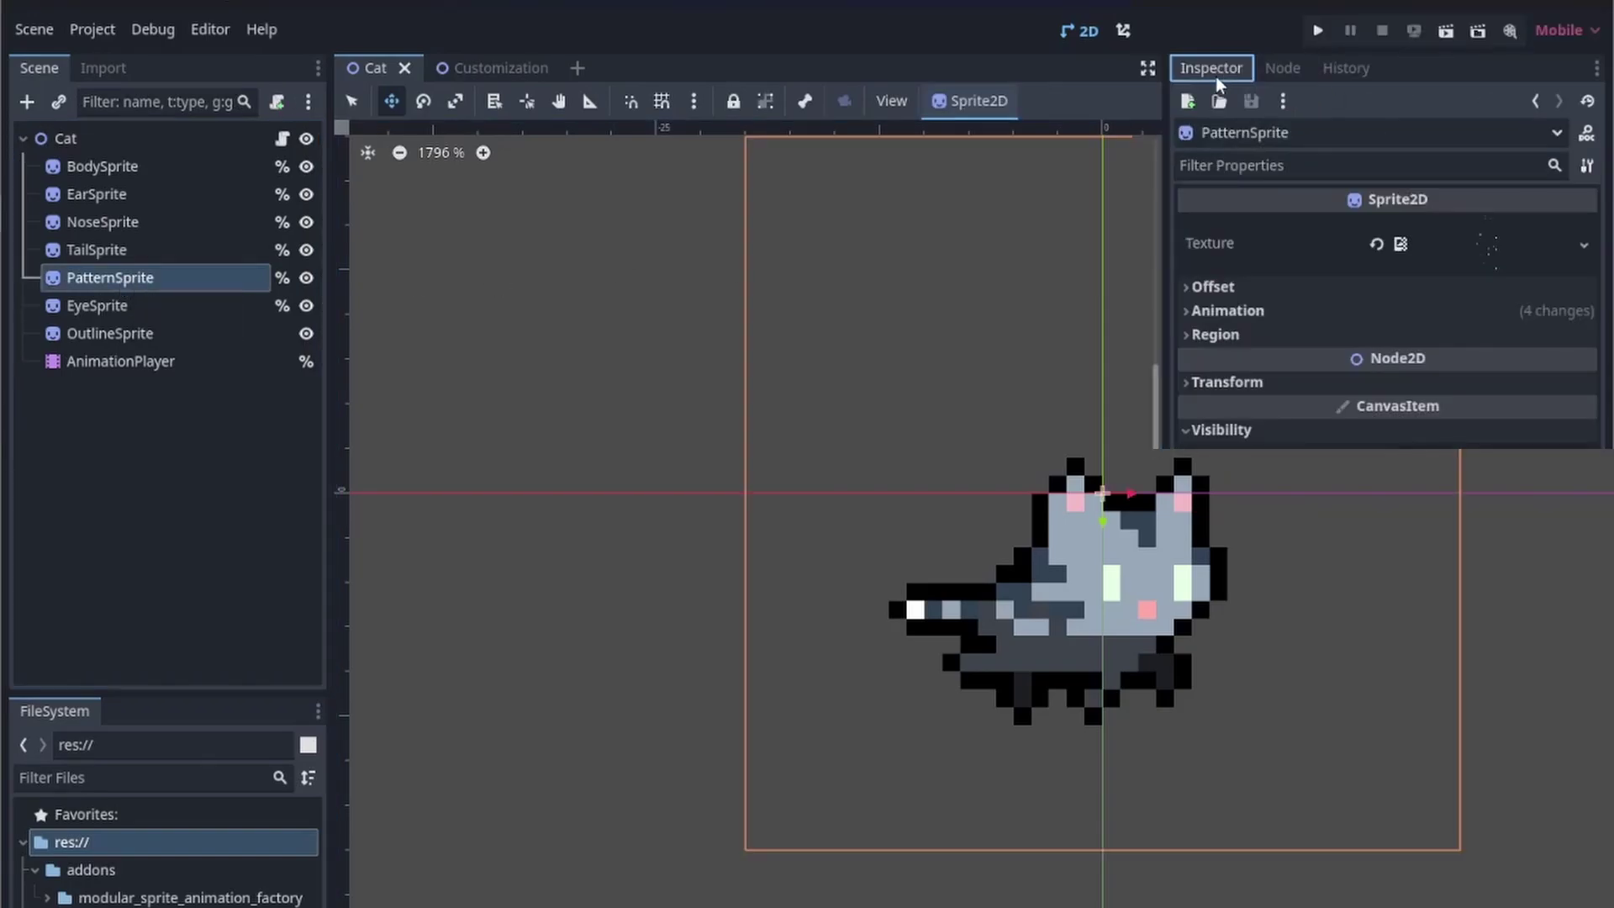
{"action": "left_click", "coordinate": [1587, 247]}
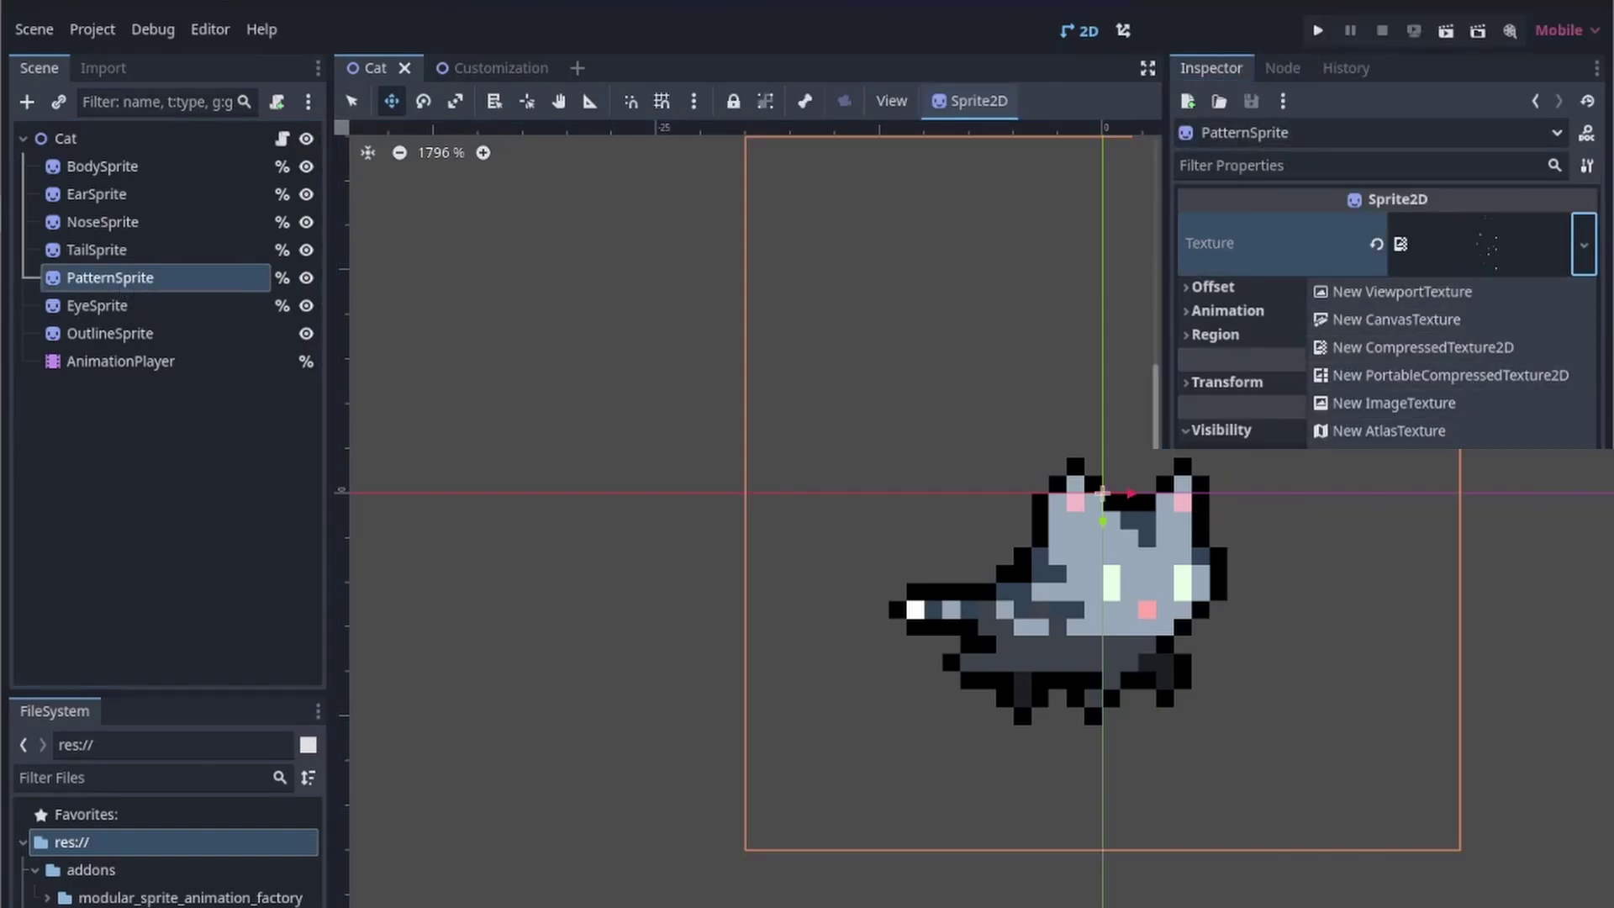
{"action": "left_click", "coordinate": [1451, 435]}
{"action": "type", "text": "patter"}
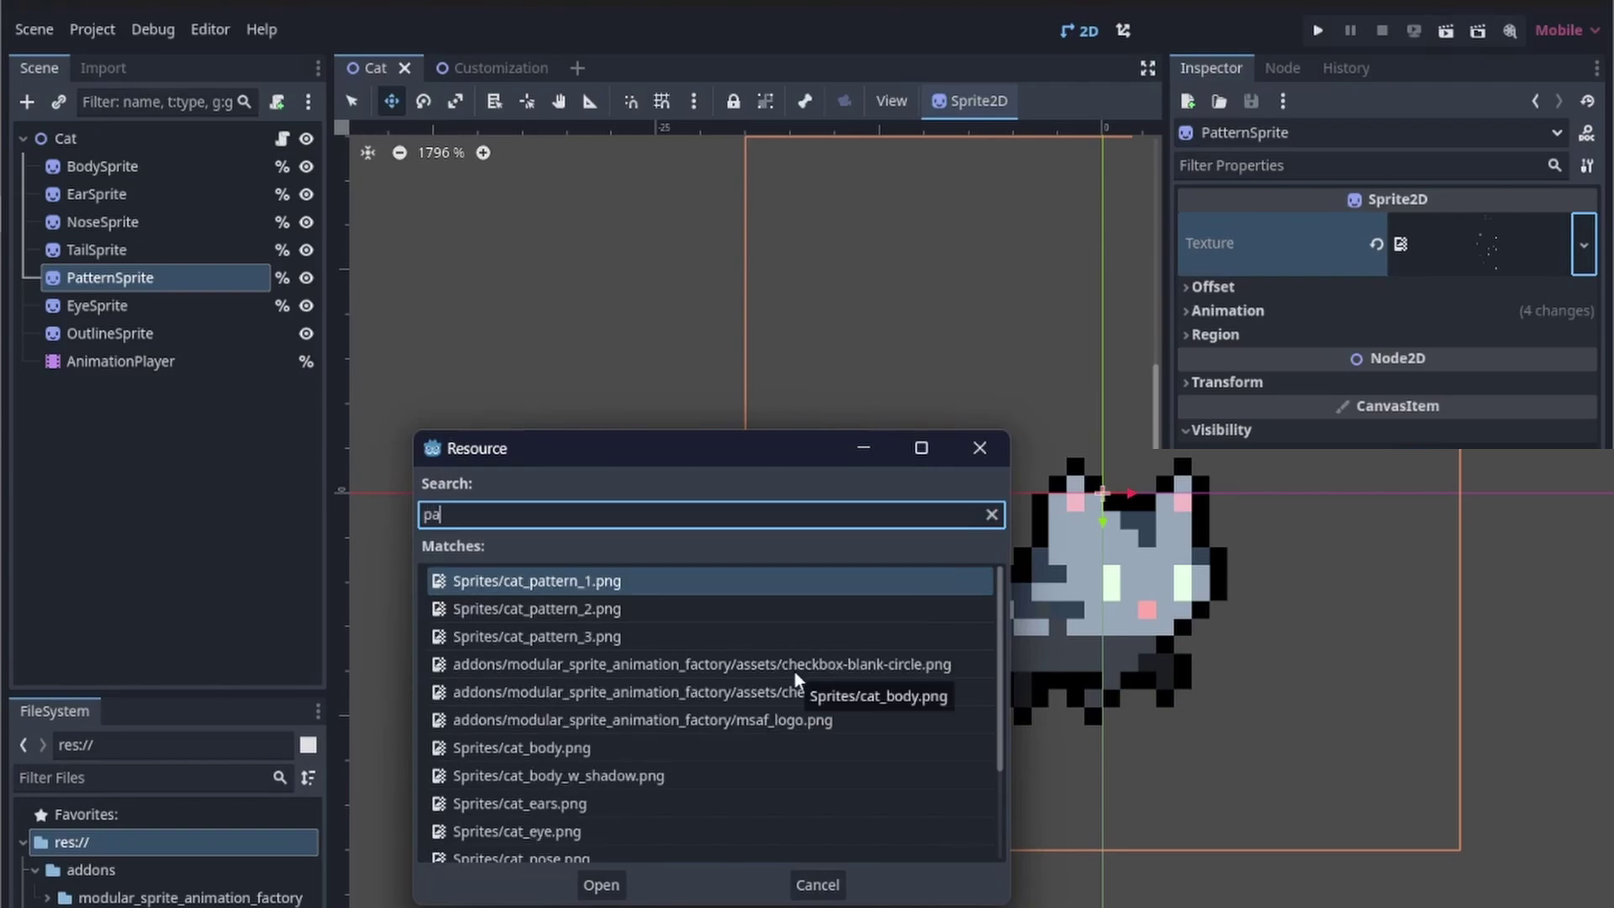
{"action": "key", "text": "Down"}
{"action": "key", "text": "Return"}
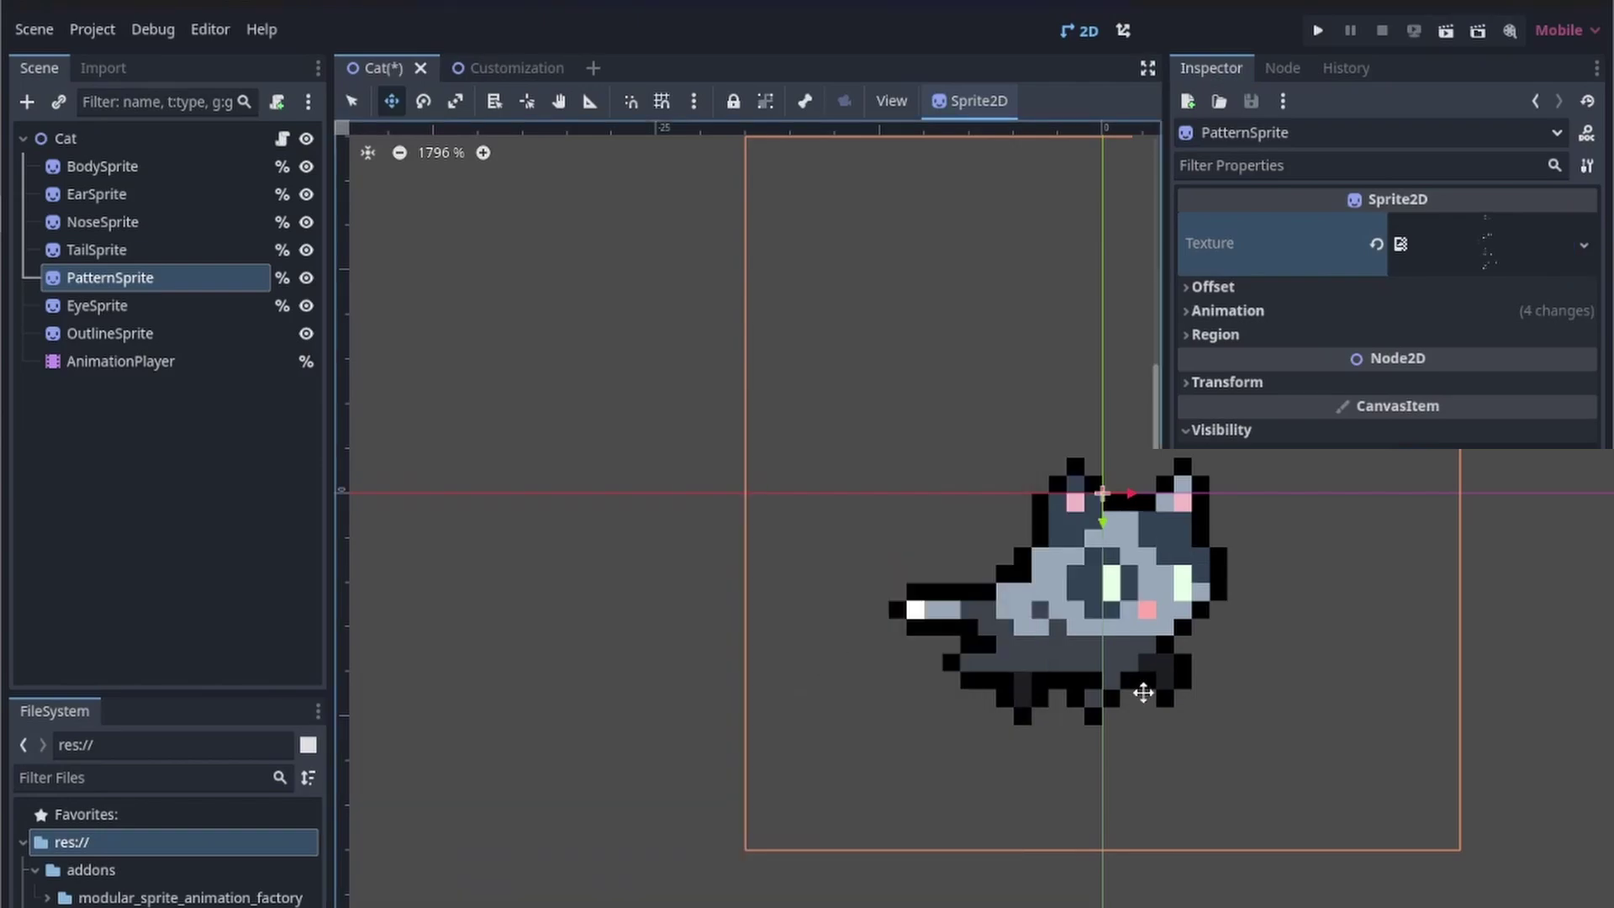
Quick Load a different cat_pattern file as the PatternSprite texture
{"action": "left_click", "coordinate": [1584, 247]}
{"action": "left_click", "coordinate": [1450, 377]}
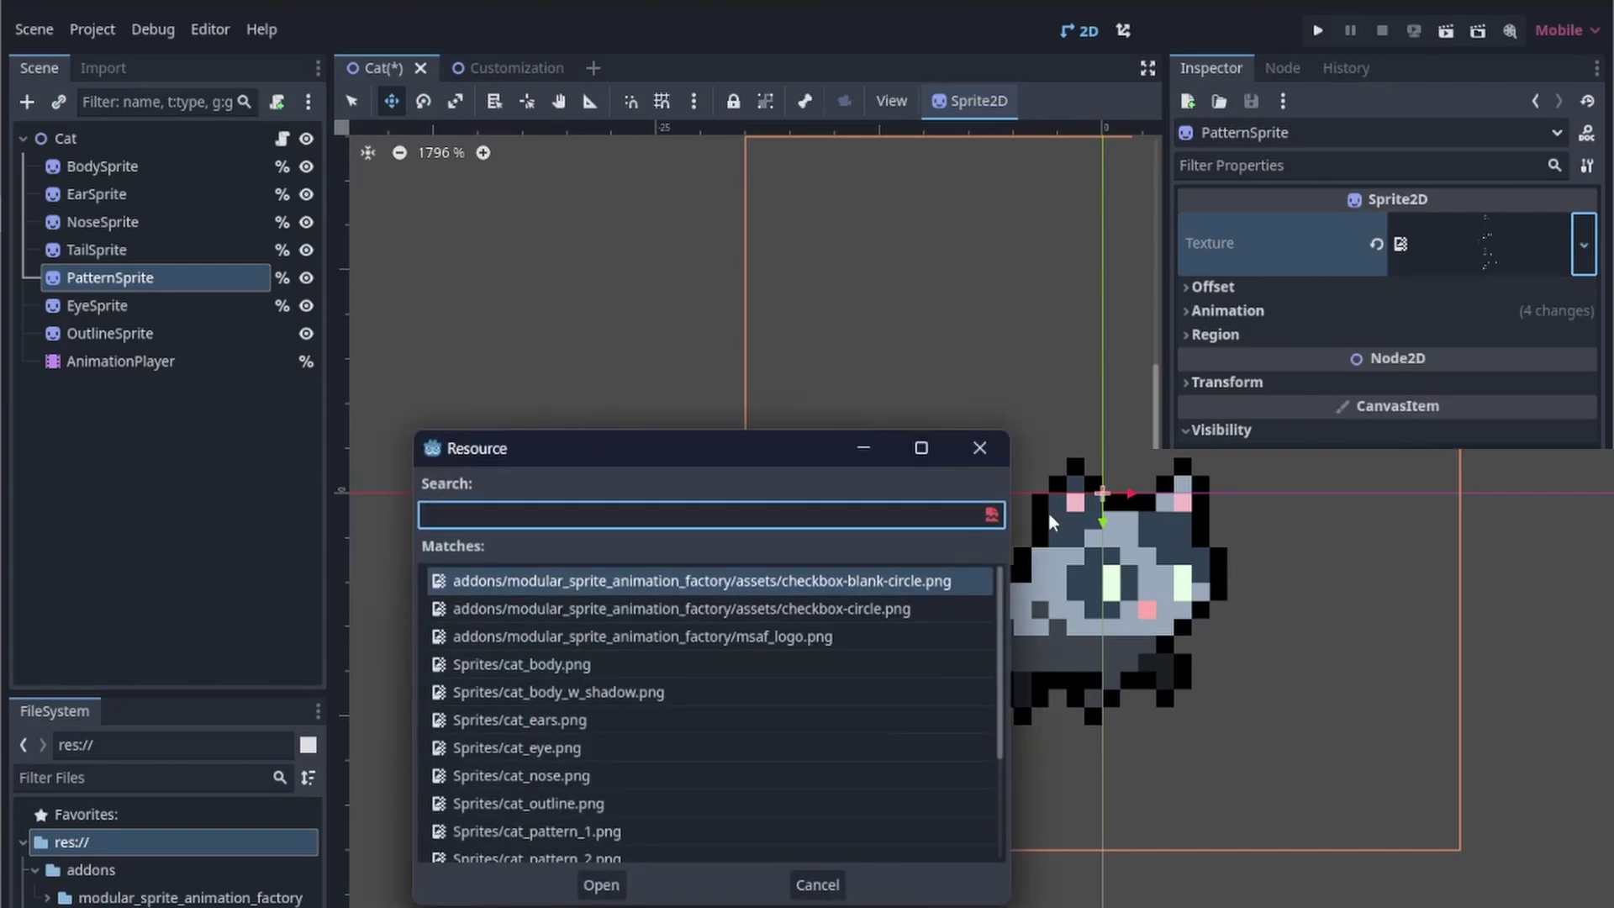
{"action": "type", "text": "patter"}
{"action": "key", "text": "Down"}
{"action": "key", "text": "Down"}
{"action": "key", "text": "Return"}
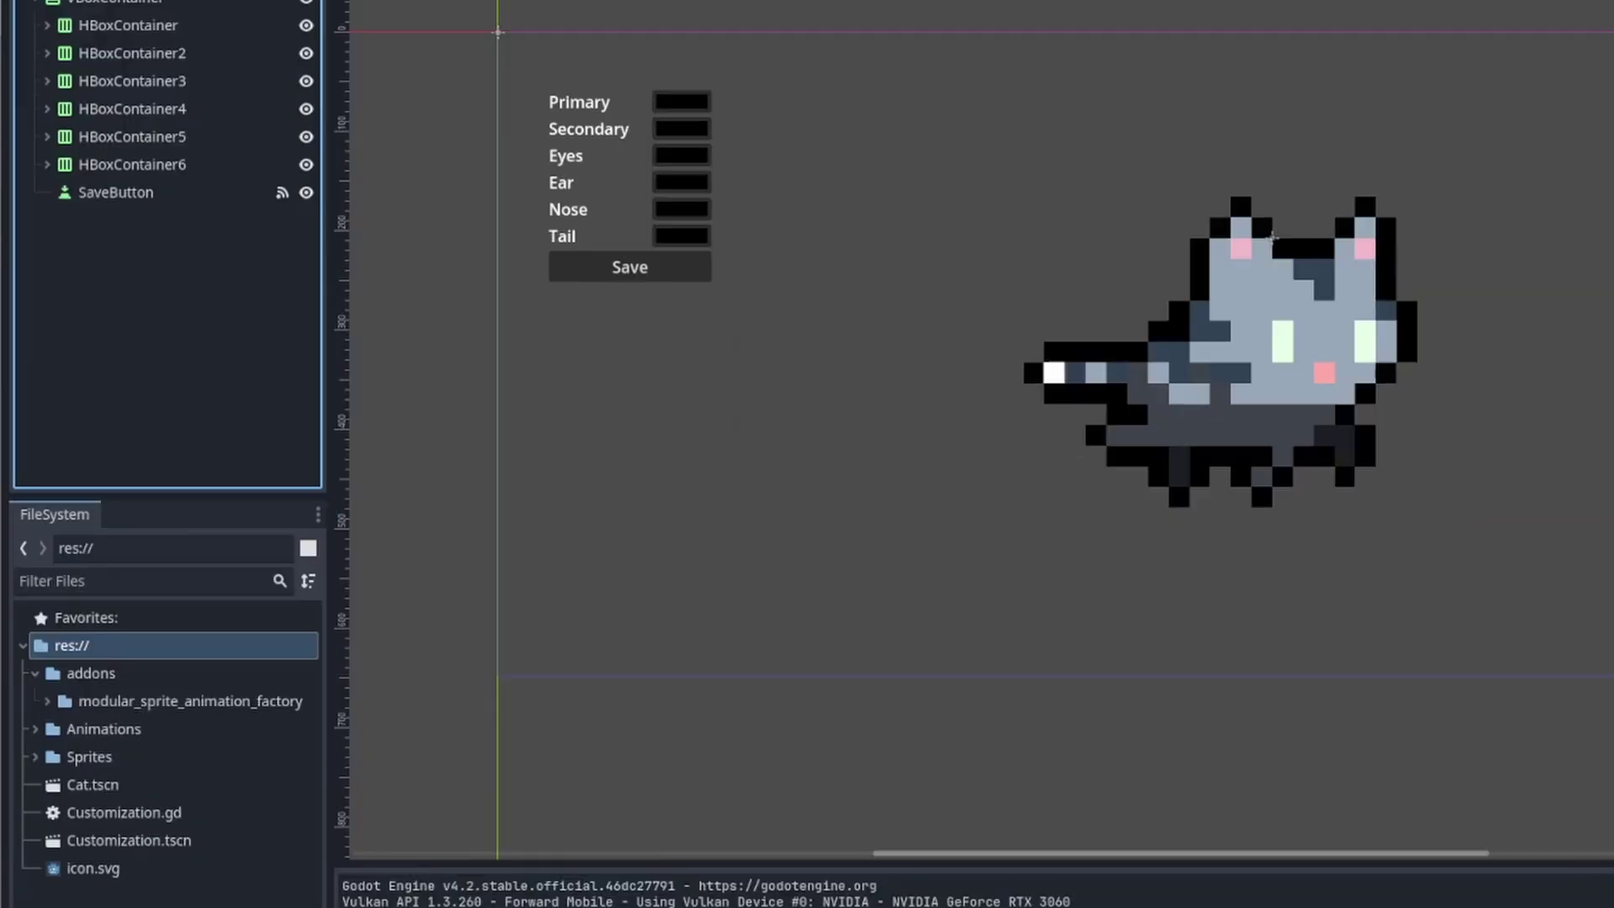
Duplicate the Tail row container to create a seventh row and select its picker button
{"action": "left_click", "coordinate": [145, 172]}
{"action": "key", "text": "ctrl+d"}
{"action": "left_click", "coordinate": [46, 192]}
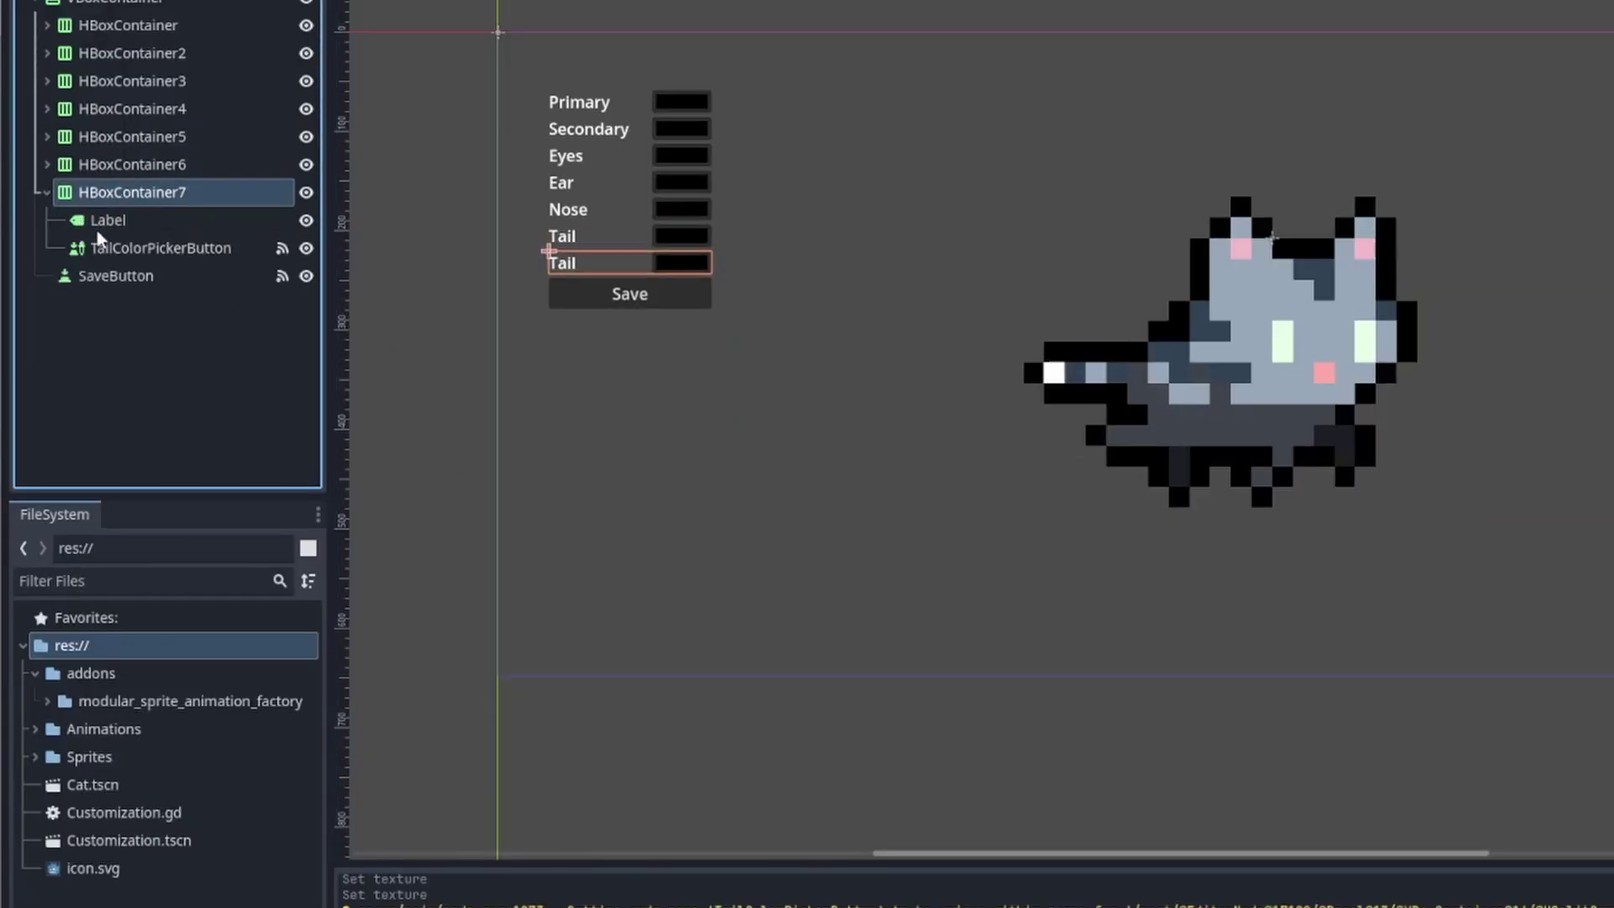
{"action": "left_click", "coordinate": [141, 248]}
Change that node to a plain Button, rename it PatternButton and set its text to 0
{"action": "right_click", "coordinate": [231, 253]}
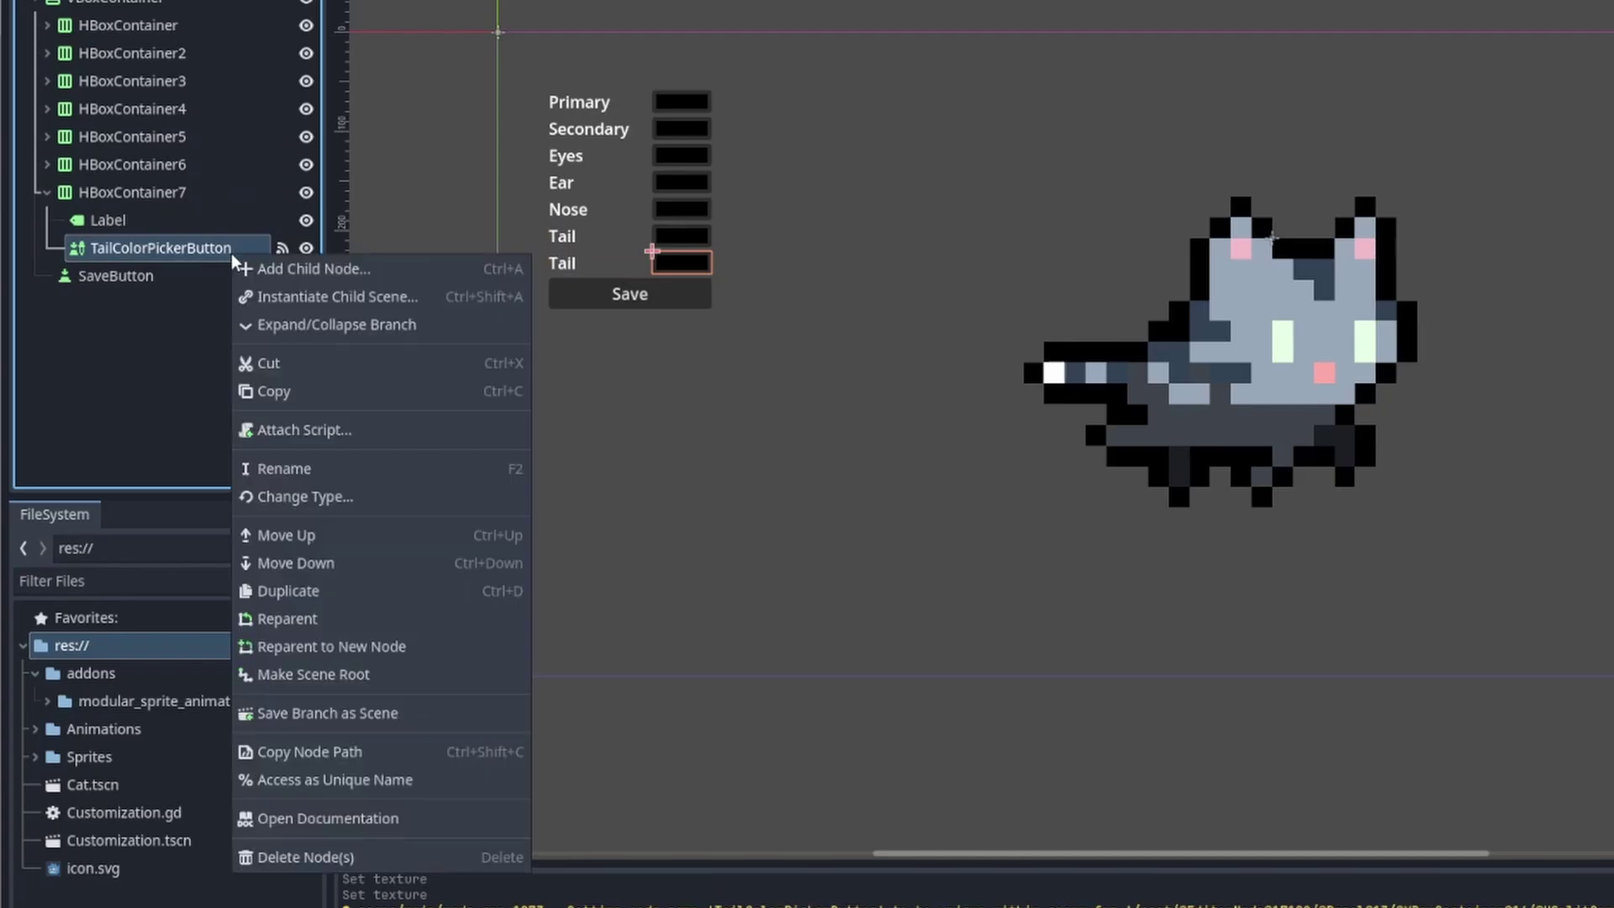
{"action": "left_click", "coordinate": [322, 494]}
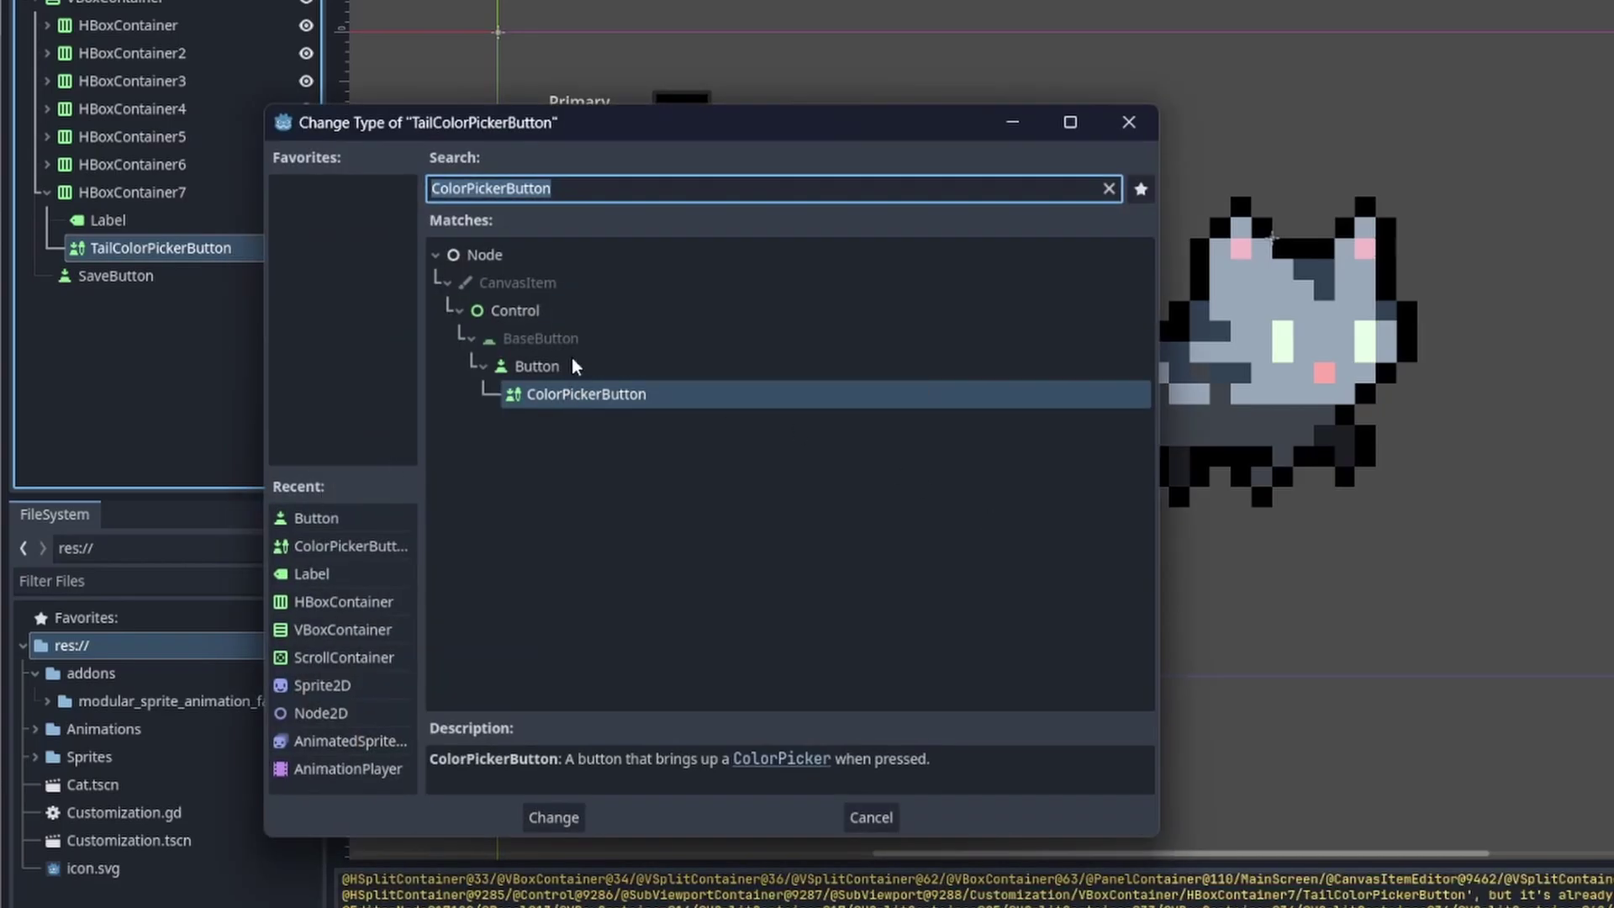
{"action": "left_click", "coordinate": [537, 366]}
{"action": "left_click", "coordinate": [554, 817]}
{"action": "double_click", "coordinate": [157, 247]}
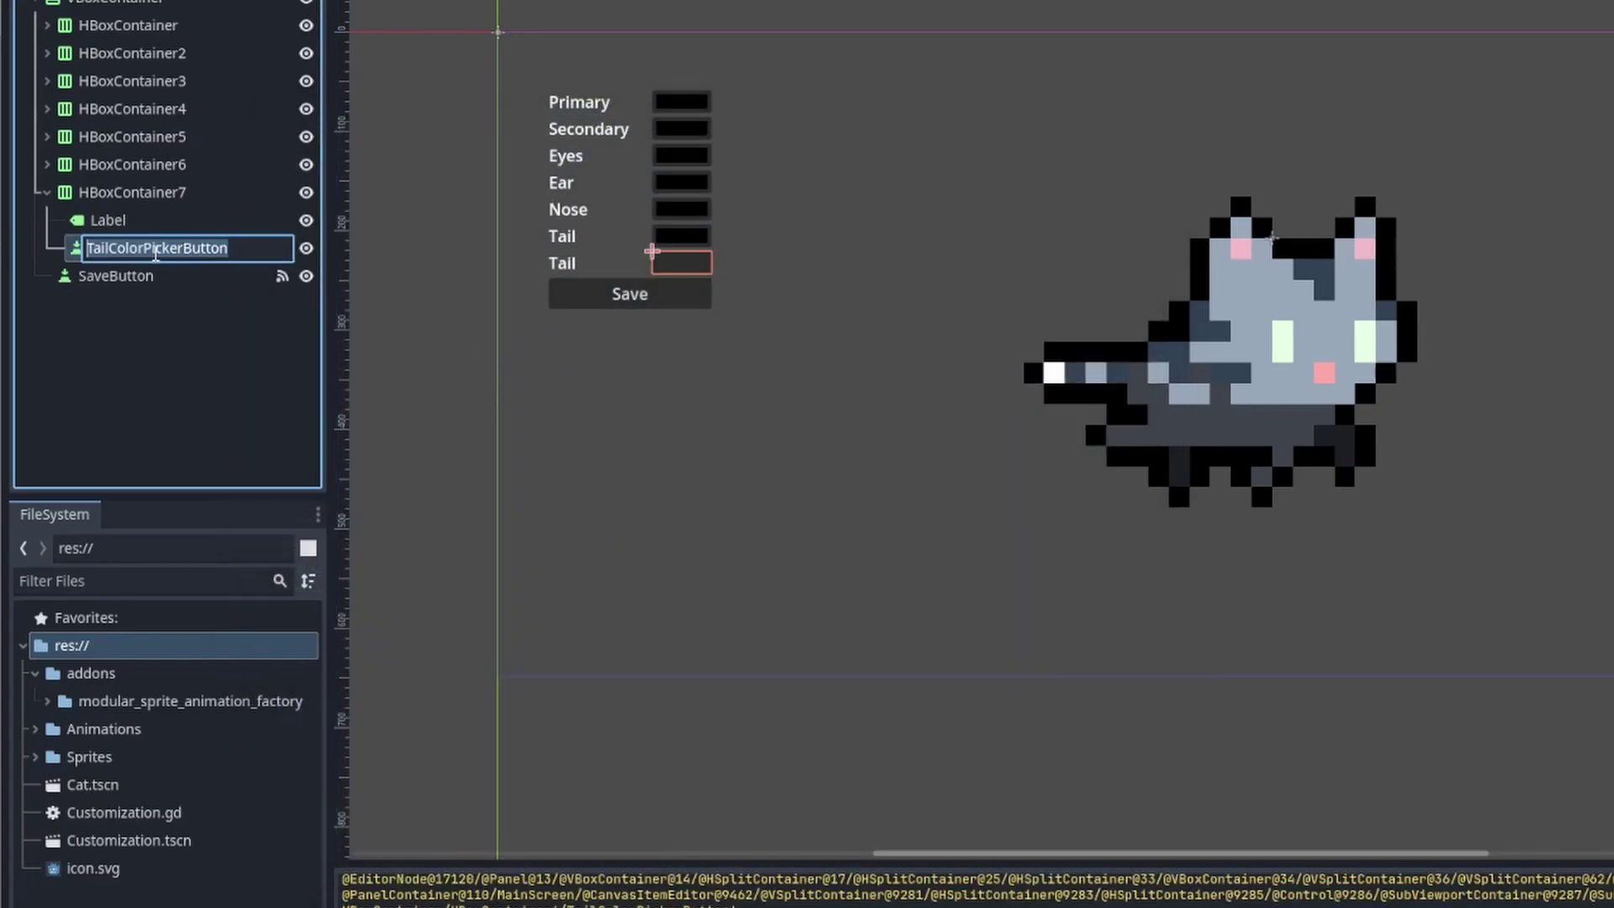
{"action": "type", "text": "PatternButton"}
{"action": "key", "text": "Return"}
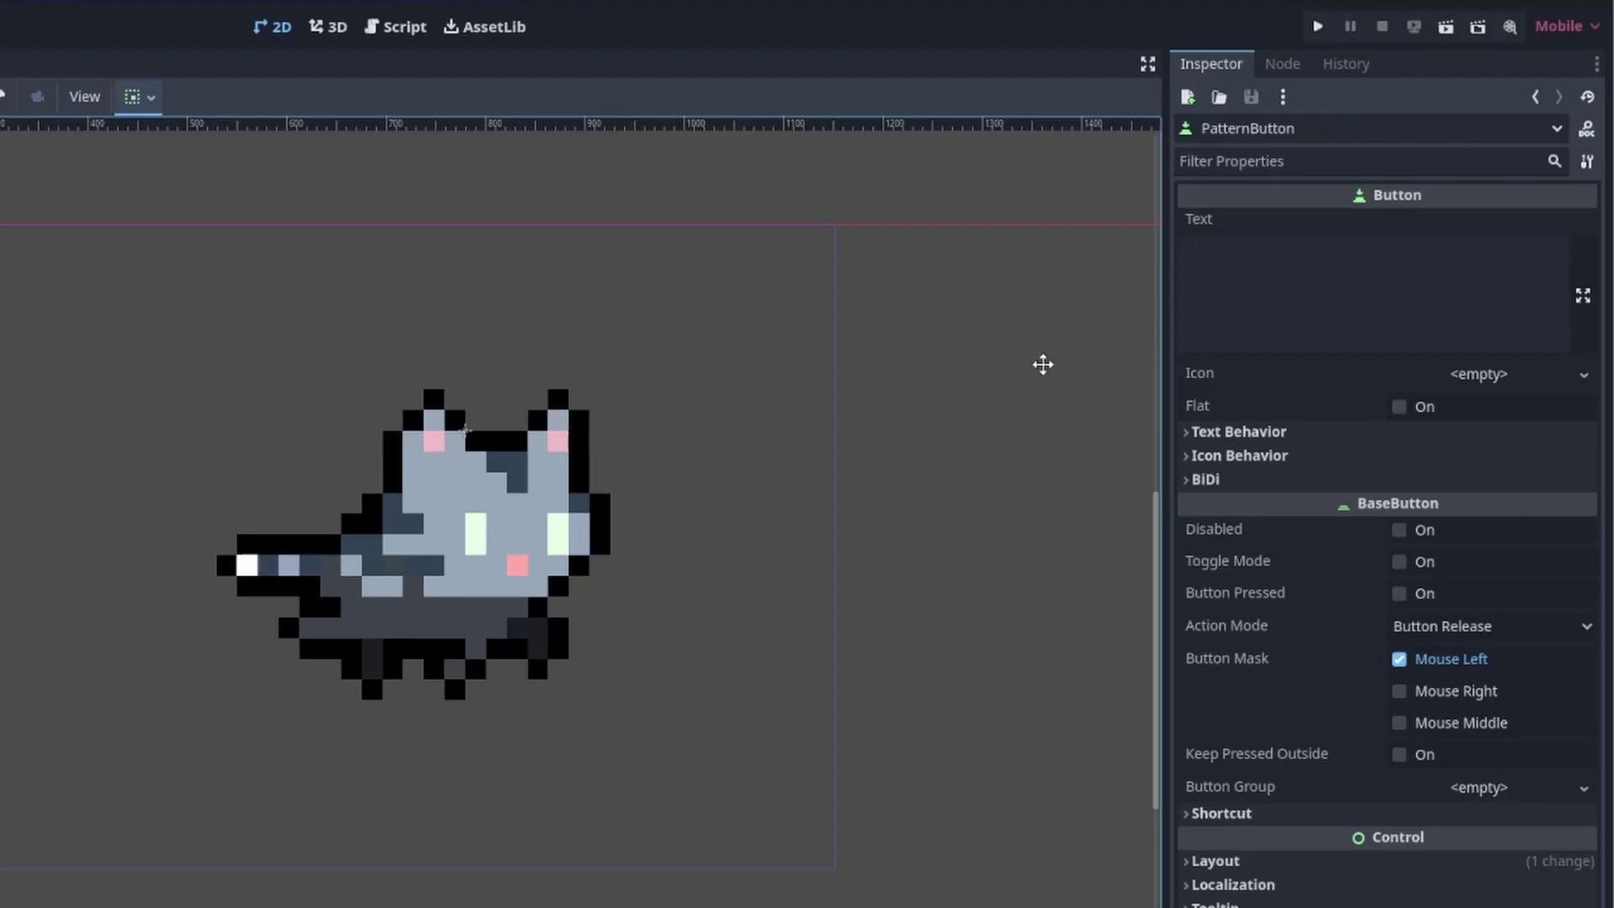
{"action": "left_click", "coordinate": [1299, 317]}
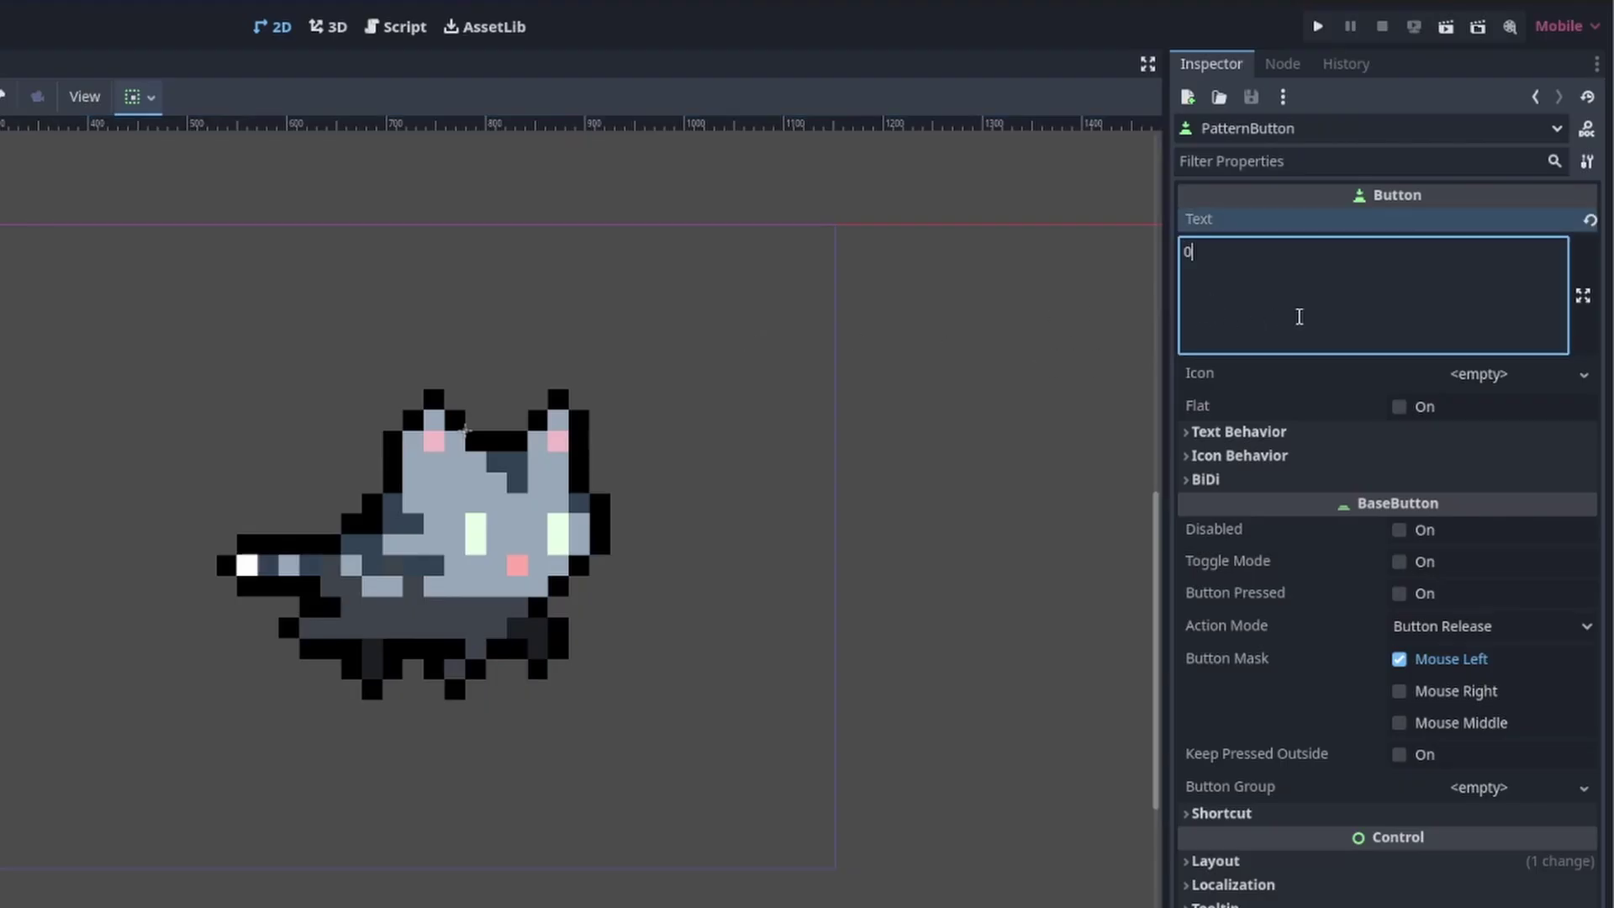
Connect PatternButton's pressed signal to the Customization script and declare var pattern = 0
{"action": "left_click", "coordinate": [1282, 63]}
{"action": "double_click", "coordinate": [1256, 249]}
{"action": "key", "text": "Return"}
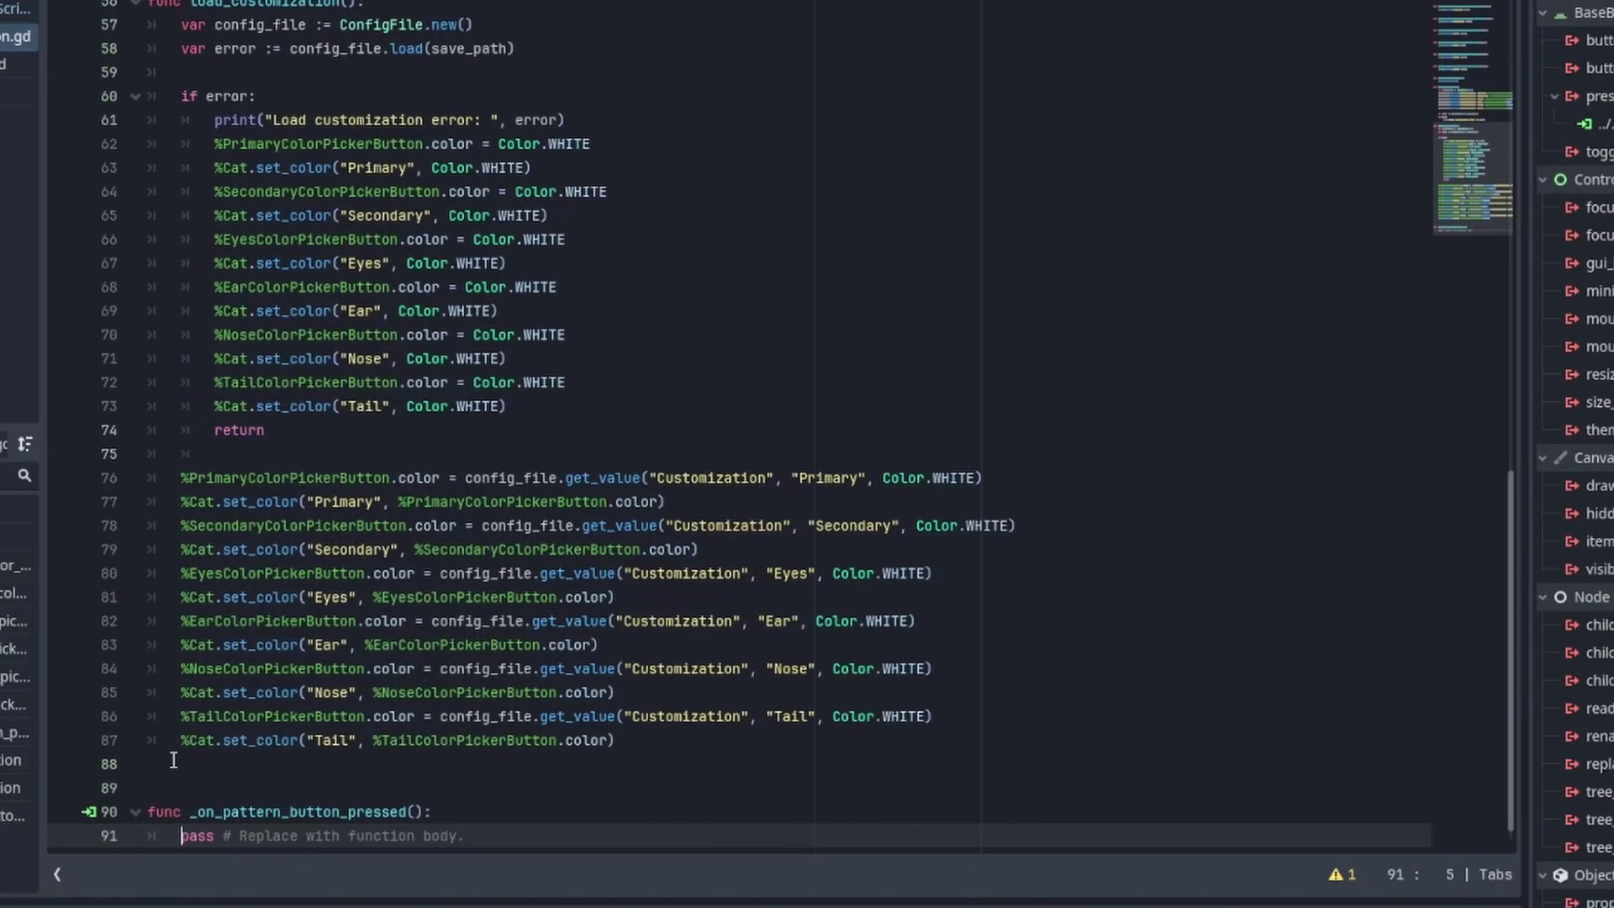
{"action": "scroll", "coordinate": [373, 706], "scroll_direction": "down", "scroll_amount": 1}
{"action": "scroll", "coordinate": [266, 791], "scroll_direction": "up", "scroll_amount": 10}
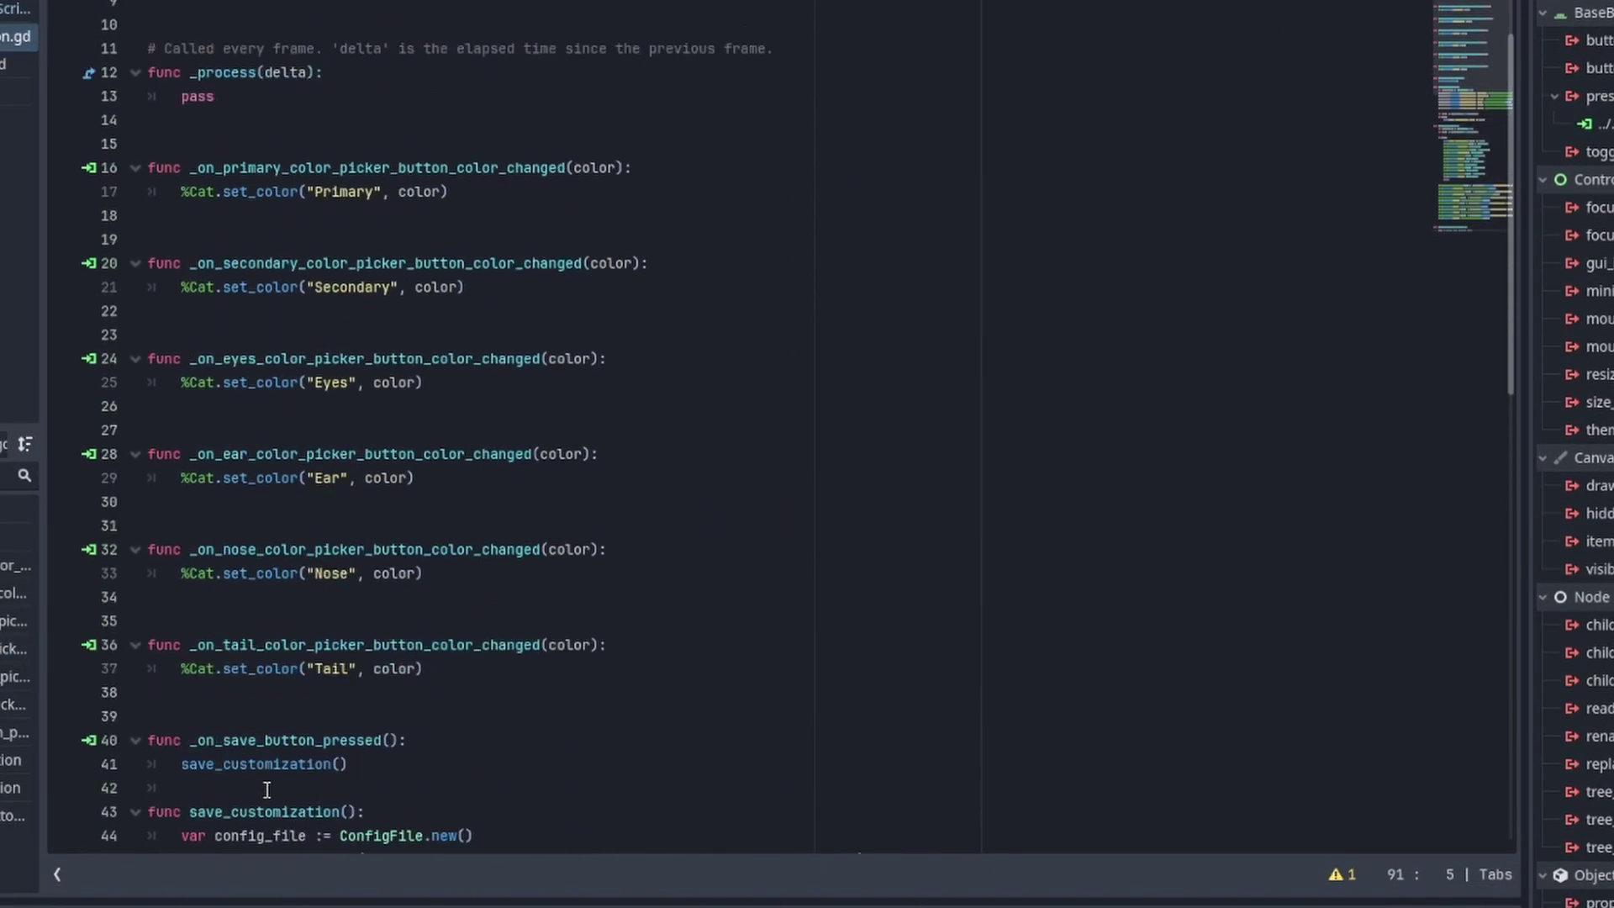
{"action": "scroll", "coordinate": [266, 790], "scroll_direction": "up", "scroll_amount": 5}
{"action": "left_click", "coordinate": [278, 45]}
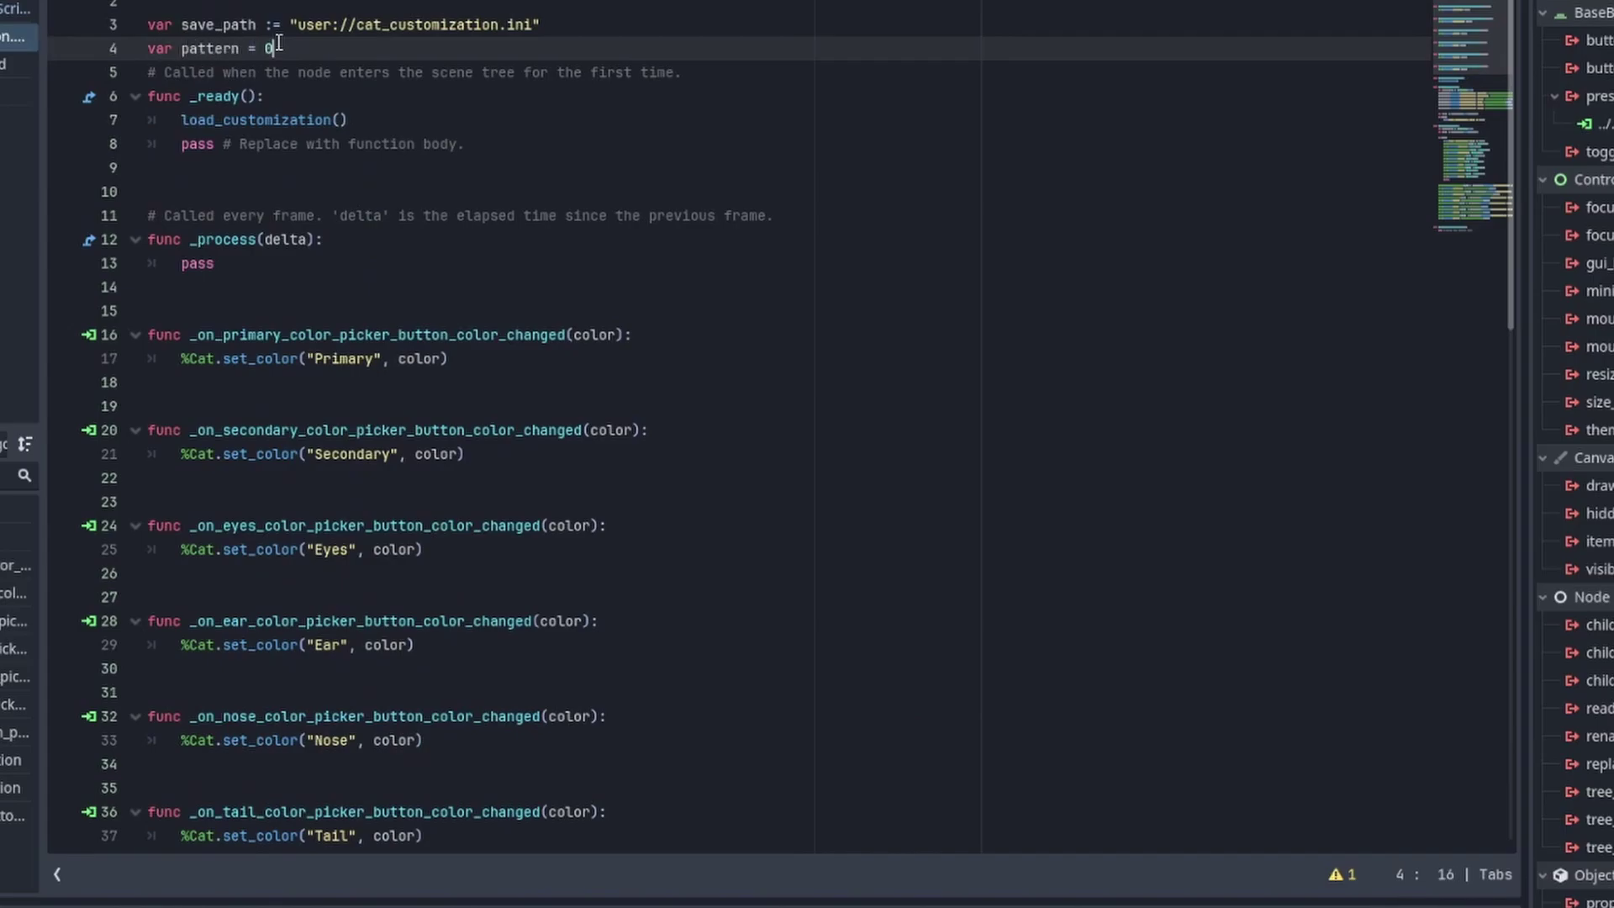
{"action": "scroll", "coordinate": [378, 504], "scroll_direction": "down", "scroll_amount": 15}
{"action": "scroll", "coordinate": [379, 505], "scroll_direction": "down", "scroll_amount": 5}
Write _on_pattern_button_pressed: increment pattern modulo 4, show it on %PatternButton and call %Cat.set_pattern
{"action": "left_click", "coordinate": [436, 787]}
{"action": "key", "text": "Return"}
{"action": "type", "text": "patt"}
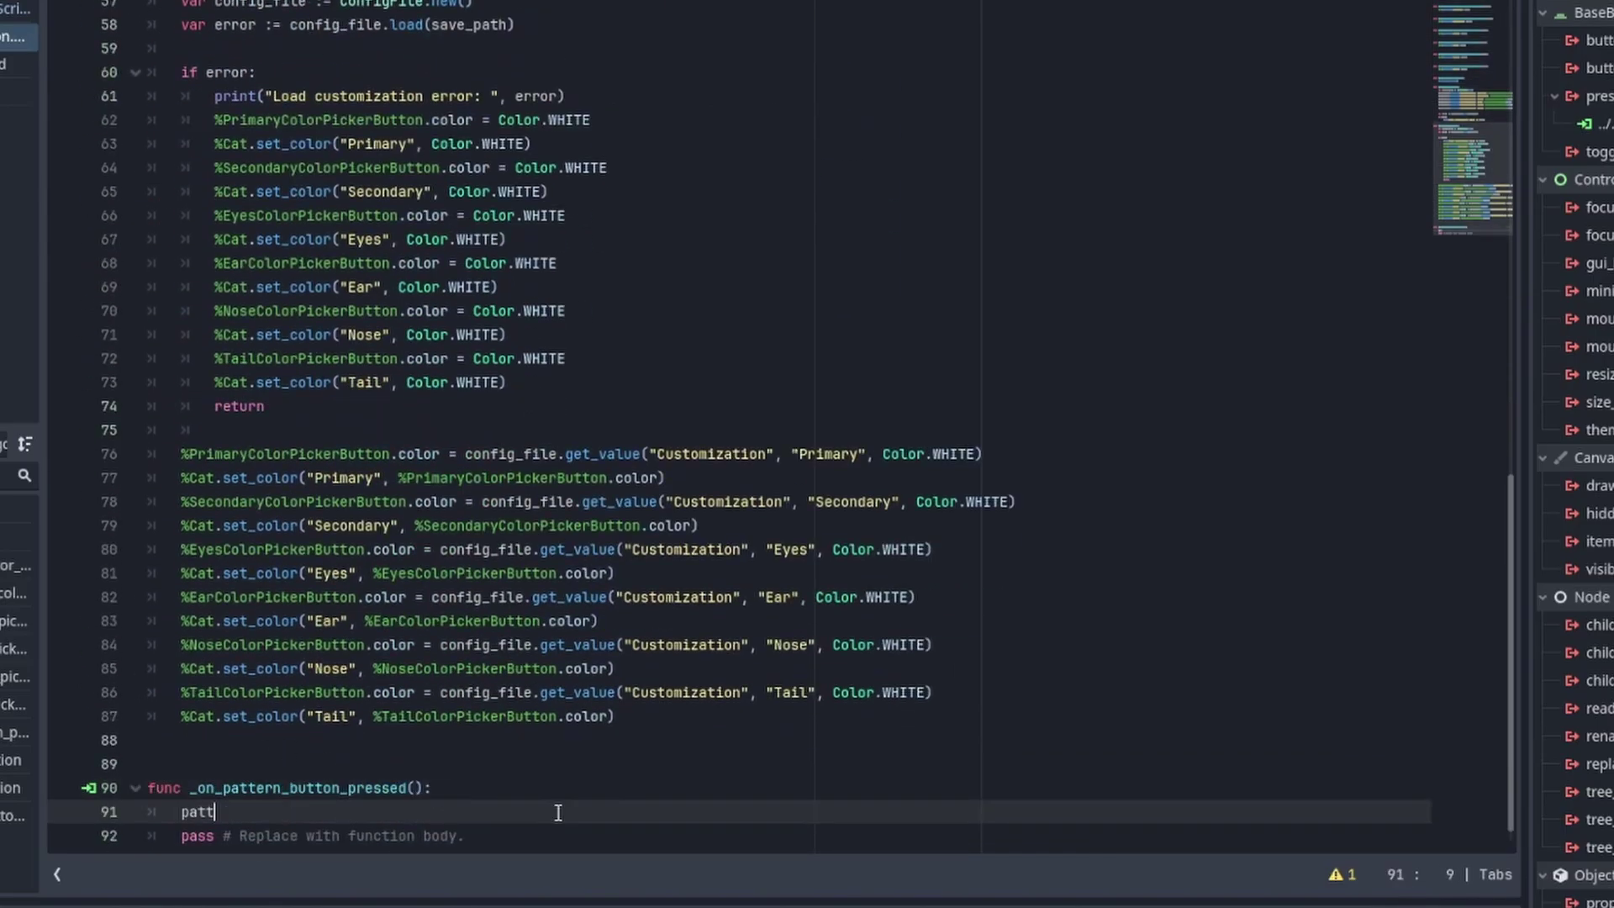
{"action": "type", "text": "ern = (pattern + 1) % 4"}
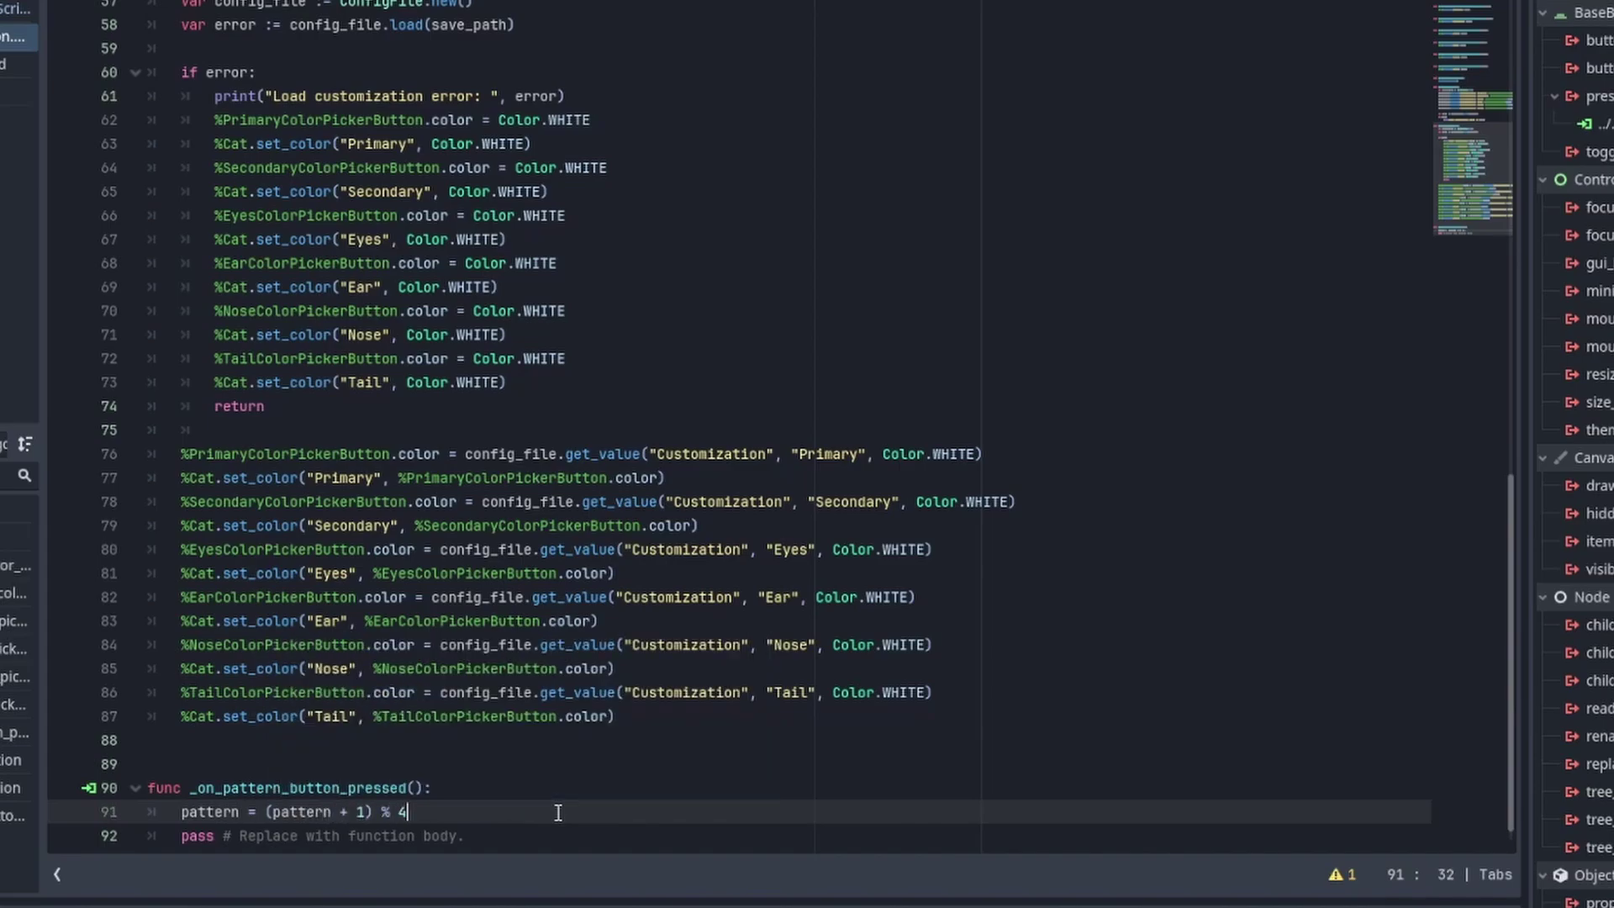
{"action": "key", "text": "Return"}
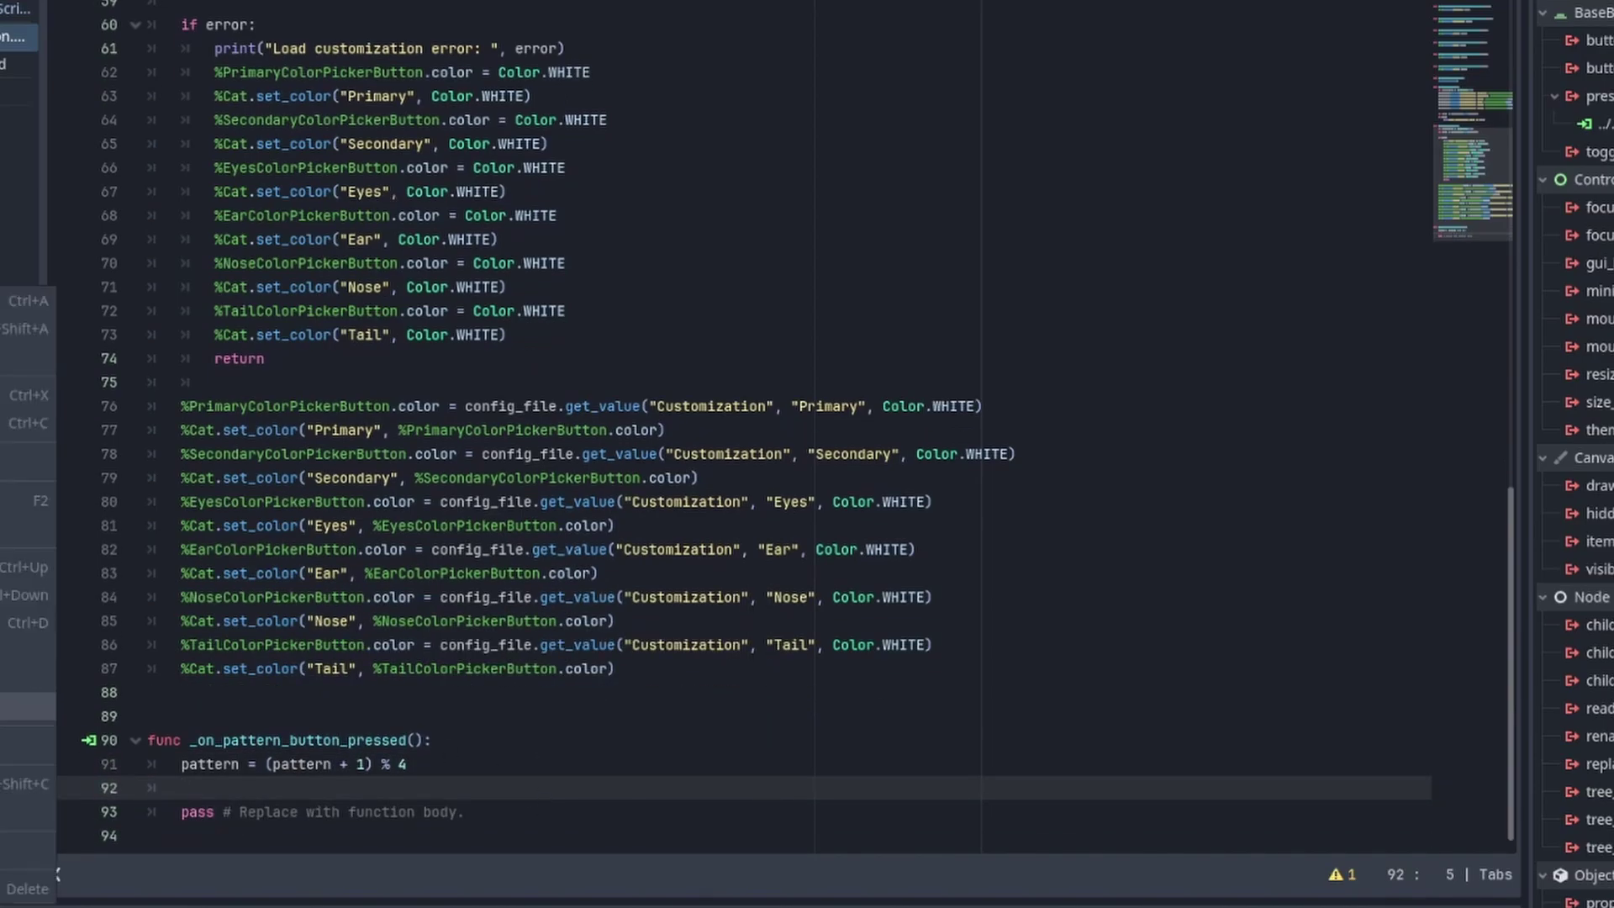
{"action": "key", "text": "Escape"}
{"action": "type", "text": "%PatternButton."}
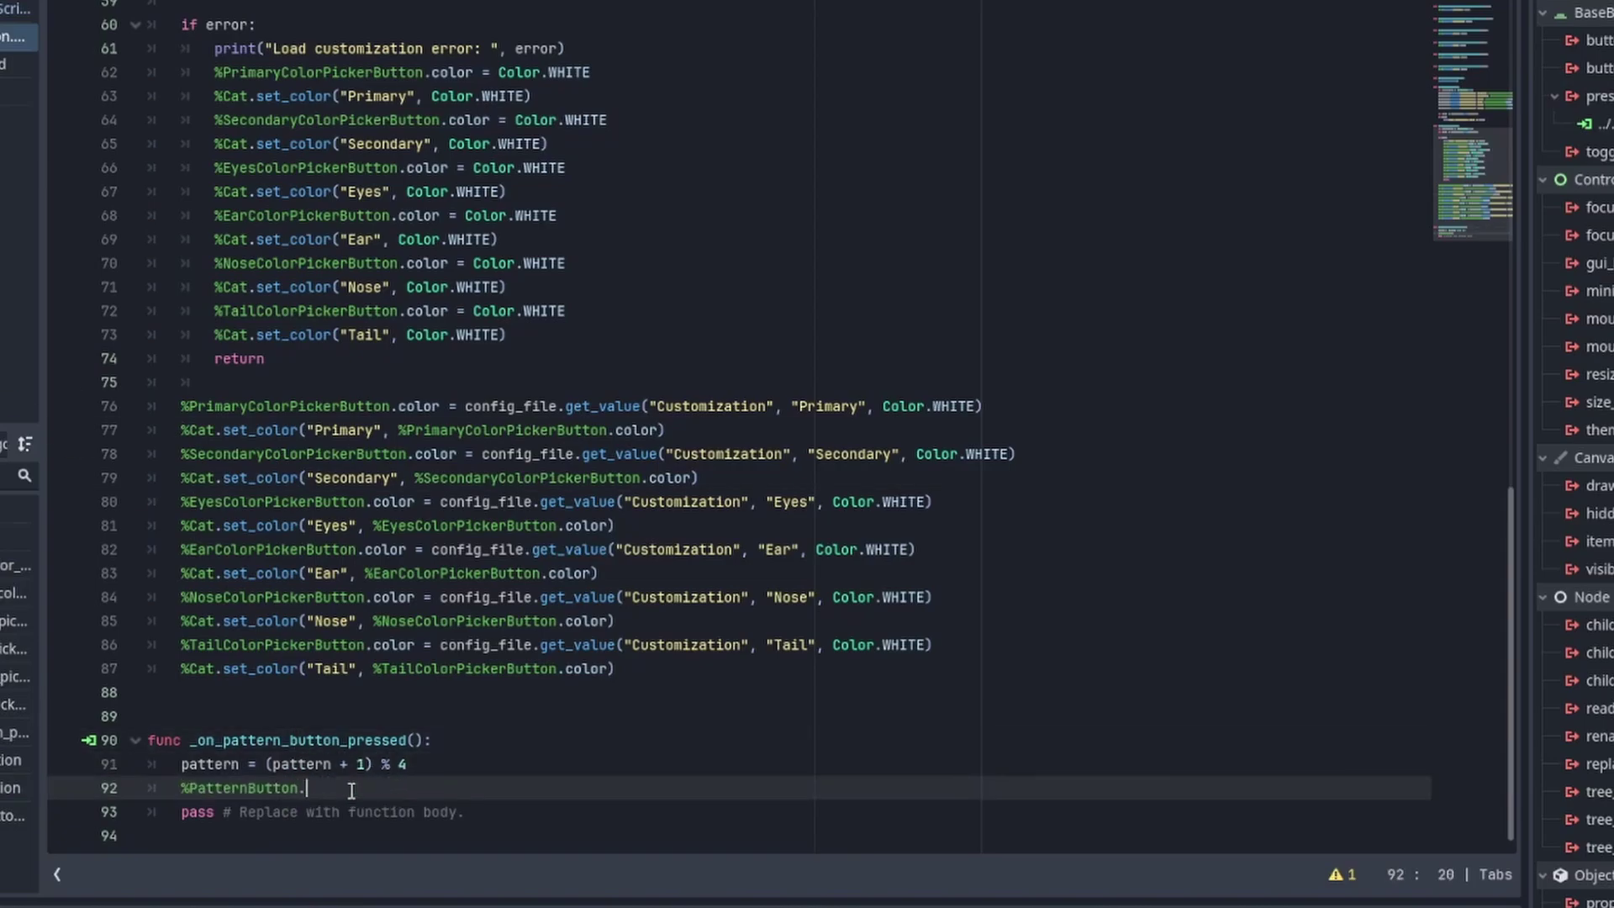
{"action": "type", "text": "text = \"%1"}
{"action": "type", "text": " pat"}
{"action": "key", "text": "Return"}
{"action": "key", "text": "Return"}
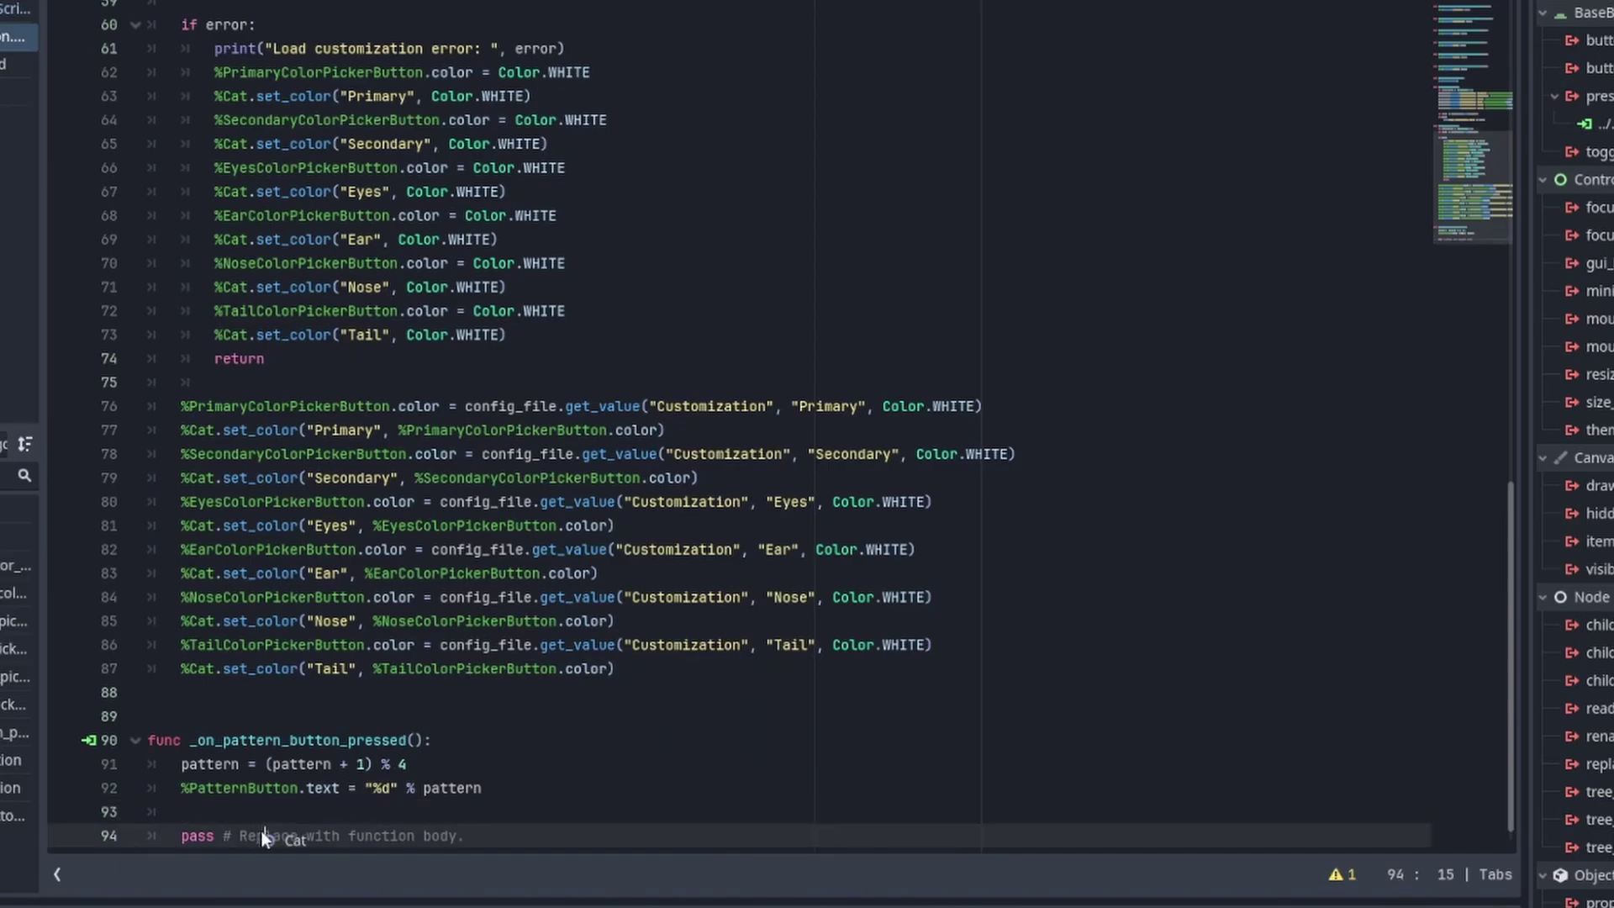
{"action": "type", "text": "%Cat.set_patt"}
{"action": "key", "text": "Return"}
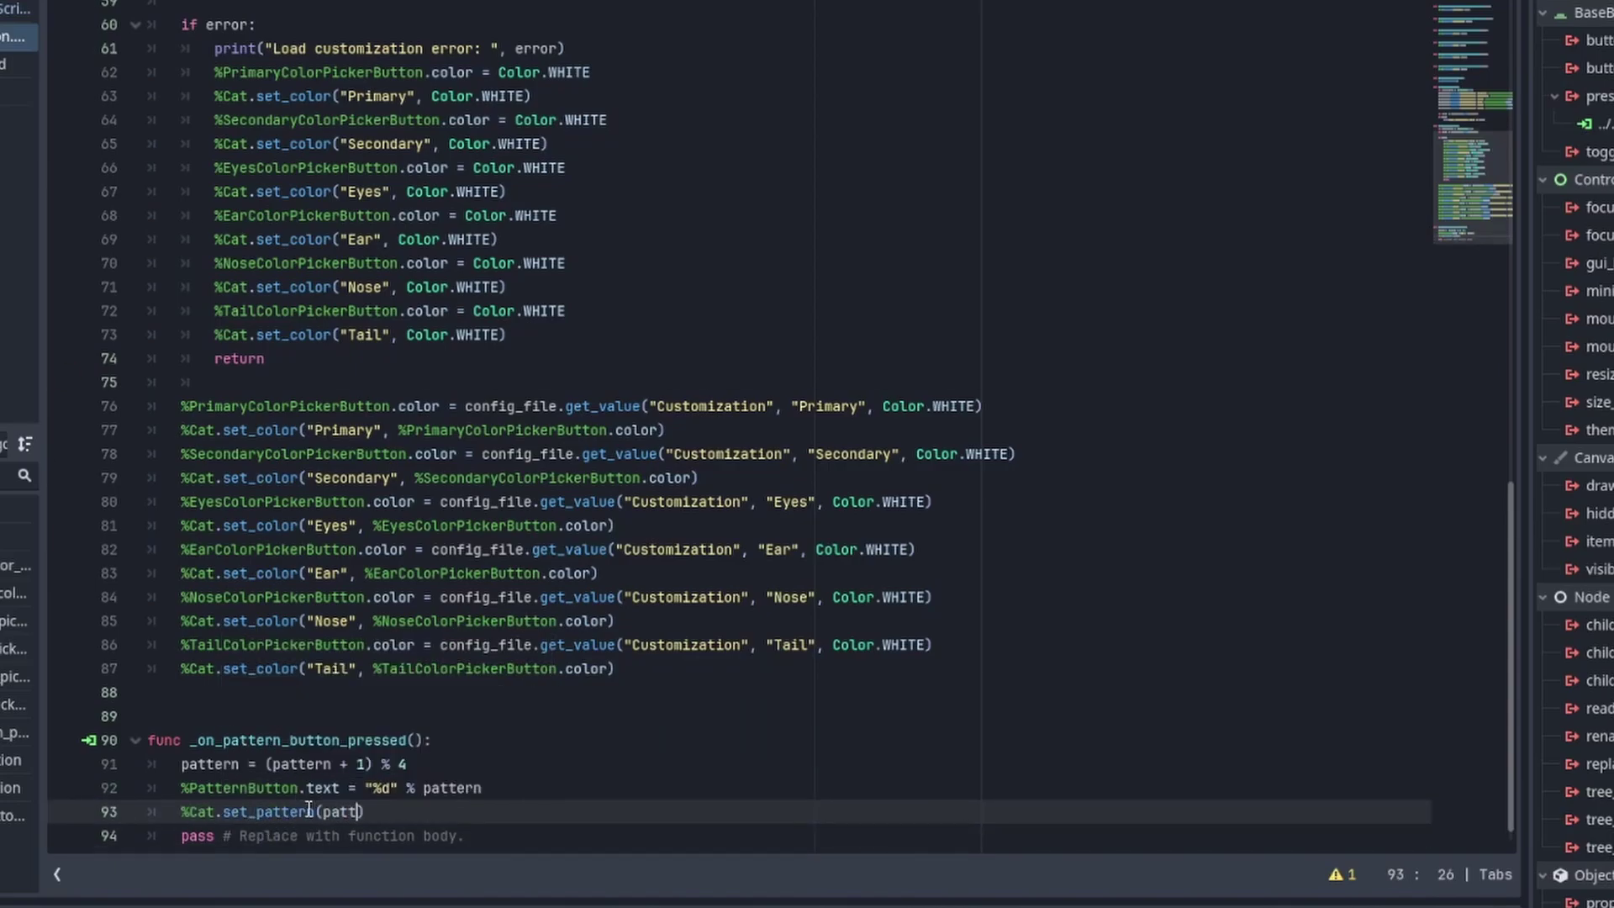
{"action": "type", "text": "pat"}
{"action": "key", "text": "Return"}
{"action": "left_click", "coordinate": [498, 835]}
{"action": "key", "text": "ctrl+shift+k"}
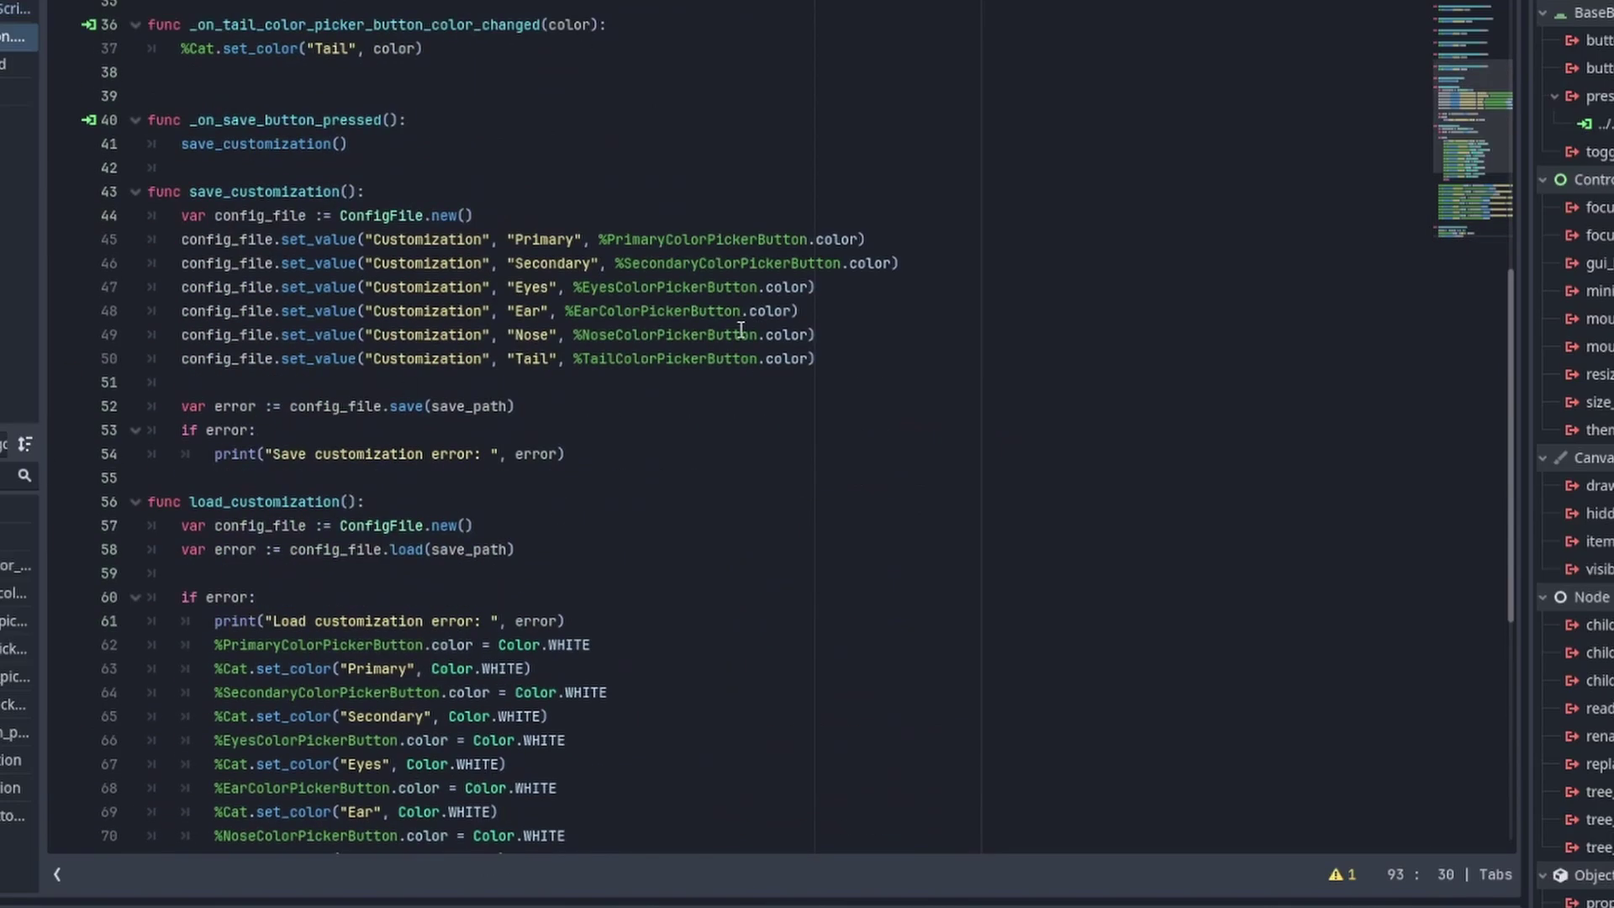
Add lines saving the pattern in the save function and restoring it in load_customization
{"action": "left_click", "coordinate": [820, 358]}
{"action": "key", "text": "Return"}
{"action": "type", "text": "config_file.set_value(\"Customization\", \"Patte"}
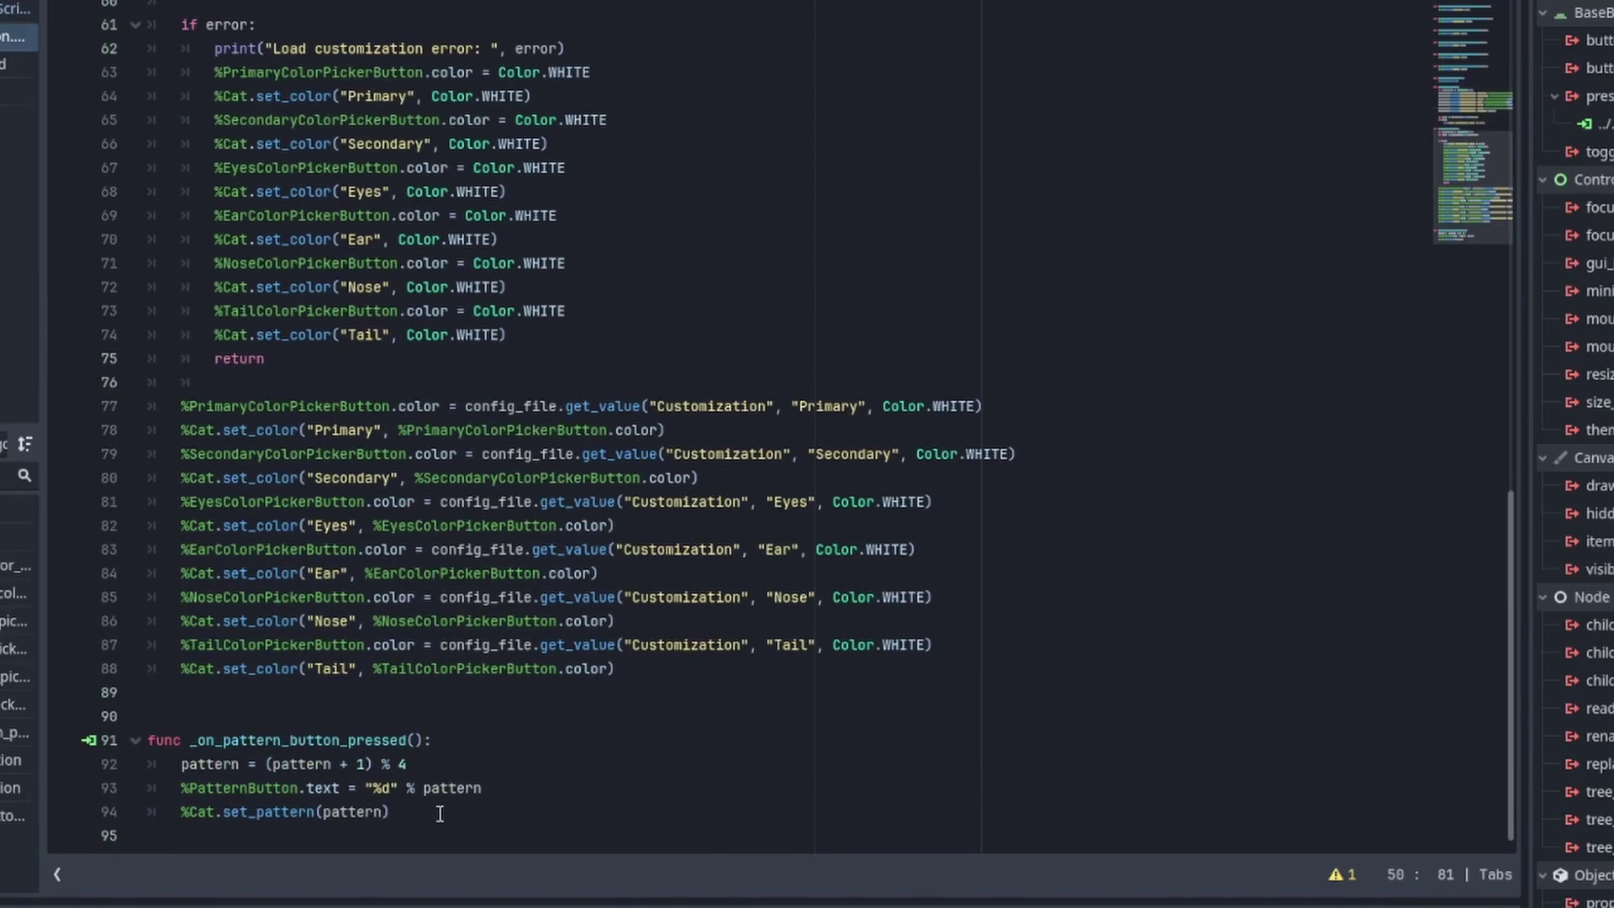
{"action": "left_click", "coordinate": [614, 668]}
{"action": "key", "text": "Return"}
{"action": "type", "text": "pattern = config_file.get_value(\"Customization\", \"Pattern\", 0)"}
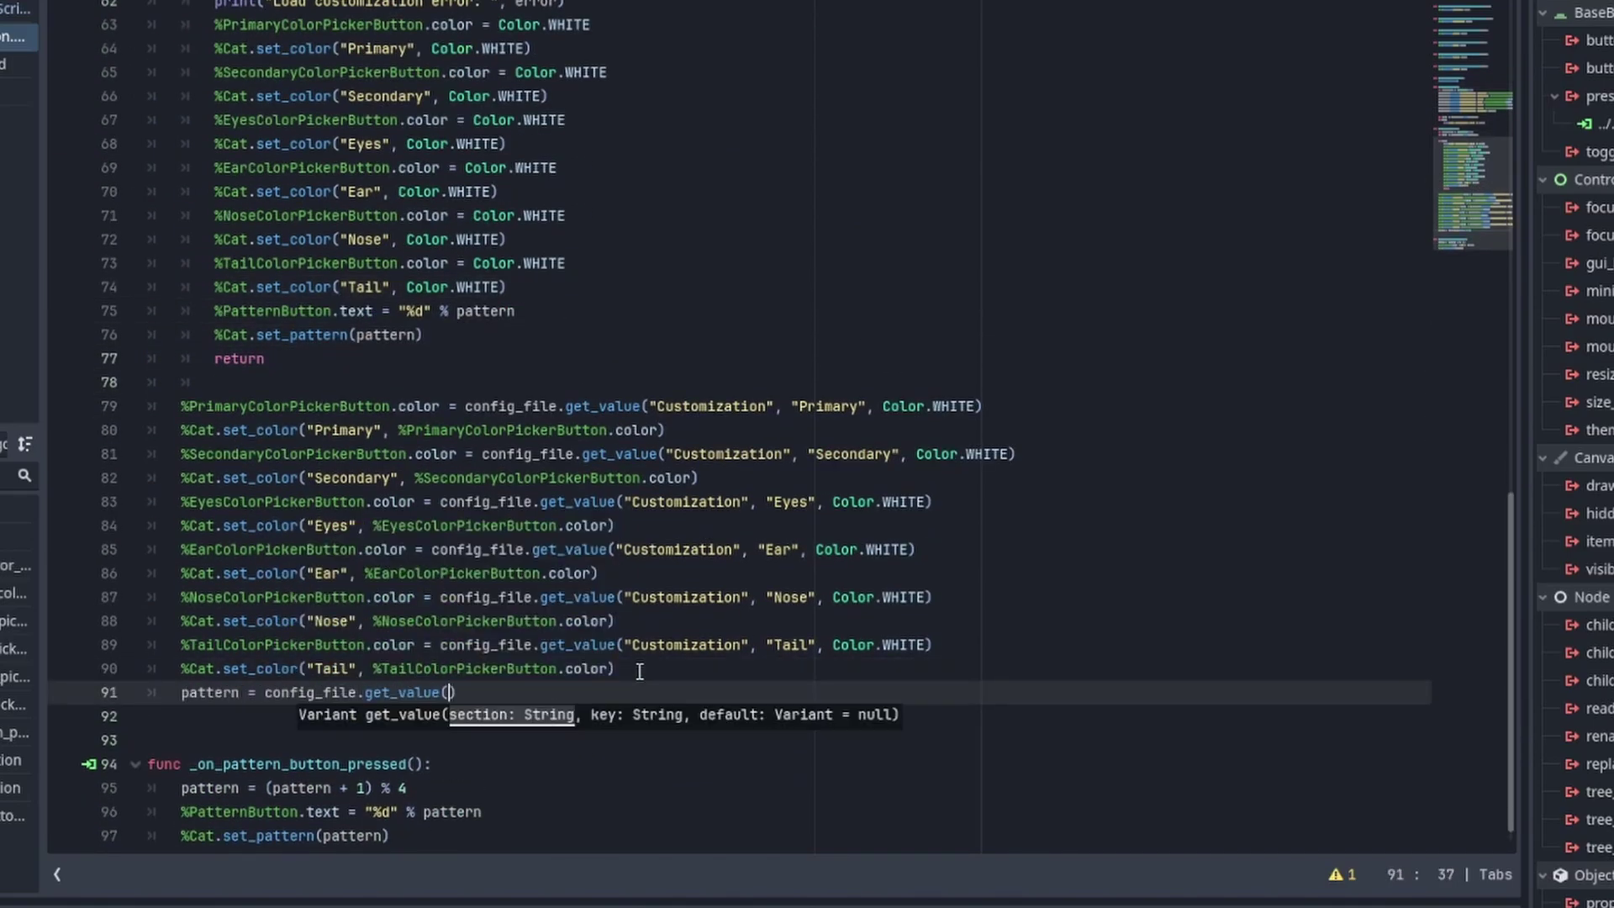
{"action": "key", "text": "ctrl+v"}
Write func set_pattern(pattern) in the Cat script with a match assigning cat_pattern_1.png to %PatternSprite.texture for case 1
{"action": "key", "text": "Down"}
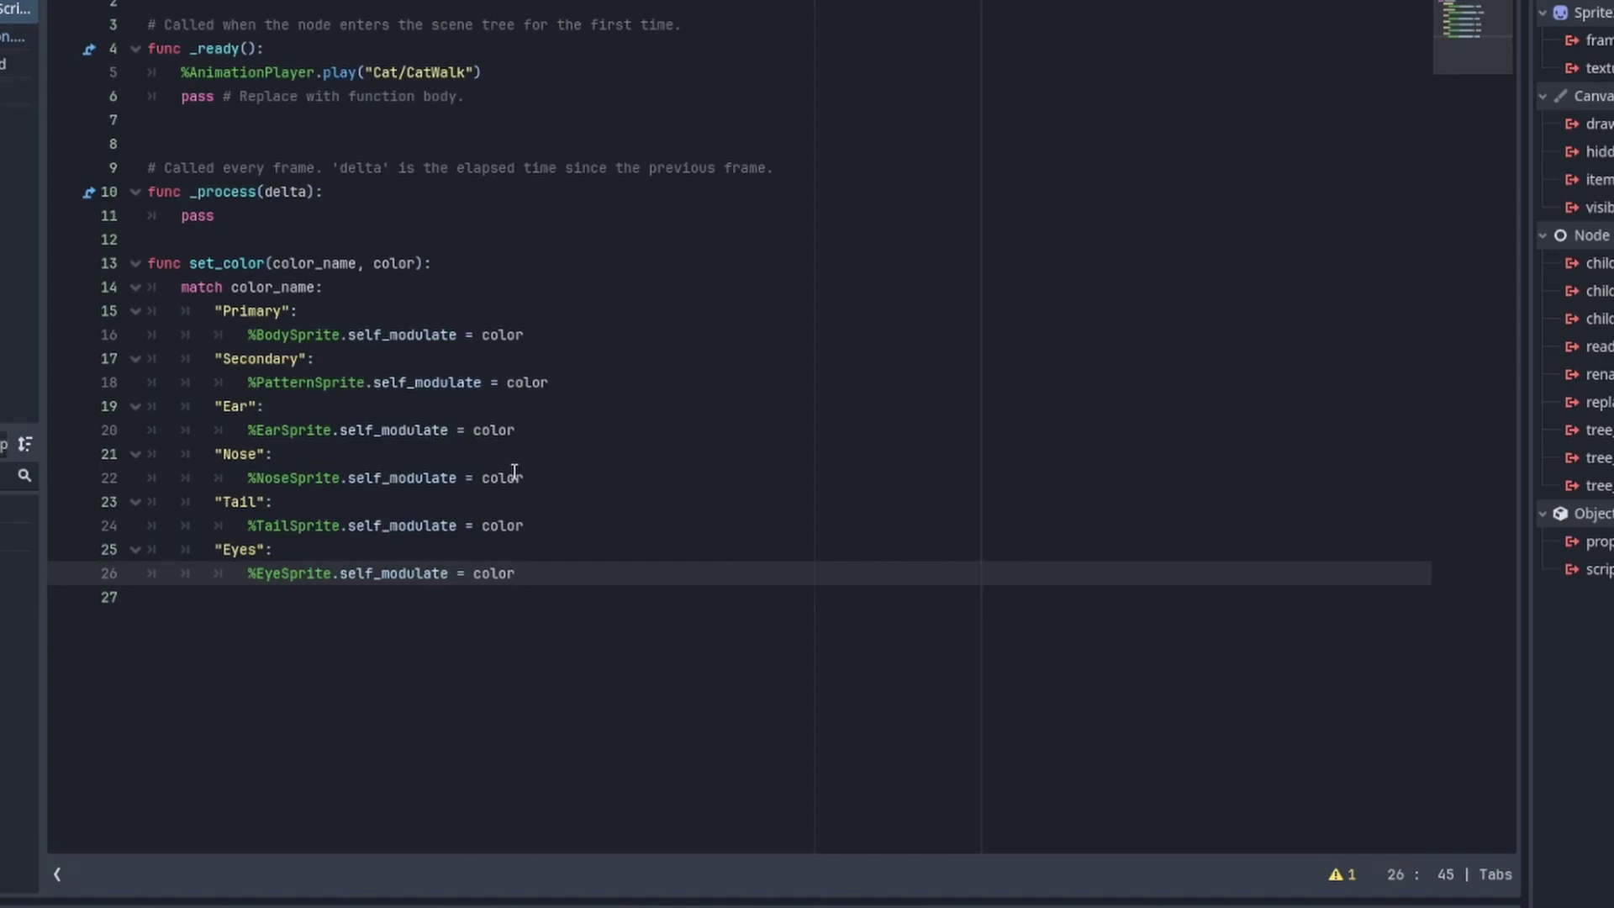
{"action": "key", "text": "Return"}
{"action": "key", "text": "Return"}
{"action": "type", "text": "func set_pattern(pattern):"}
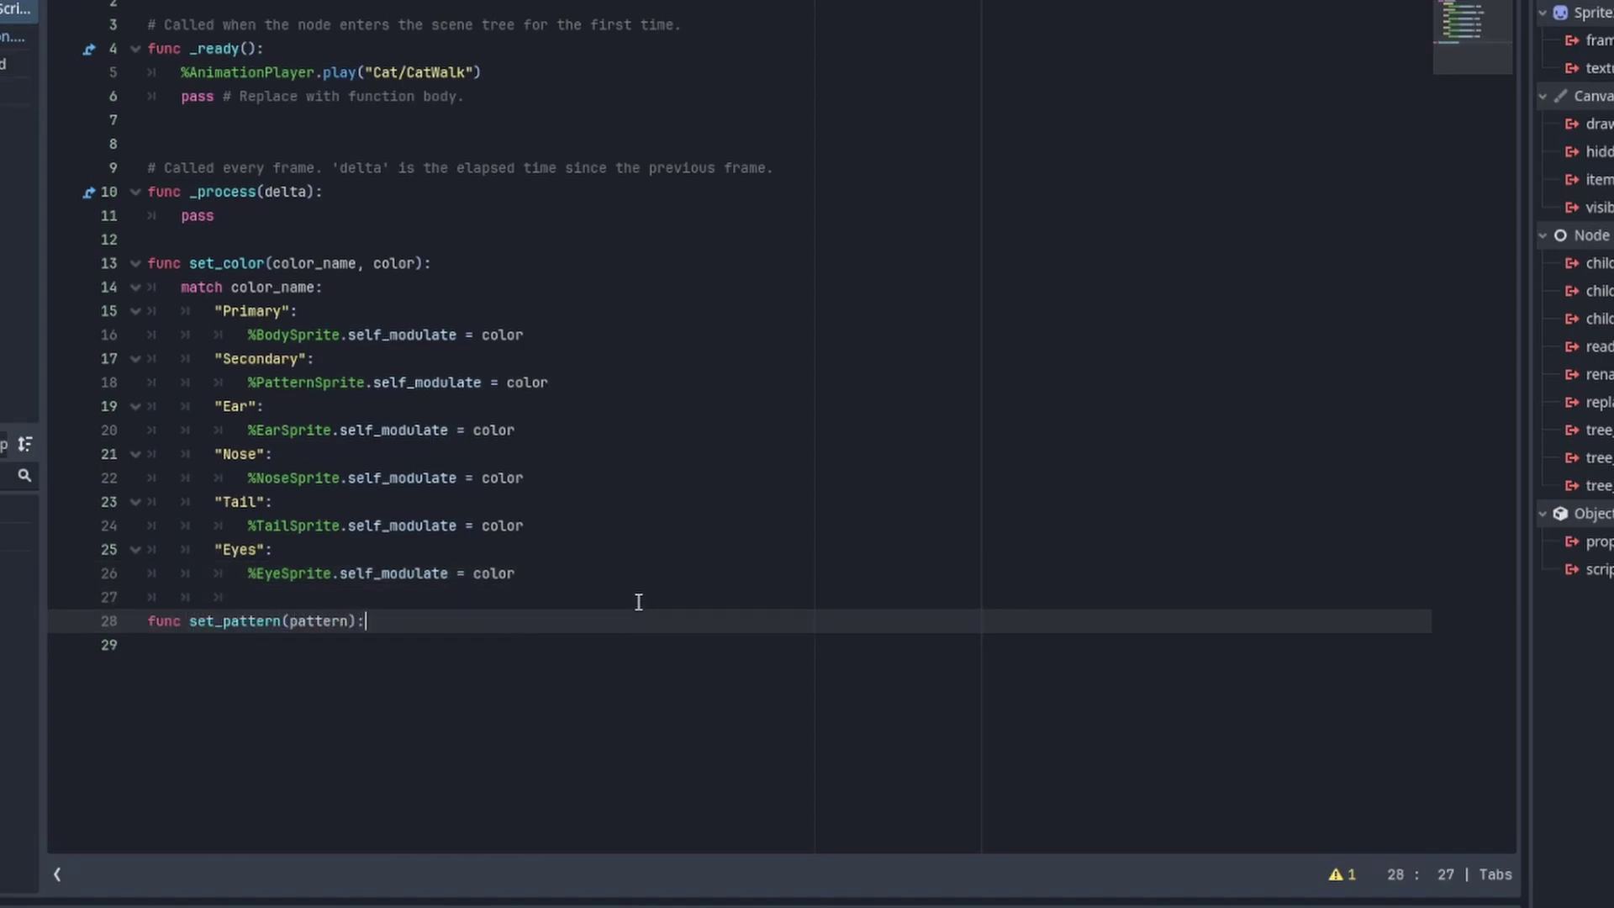
{"action": "key", "text": "Return"}
{"action": "type", "text": "h pattern:"}
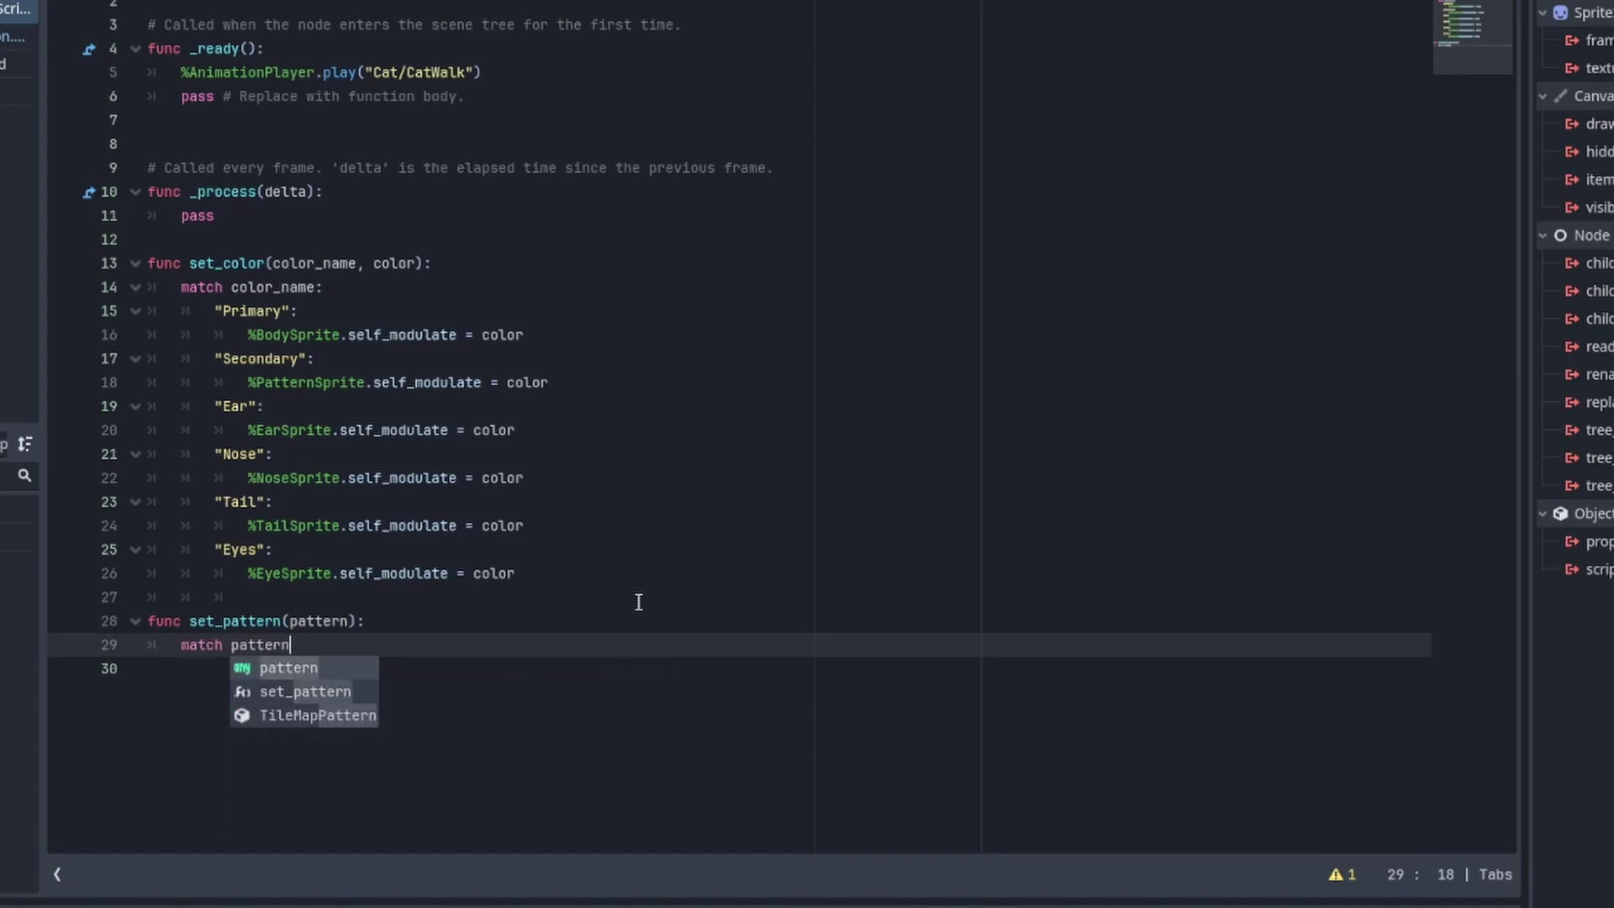
{"action": "key", "text": "Return"}
{"action": "type", "text": ":"}
{"action": "type", "text": "1:"}
{"action": "key", "text": "Return"}
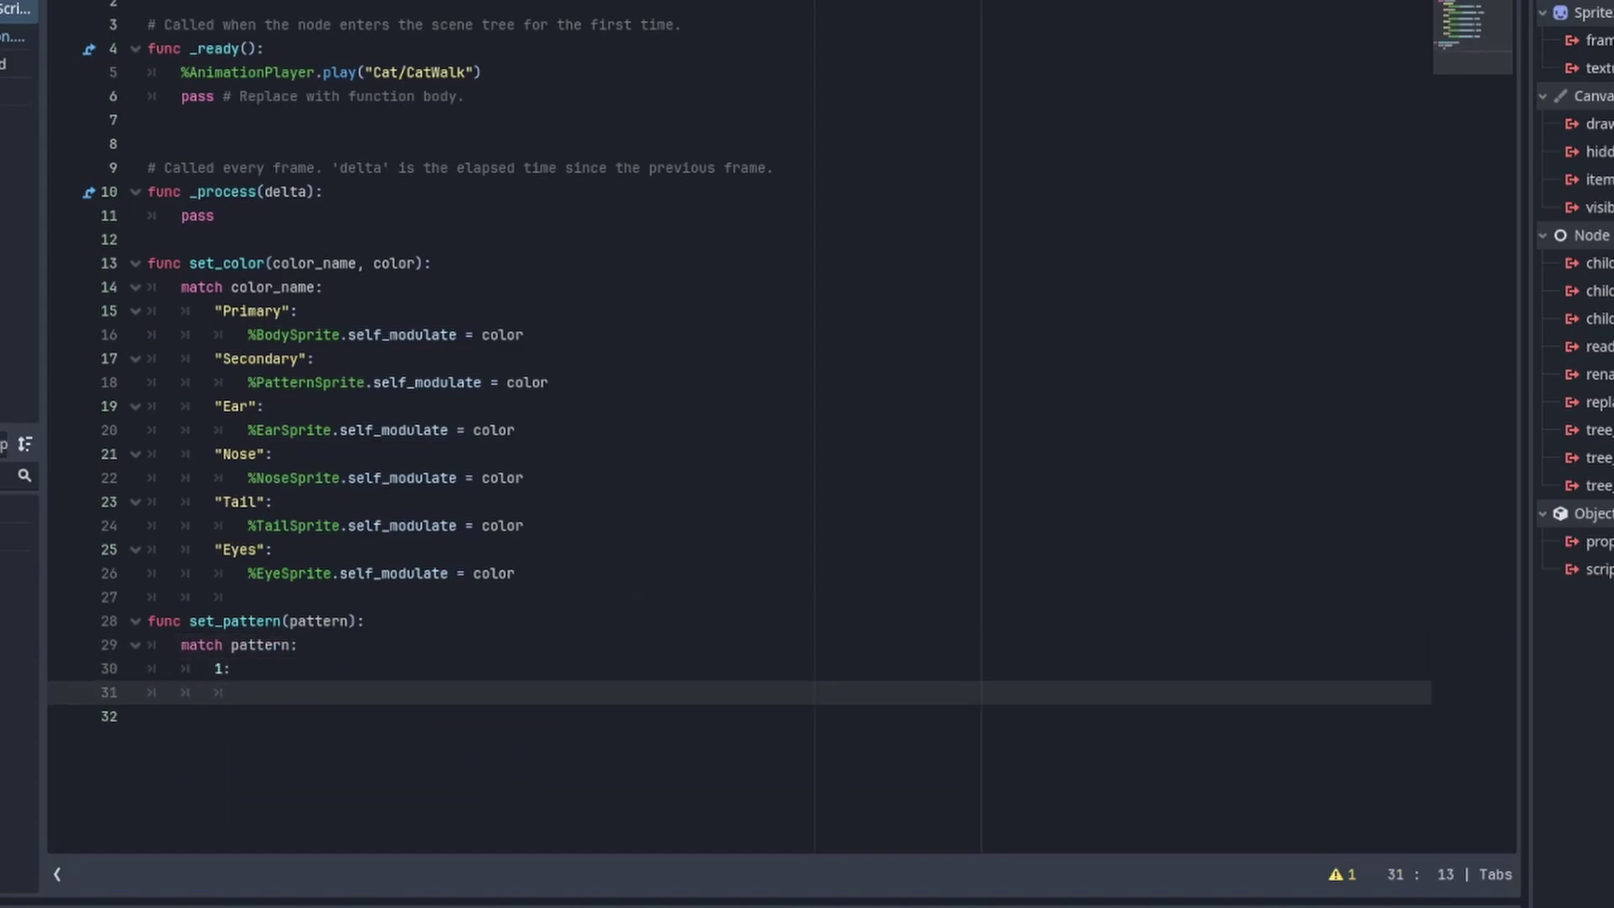
{"action": "type", "text": "%PatternSprite."}
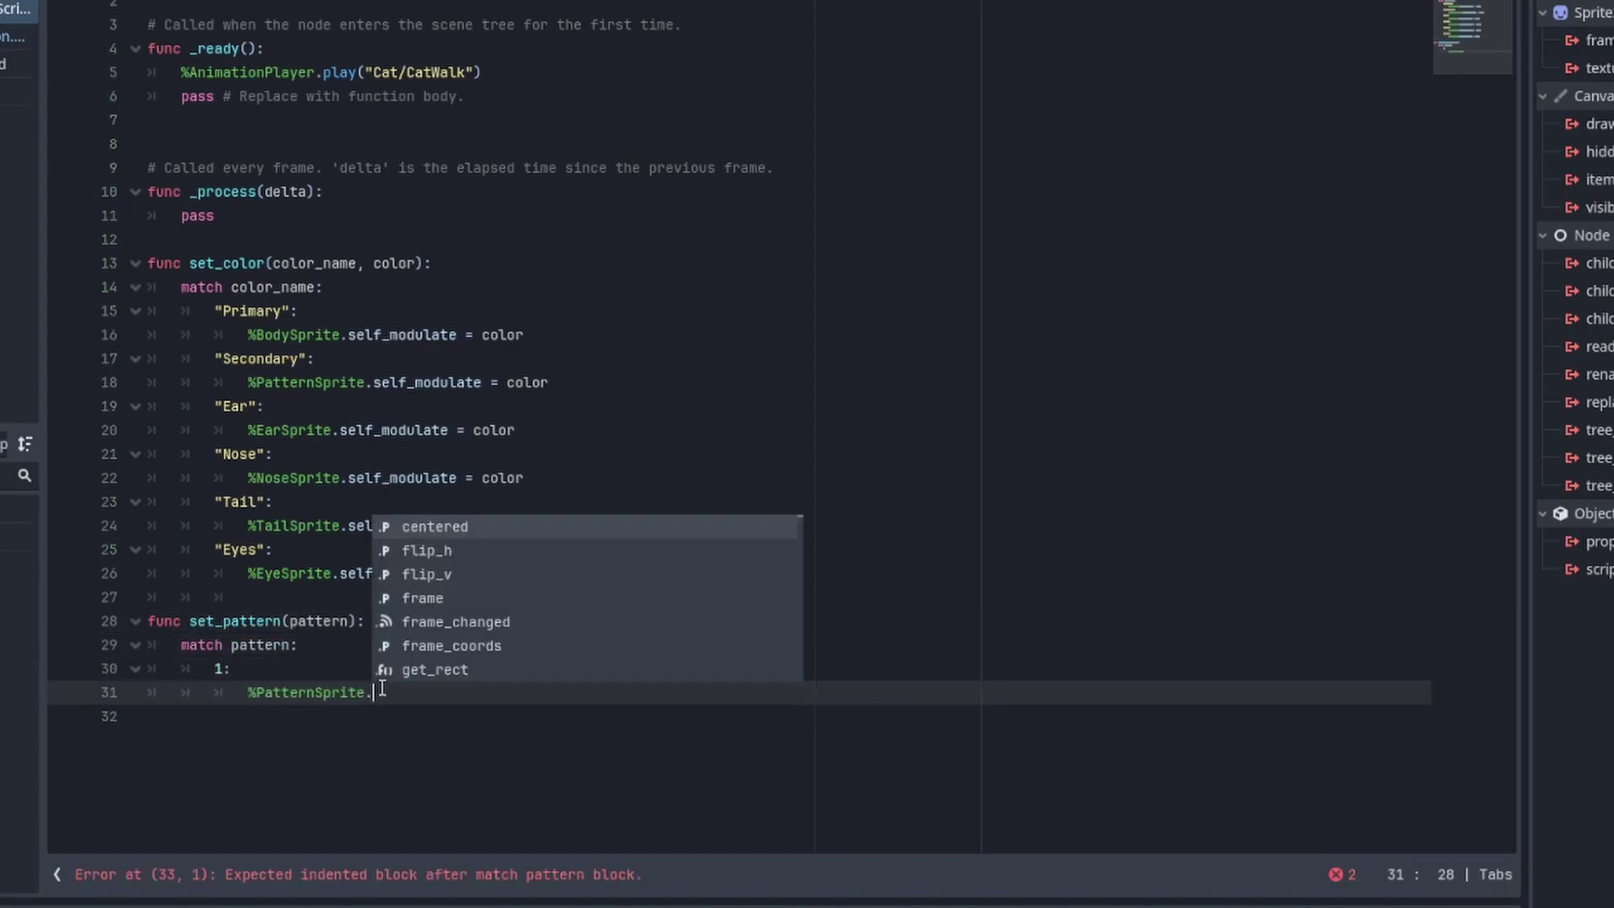
{"action": "type", "text": "texture = preload("}
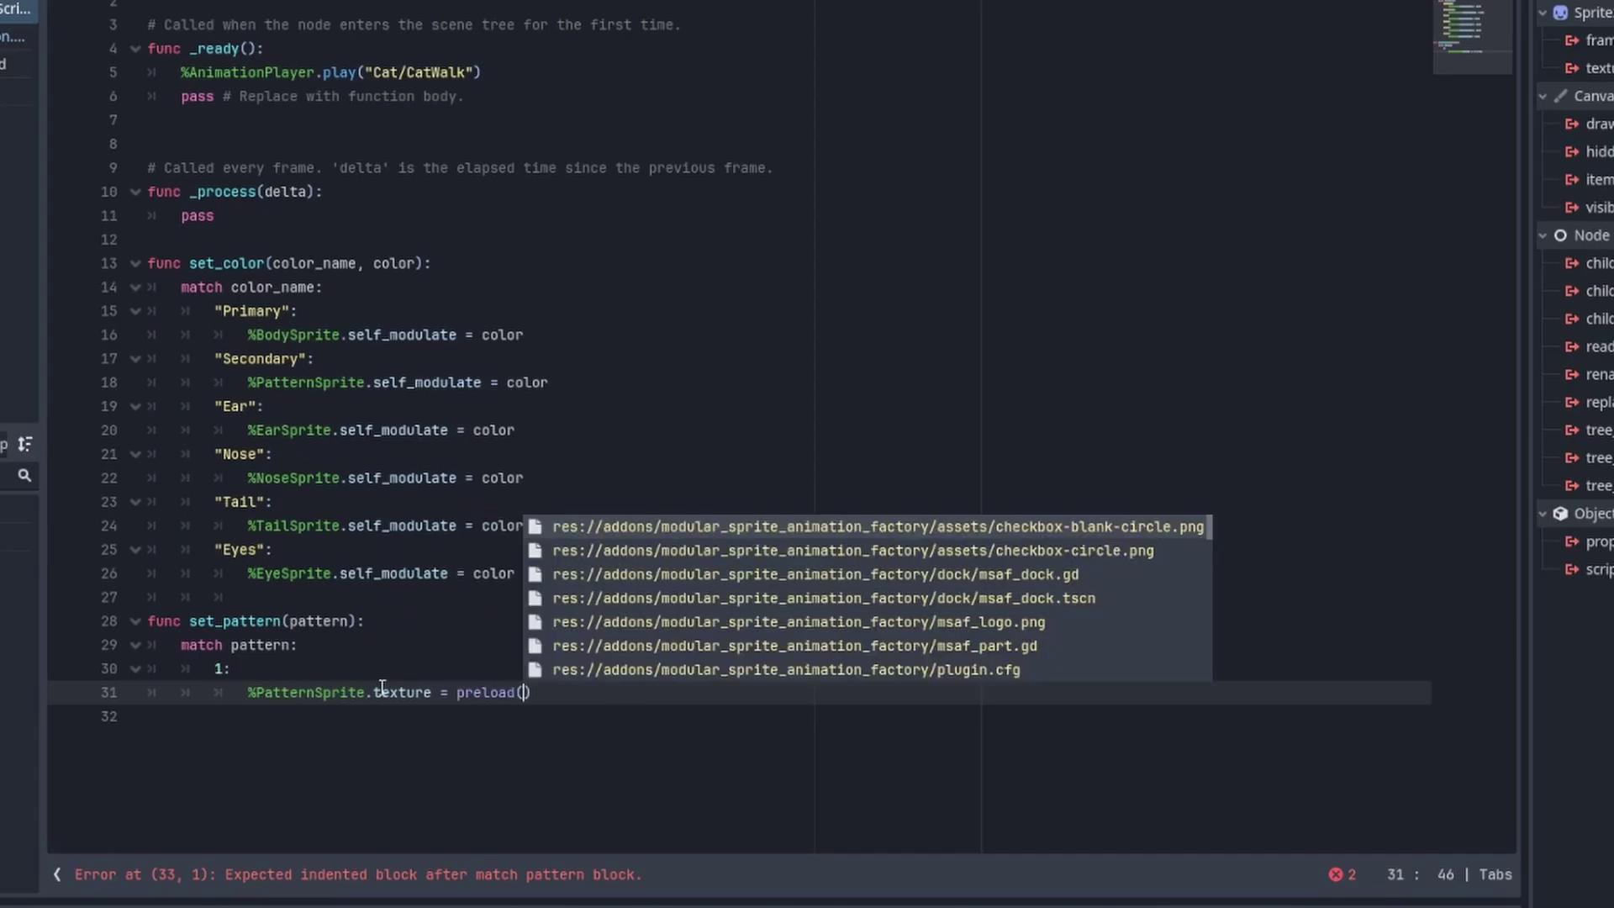
{"action": "type", "text": "\"res://Spri"}
{"action": "key", "text": "Return"}
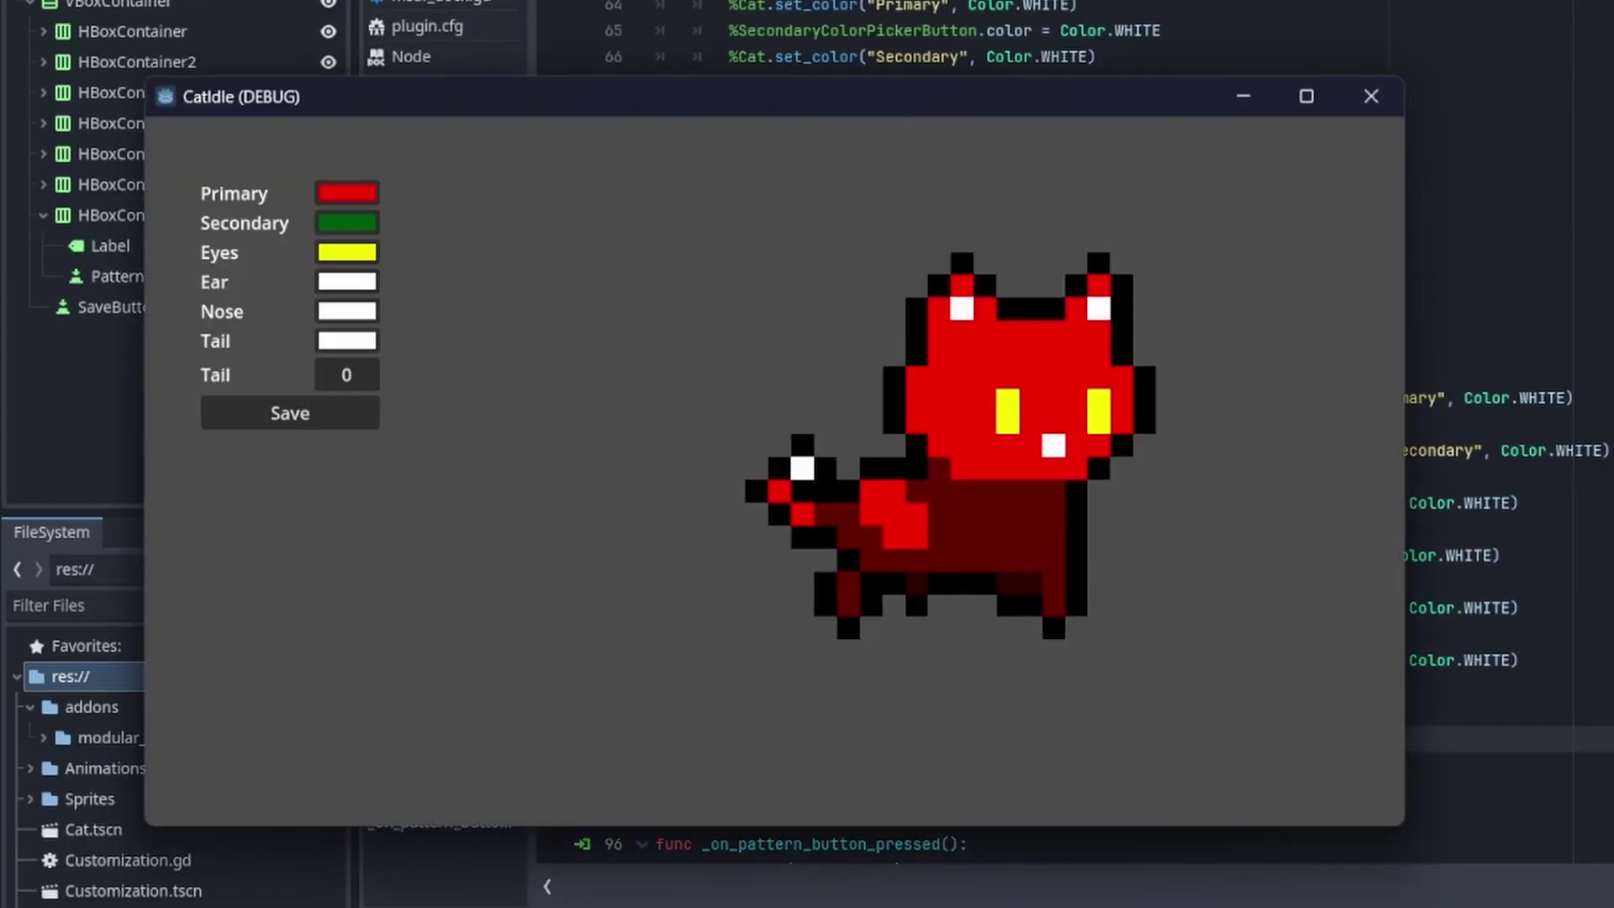
{"action": "scroll", "coordinate": [348, 379], "scroll_direction": "up", "scroll_amount": 1}
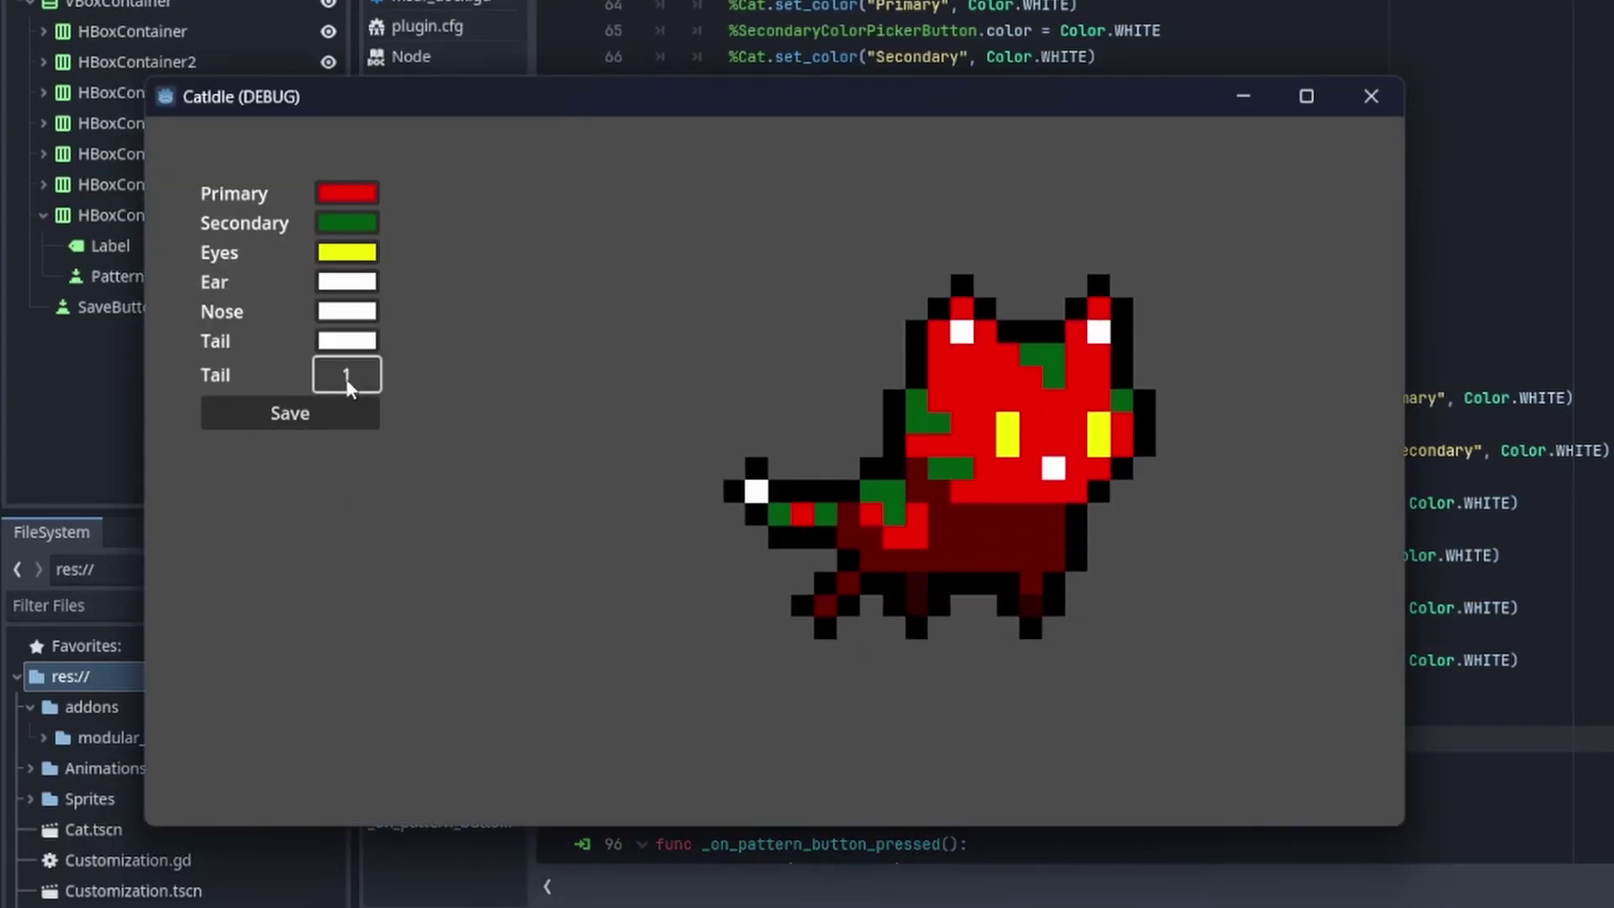
{"action": "scroll", "coordinate": [348, 379], "scroll_direction": "up", "scroll_amount": 1}
{"action": "scroll", "coordinate": [351, 382], "scroll_direction": "down", "scroll_amount": 2}
{"action": "scroll", "coordinate": [351, 382], "scroll_direction": "up", "scroll_amount": 1}
{"action": "scroll", "coordinate": [357, 384], "scroll_direction": "up", "scroll_amount": 1}
{"action": "scroll", "coordinate": [357, 385], "scroll_direction": "up", "scroll_amount": 1}
{"action": "scroll", "coordinate": [356, 384], "scroll_direction": "up", "scroll_amount": 1}
{"action": "scroll", "coordinate": [357, 384], "scroll_direction": "up", "scroll_amount": 1}
{"action": "scroll", "coordinate": [357, 384], "scroll_direction": "up", "scroll_amount": 1}
{"action": "scroll", "coordinate": [357, 385], "scroll_direction": "up", "scroll_amount": 1}
{"action": "scroll", "coordinate": [357, 384], "scroll_direction": "up", "scroll_amount": 1}
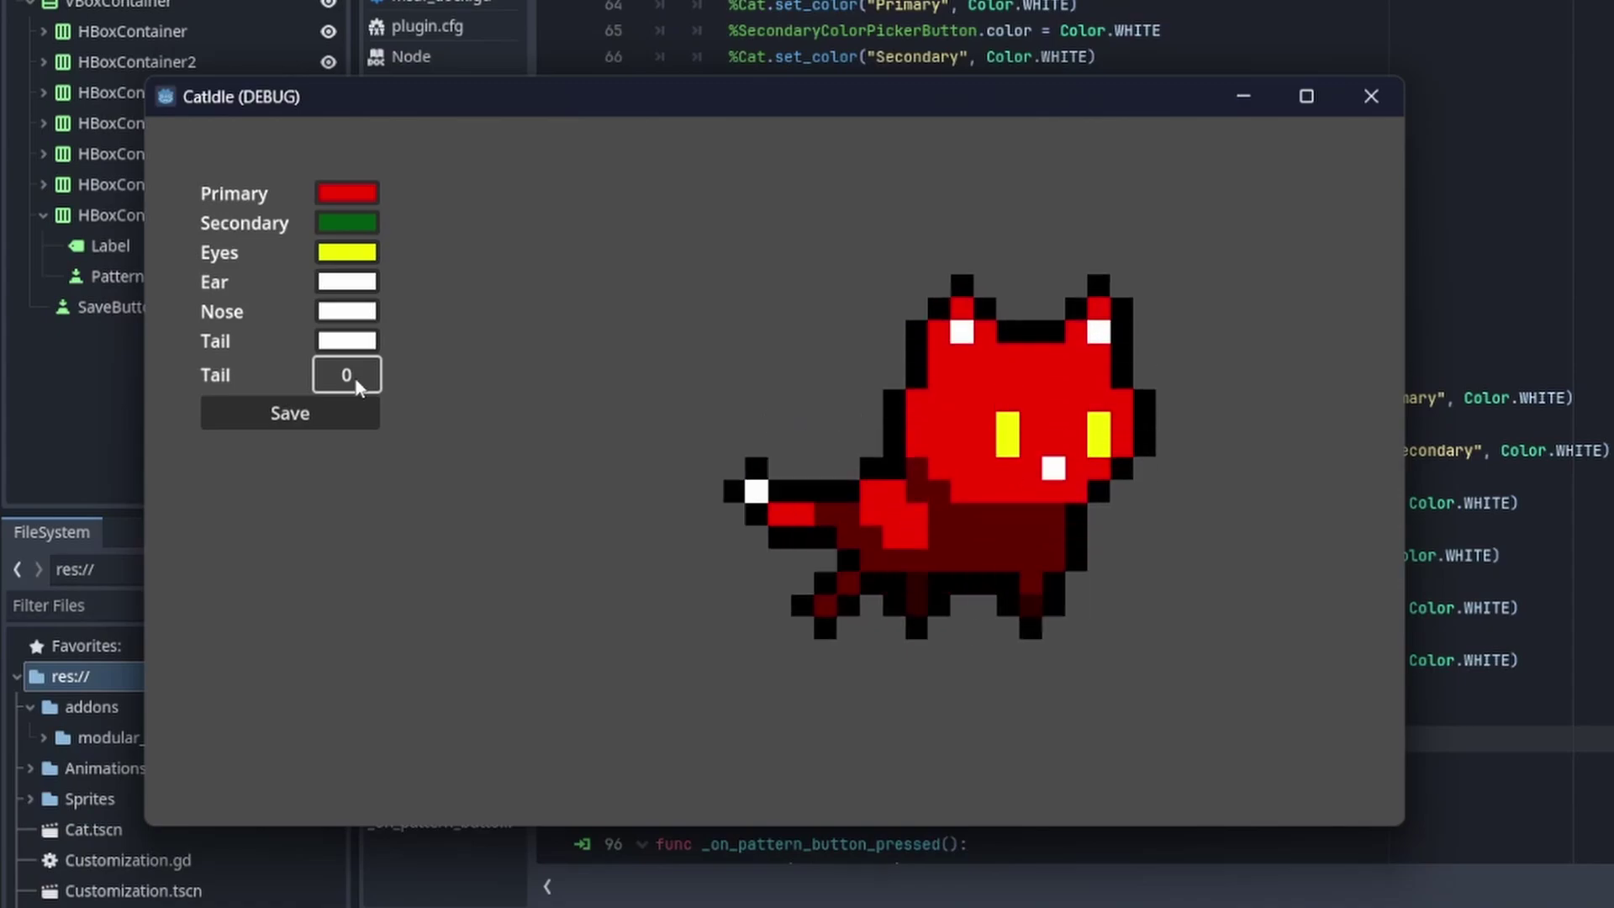